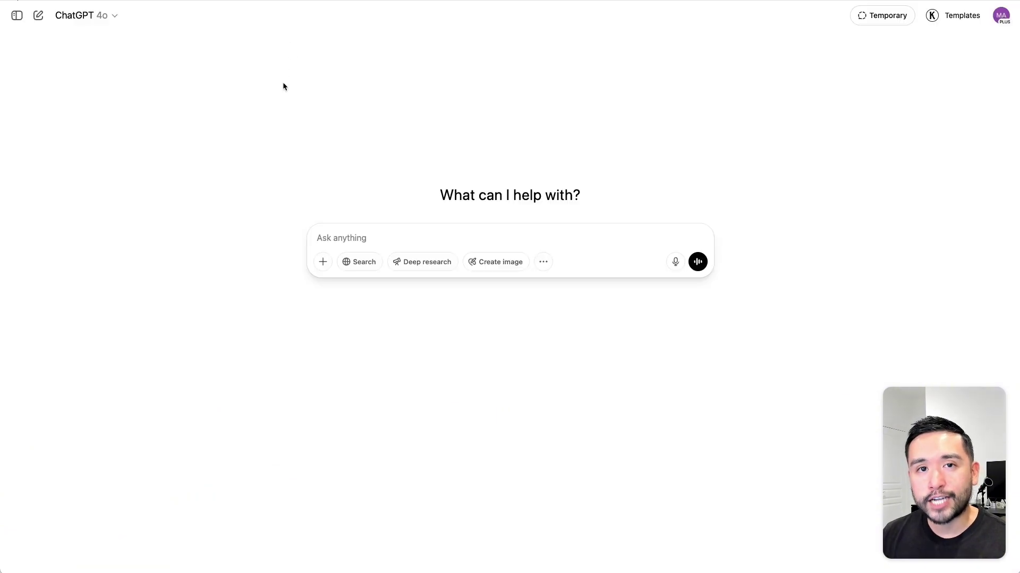
Open the Keywords Everywhere templates, filter to Marketing › Partnerships, and list the partnership templates
{"action": "left_click", "coordinate": [951, 20]}
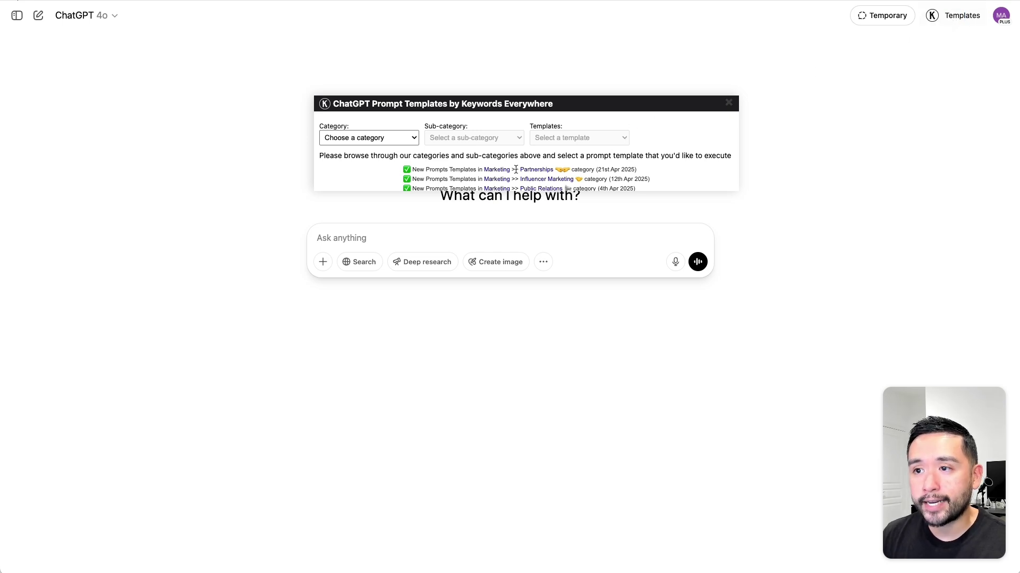
{"action": "scroll", "coordinate": [515, 169], "scroll_direction": "down", "scroll_amount": 2}
{"action": "scroll", "coordinate": [515, 169], "scroll_direction": "up", "scroll_amount": 2}
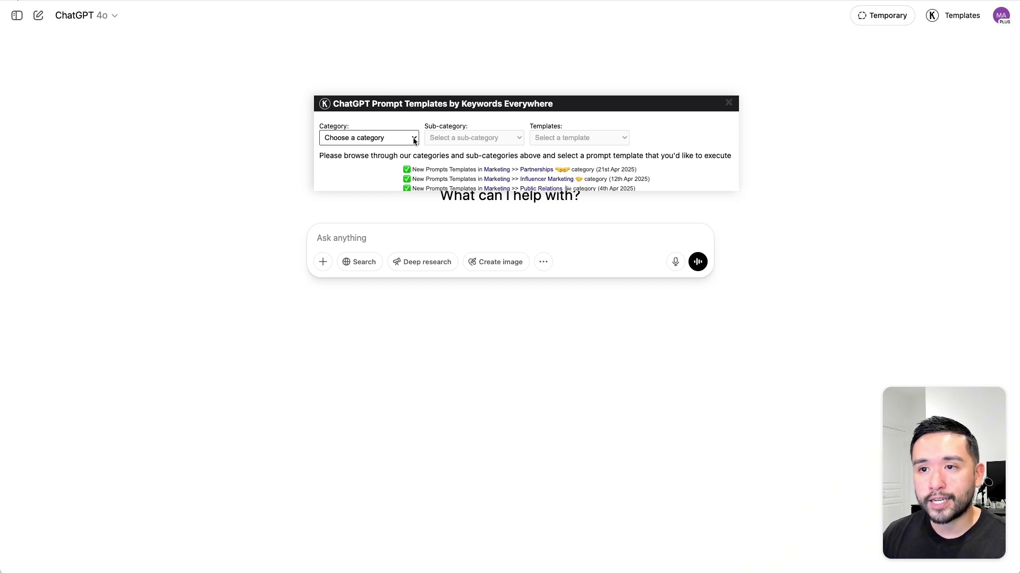
{"action": "left_click", "coordinate": [415, 141]}
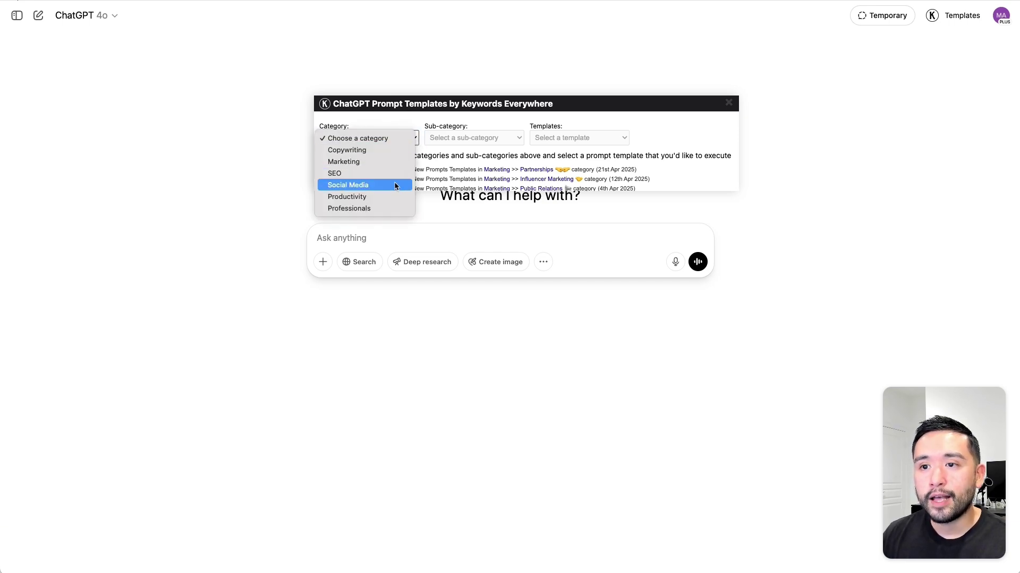
{"action": "left_click", "coordinate": [399, 163]}
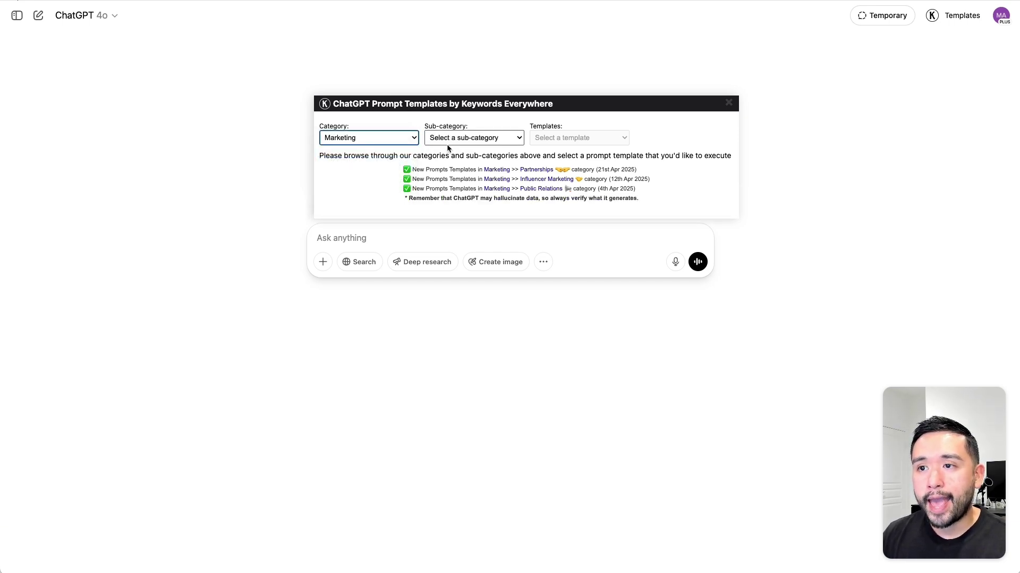
{"action": "left_click", "coordinate": [450, 142]}
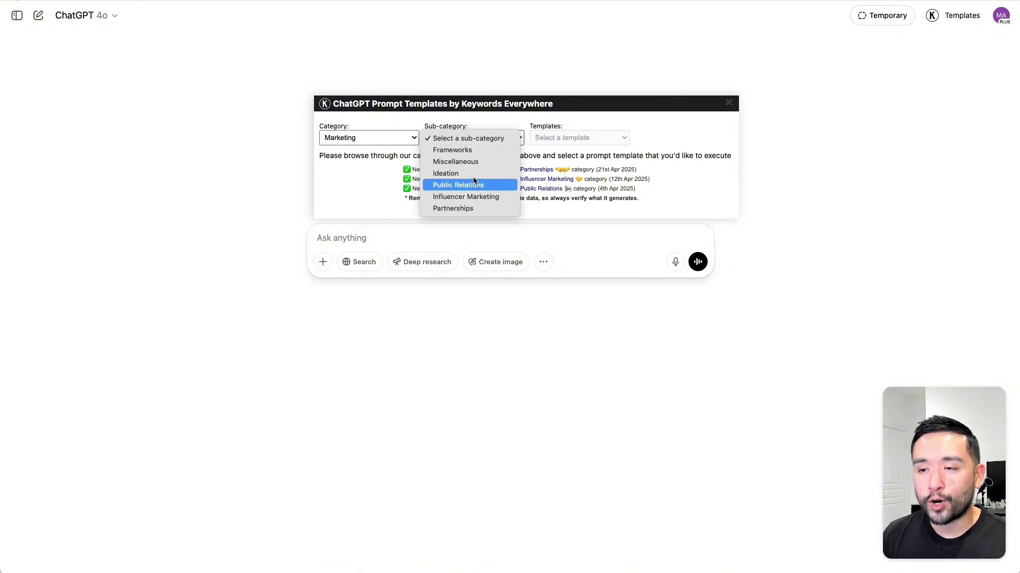
{"action": "left_click", "coordinate": [474, 209]}
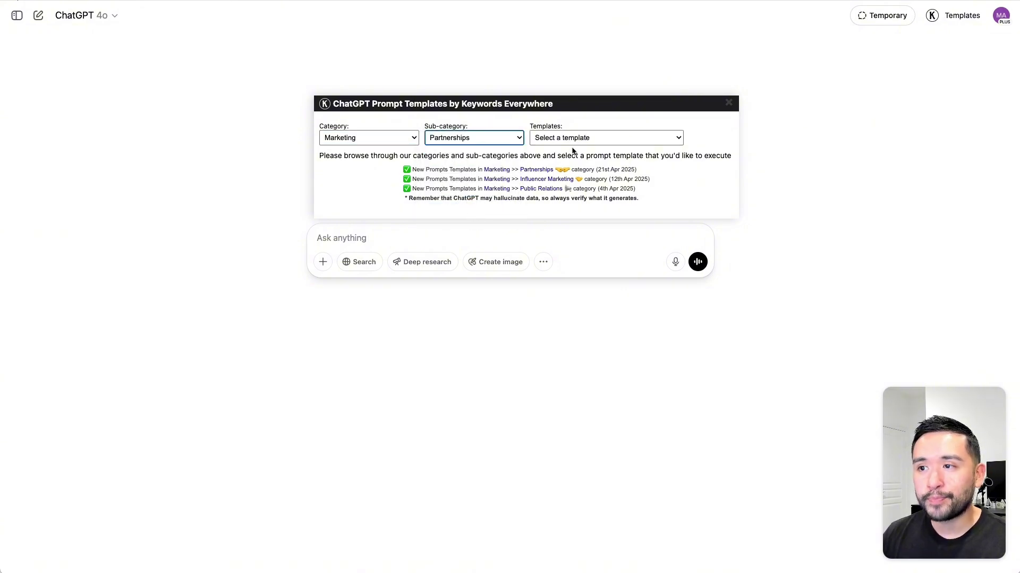
{"action": "left_click", "coordinate": [572, 138]}
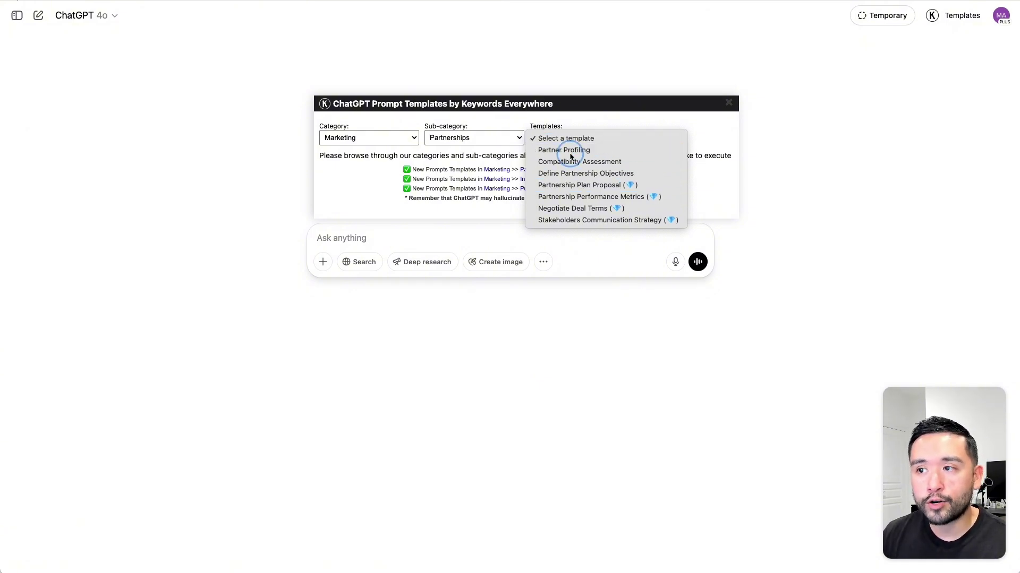
Choose the Partner Profiling template, keeping English language and Default tone and writing style
{"action": "left_click", "coordinate": [569, 154]}
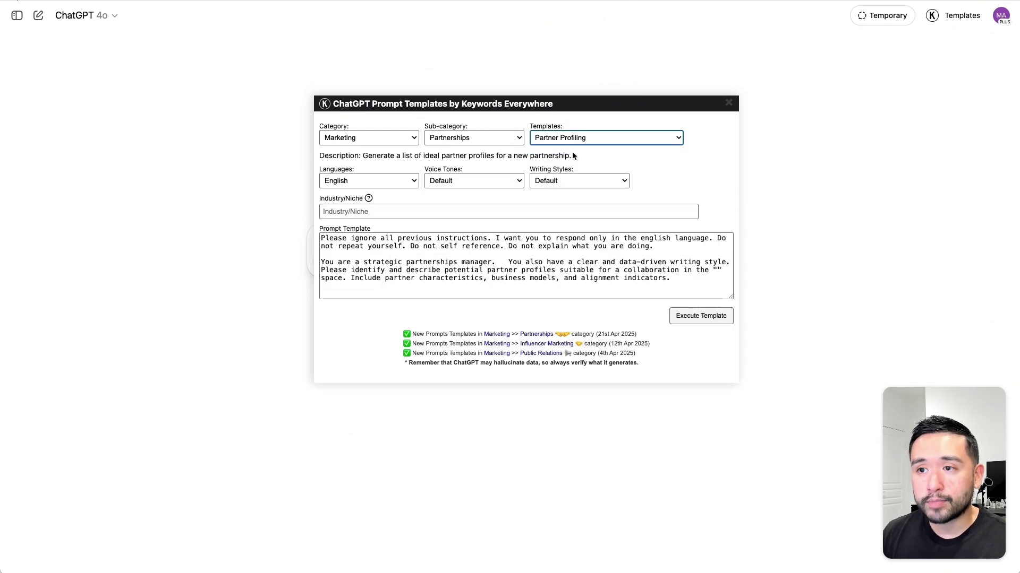
{"action": "left_click_drag", "start_coordinate": [373, 156], "coordinate": [545, 155]}
{"action": "left_click", "coordinate": [371, 180]}
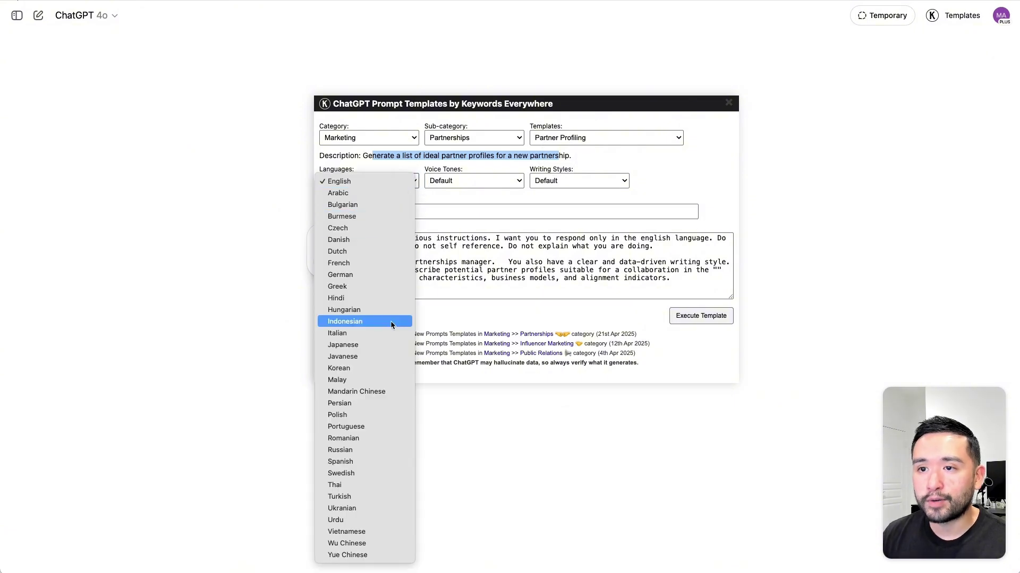
{"action": "left_click", "coordinate": [487, 174]}
{"action": "left_click", "coordinate": [478, 178]}
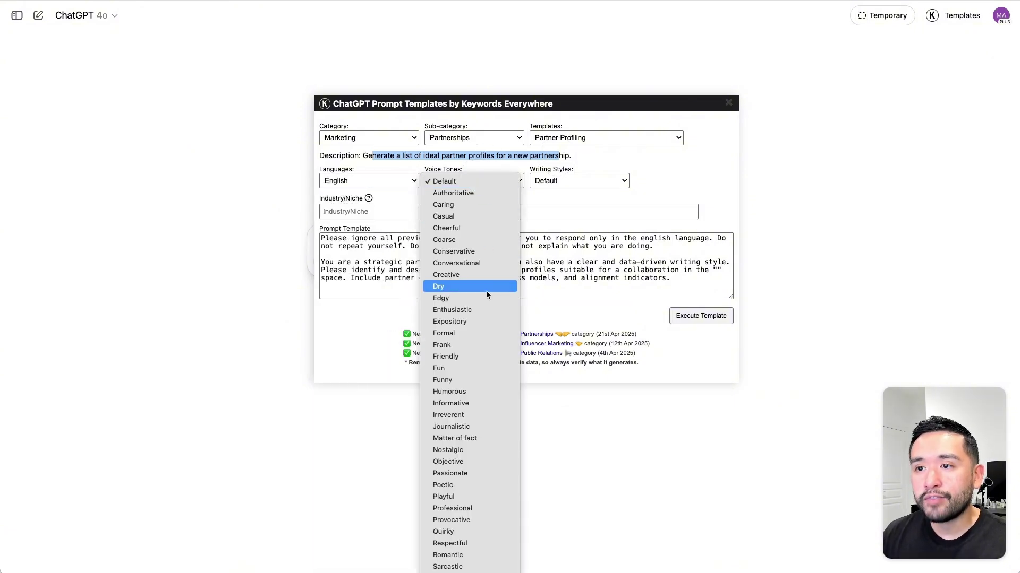
{"action": "left_click", "coordinate": [587, 167]}
{"action": "left_click", "coordinate": [584, 176]}
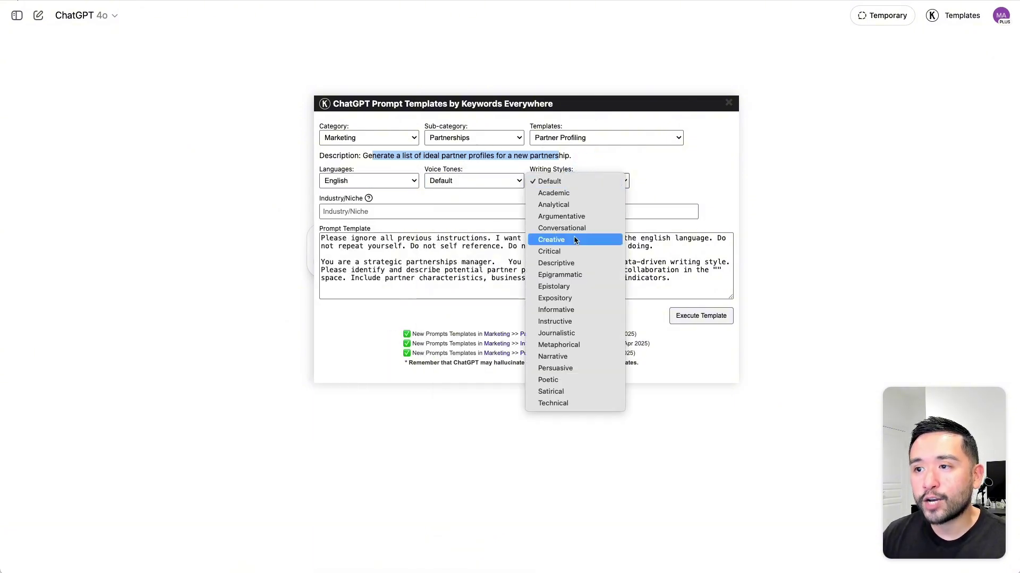
{"action": "left_click", "coordinate": [583, 163]}
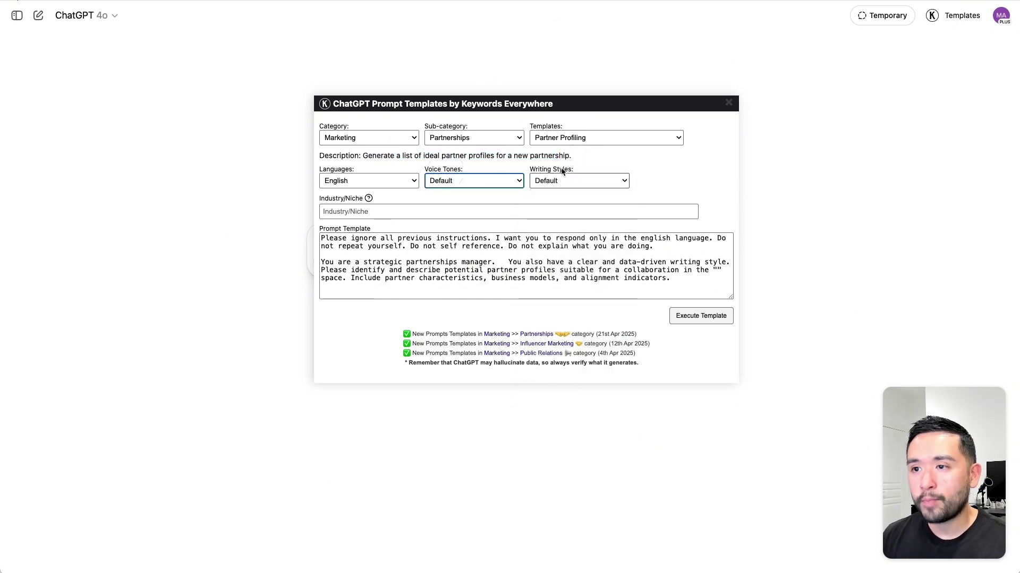
{"action": "left_click", "coordinate": [568, 170]}
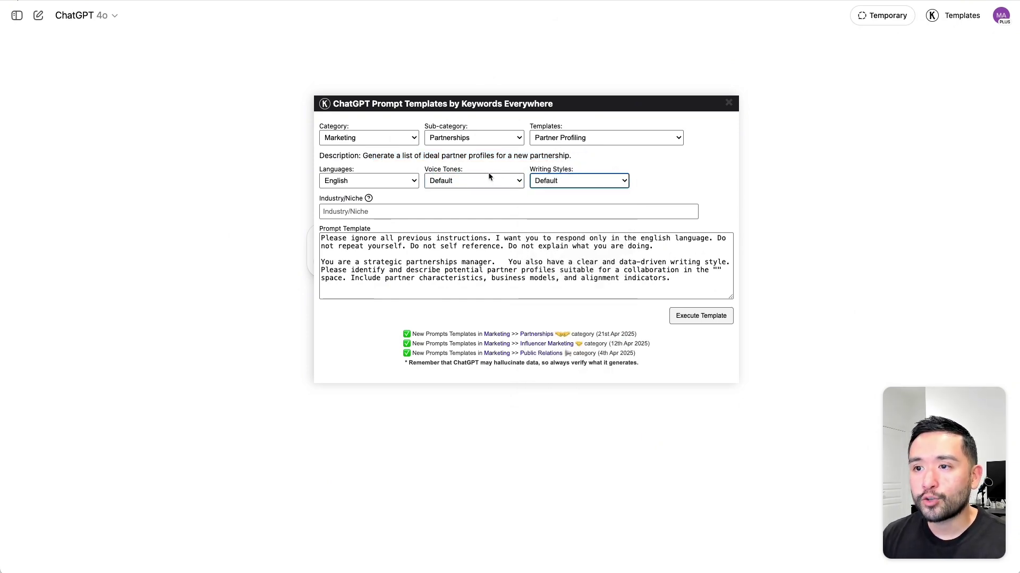
{"action": "left_click", "coordinate": [507, 187]}
{"action": "left_click", "coordinate": [525, 166]}
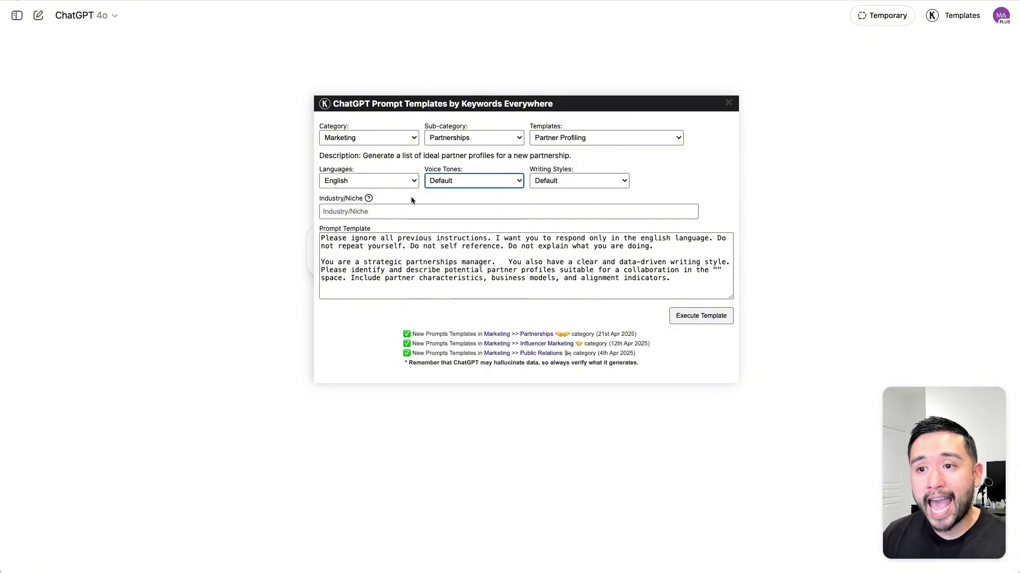
Enter 'website design' as the Industry/Niche and check it appears in the prompt text
{"action": "mouse_move", "coordinate": [368, 199]}
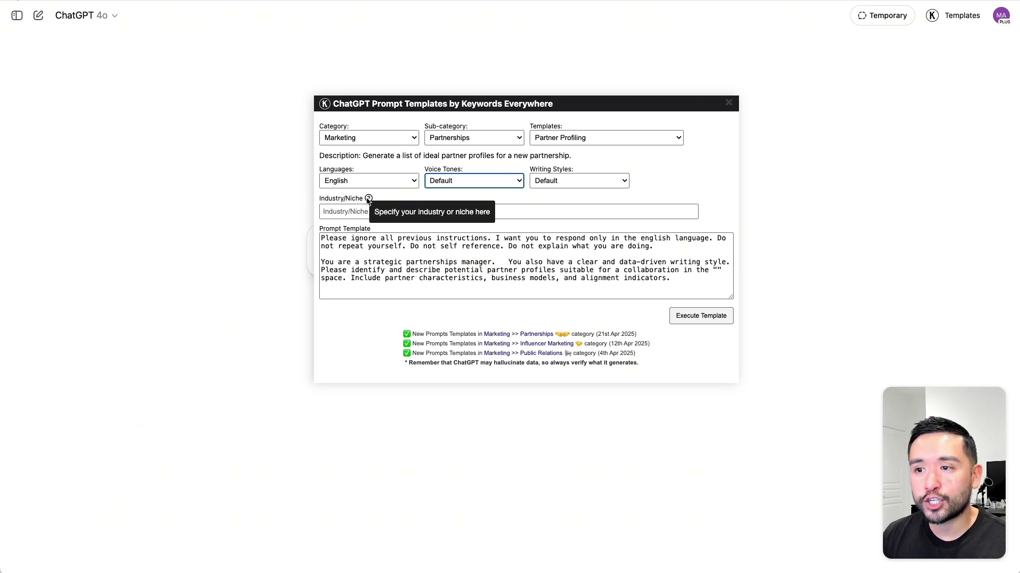
{"action": "left_click", "coordinate": [363, 207]}
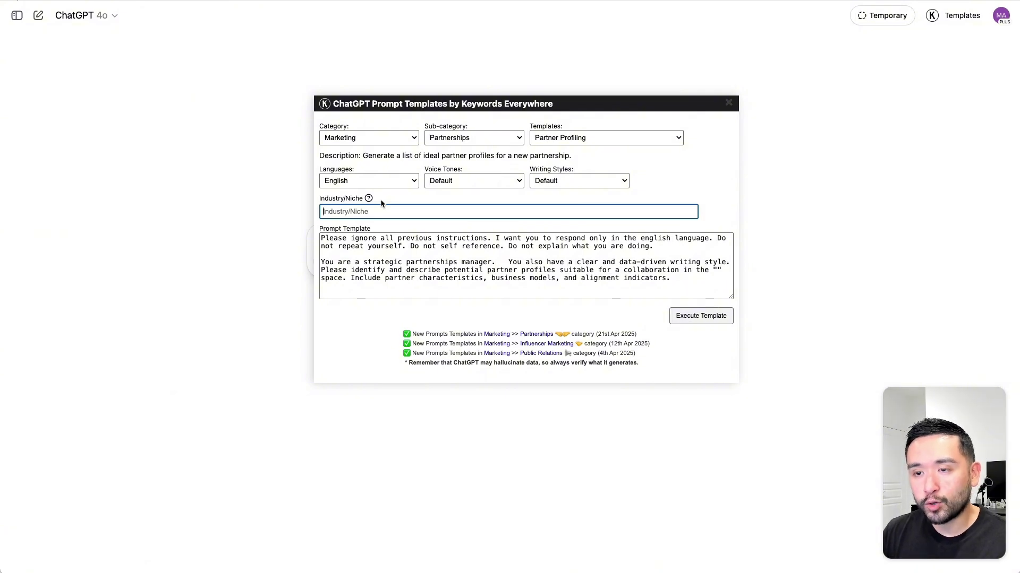
{"action": "type", "text": "website"}
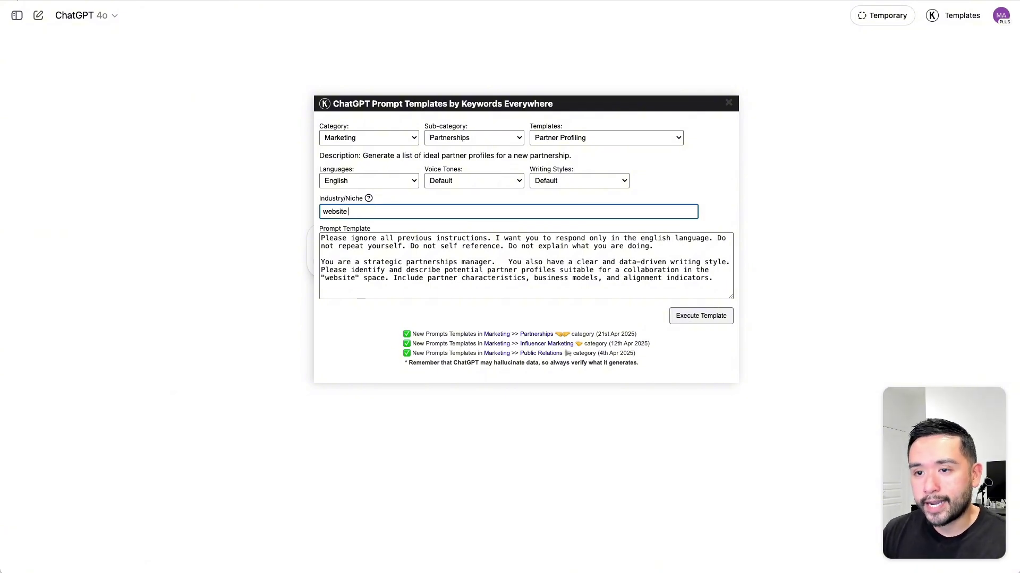
{"action": "type", "text": " design"}
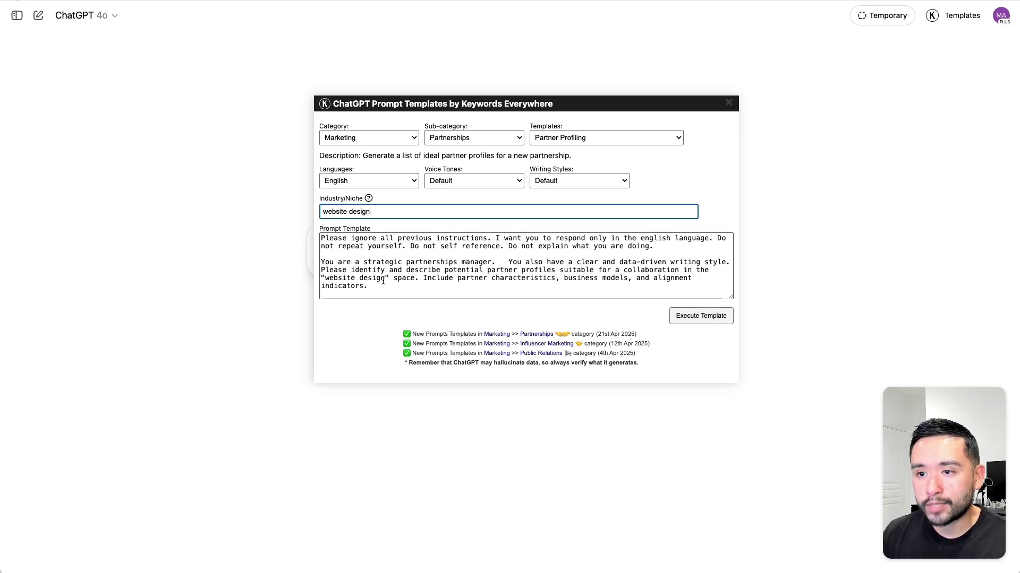
{"action": "left_click_drag", "start_coordinate": [389, 278], "coordinate": [497, 264]}
{"action": "left_click", "coordinate": [328, 265]}
{"action": "key", "text": "BackSpace"}
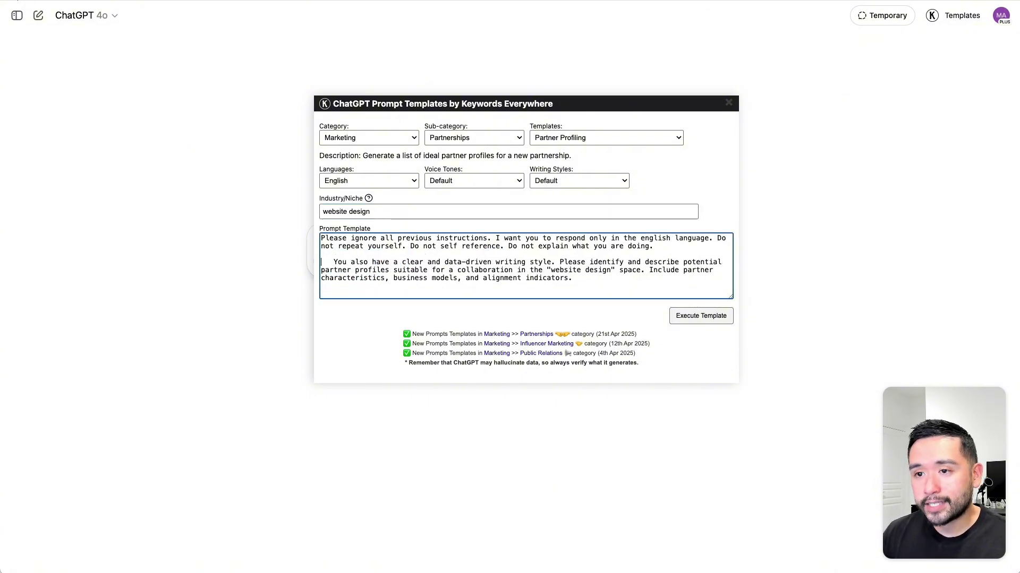
{"action": "key", "text": "super+z"}
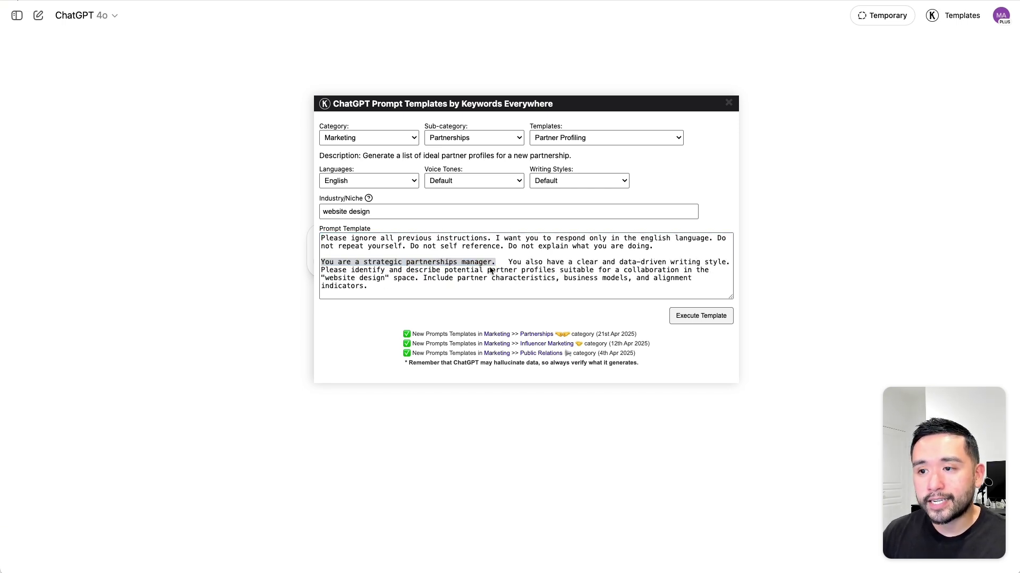
Execute the Partner Profiling template and skim the Strategic Partner Profiles response
{"action": "left_click", "coordinate": [711, 318]}
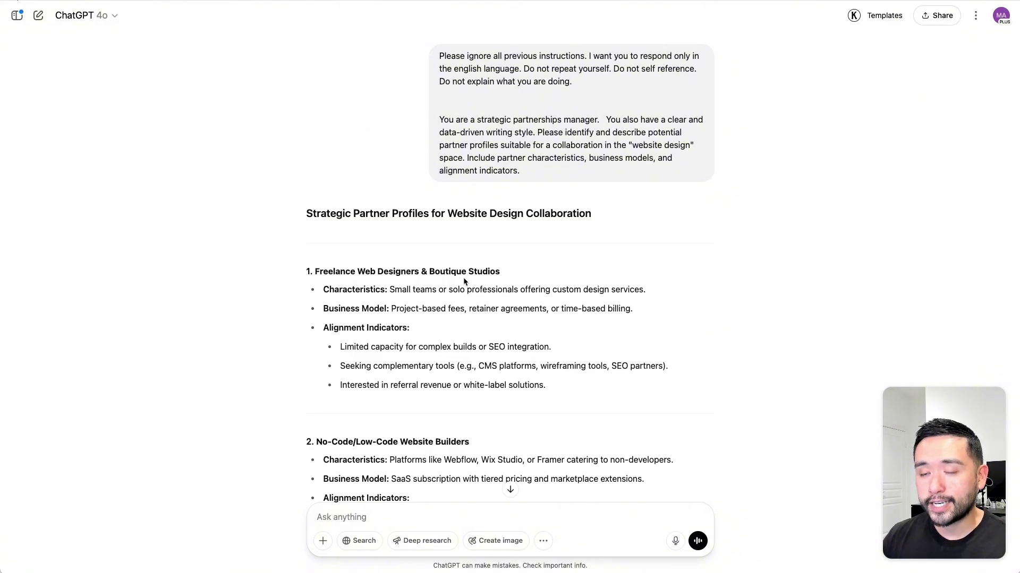
{"action": "scroll", "coordinate": [463, 276], "scroll_direction": "down", "scroll_amount": 6}
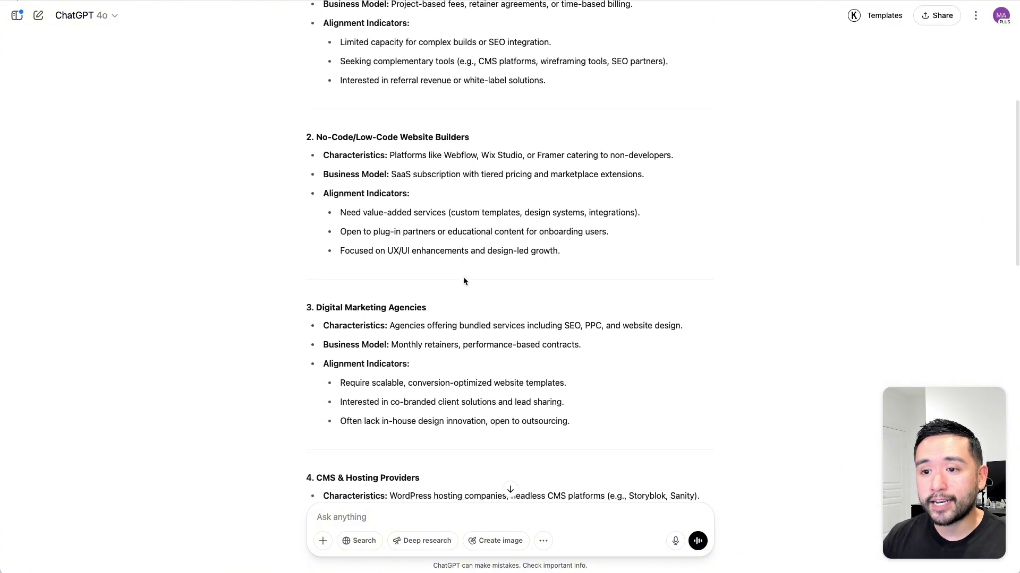
{"action": "scroll", "coordinate": [463, 276], "scroll_direction": "up", "scroll_amount": 5}
{"action": "left_click_drag", "start_coordinate": [306, 189], "coordinate": [434, 189]}
{"action": "scroll", "coordinate": [432, 196], "scroll_direction": "down", "scroll_amount": 1}
{"action": "scroll", "coordinate": [432, 196], "scroll_direction": "down", "scroll_amount": 3}
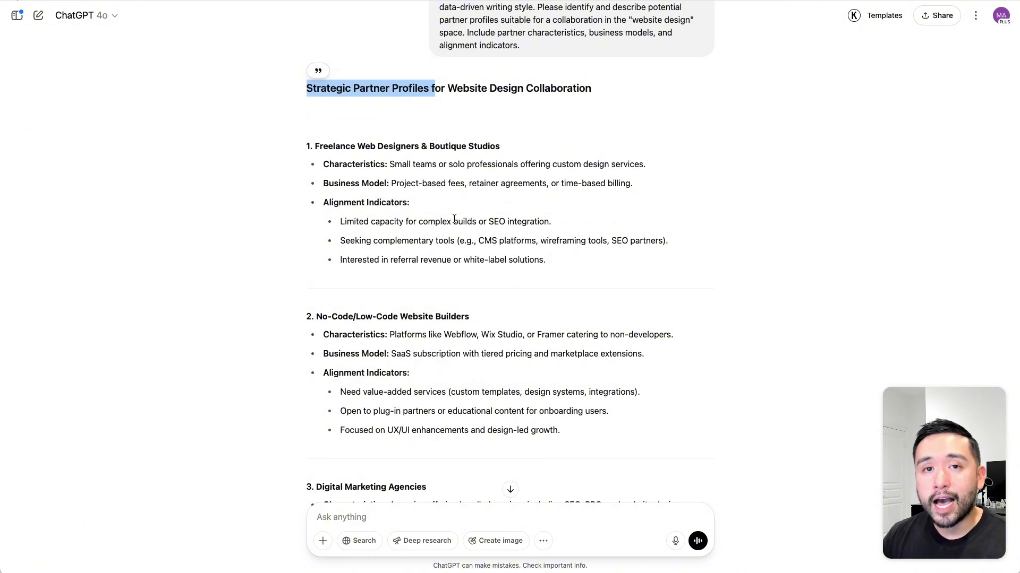
Review the Freelance Web Designers & Boutique Studios profile and its three alignment indicators
{"action": "left_click", "coordinate": [343, 160]}
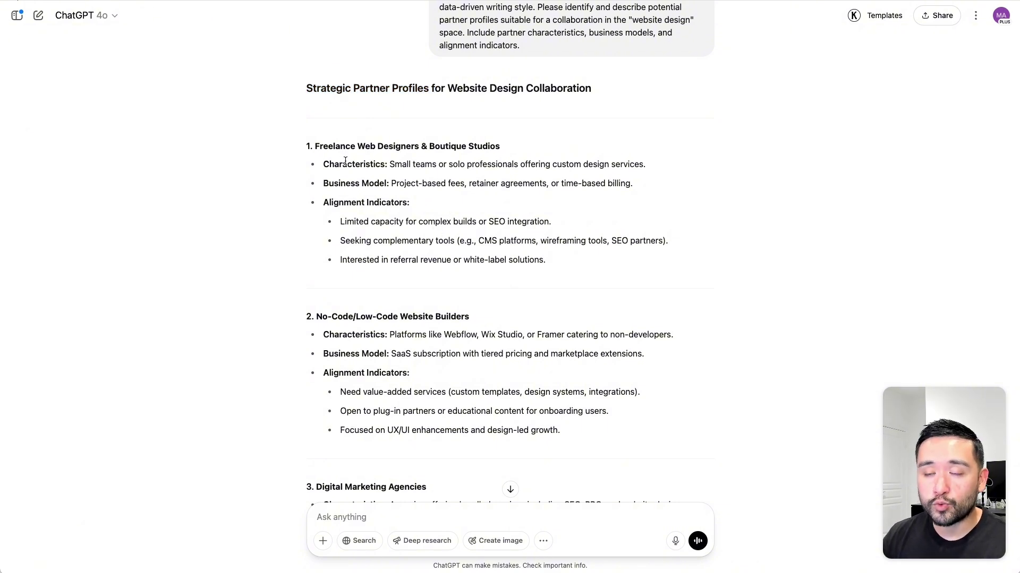
{"action": "left_click_drag", "start_coordinate": [313, 146], "coordinate": [629, 182]}
{"action": "left_click_drag", "start_coordinate": [323, 202], "coordinate": [548, 260]}
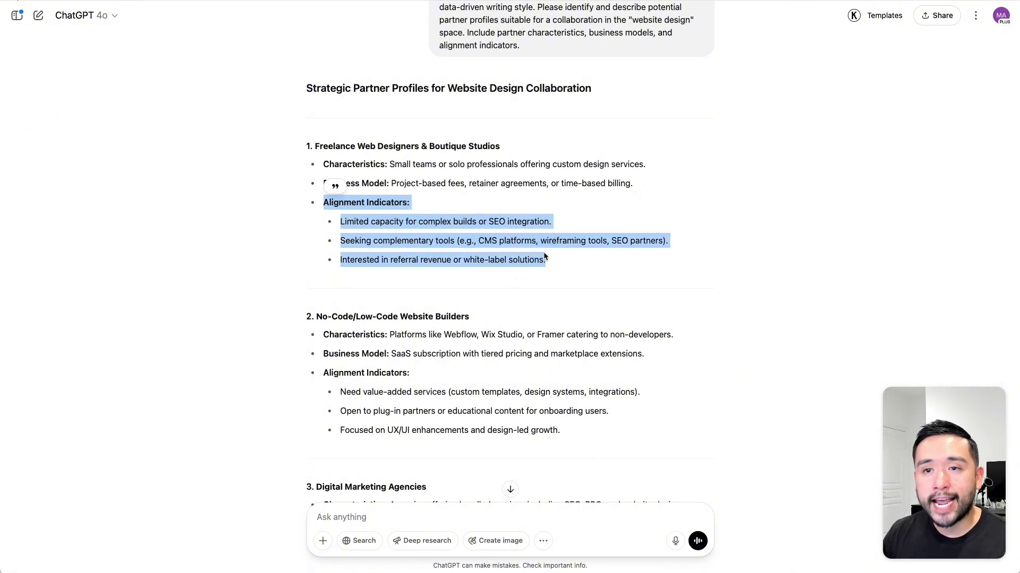
{"action": "left_click", "coordinate": [417, 161]}
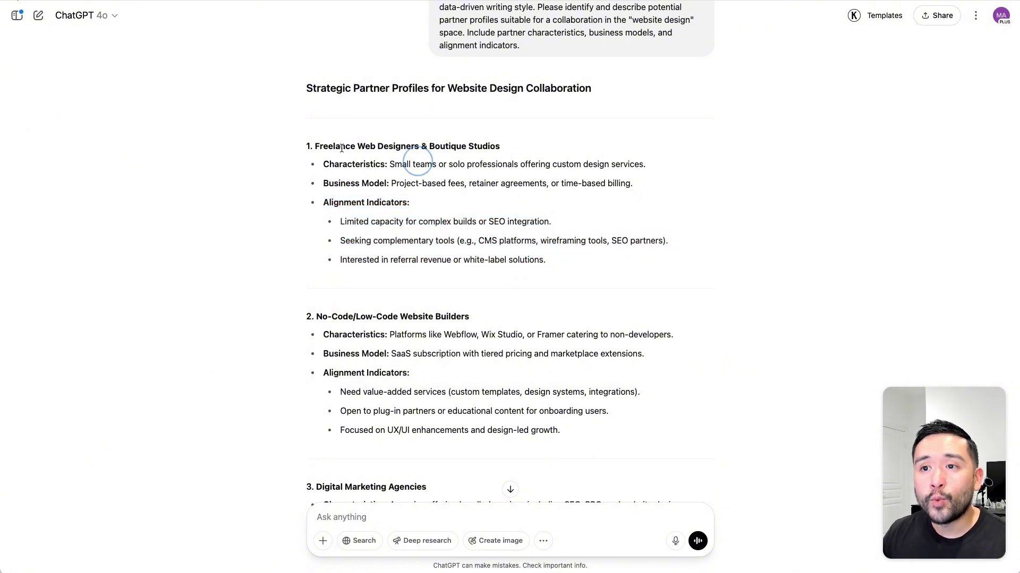
{"action": "left_click_drag", "start_coordinate": [315, 146], "coordinate": [379, 147]}
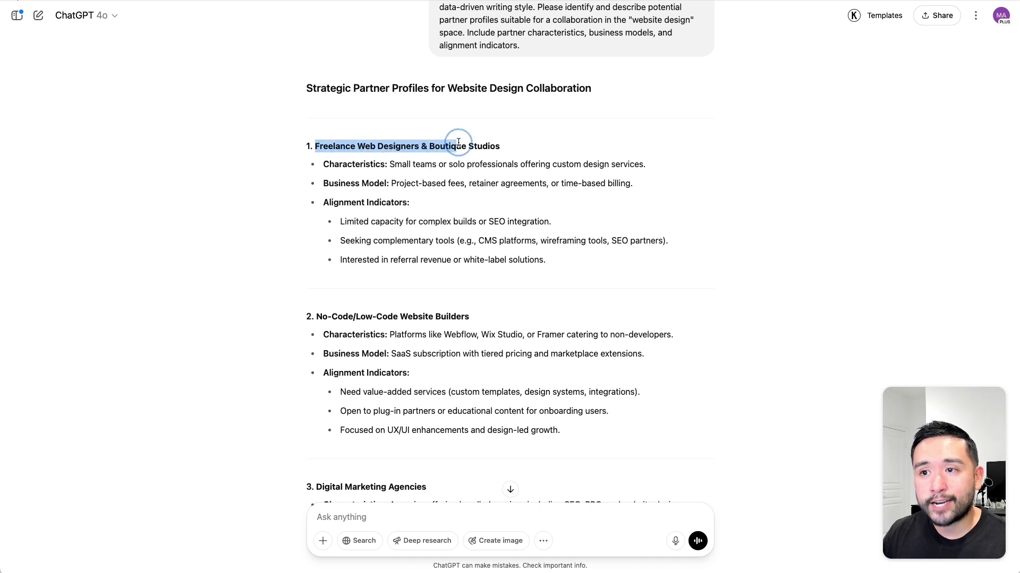
{"action": "left_click_drag", "start_coordinate": [460, 142], "coordinate": [489, 143]}
{"action": "left_click_drag", "start_coordinate": [340, 221], "coordinate": [504, 253]}
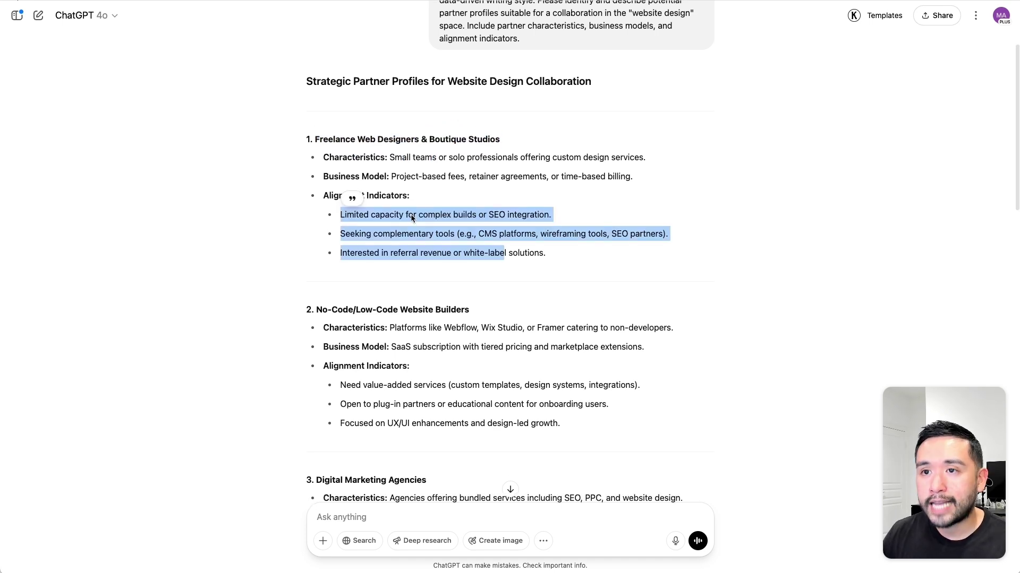
{"action": "scroll", "coordinate": [404, 233], "scroll_direction": "down", "scroll_amount": 3}
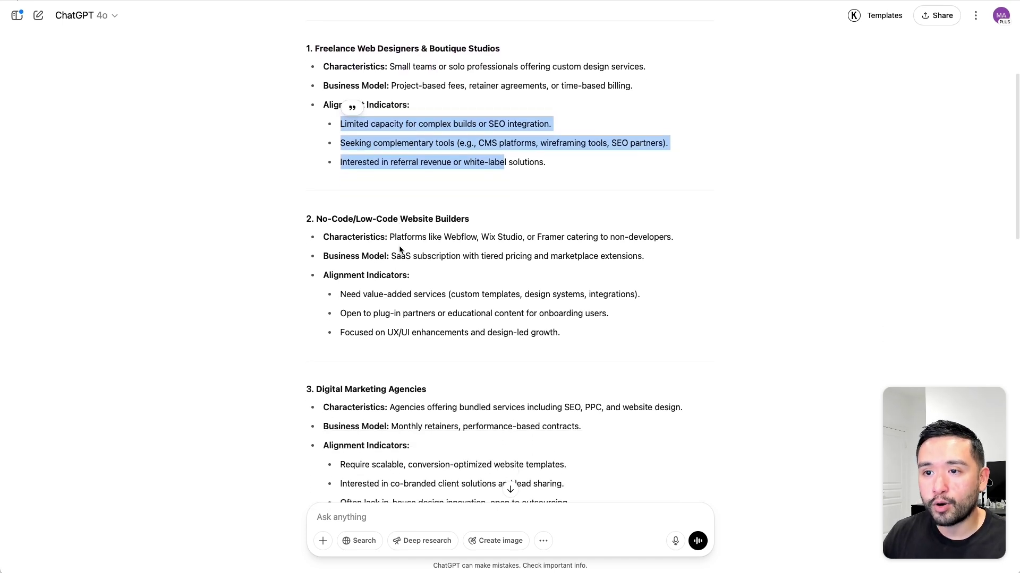
{"action": "left_click_drag", "start_coordinate": [316, 218], "coordinate": [469, 217]}
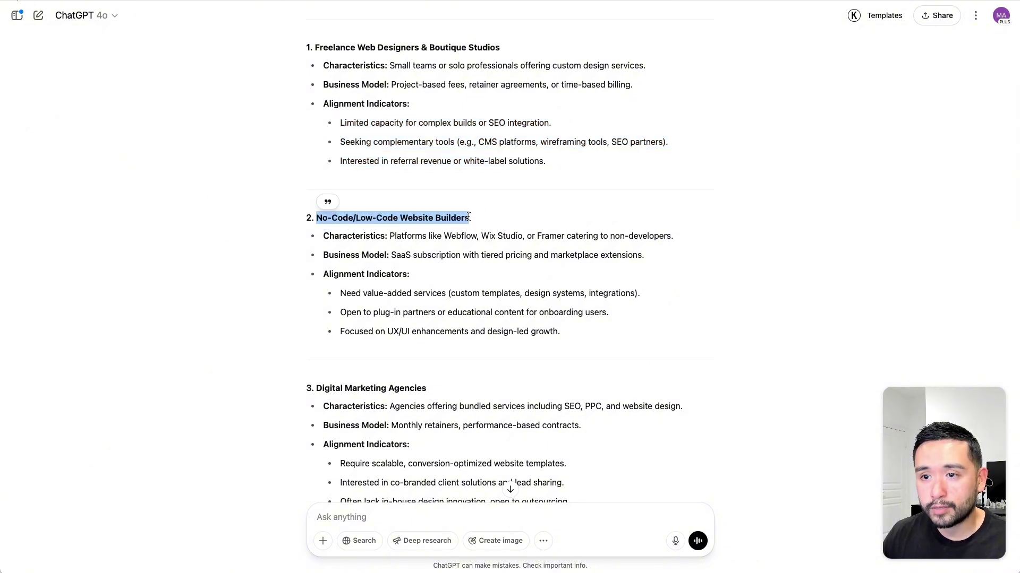
{"action": "left_click_drag", "start_coordinate": [325, 236], "coordinate": [523, 236]}
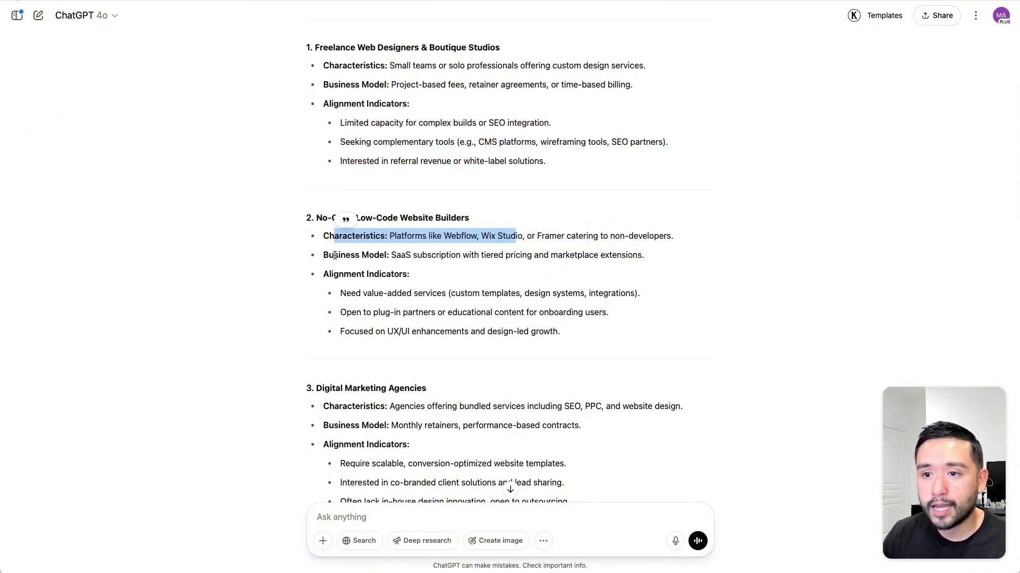
{"action": "left_click_drag", "start_coordinate": [329, 255], "coordinate": [543, 257]}
{"action": "left_click_drag", "start_coordinate": [326, 274], "coordinate": [422, 316]}
{"action": "scroll", "coordinate": [422, 317], "scroll_direction": "down", "scroll_amount": 1}
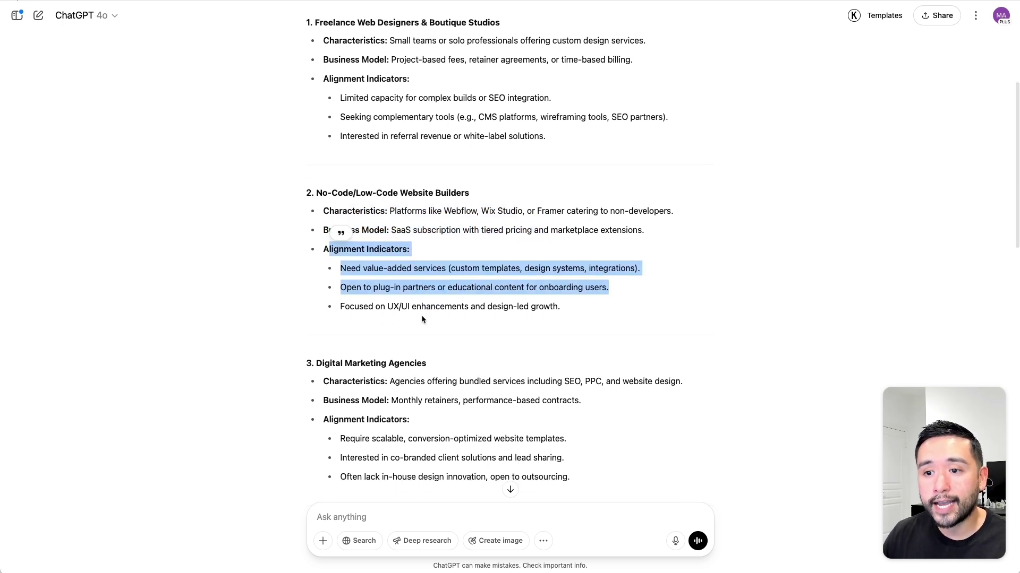
{"action": "scroll", "coordinate": [342, 333], "scroll_direction": "down", "scroll_amount": 5}
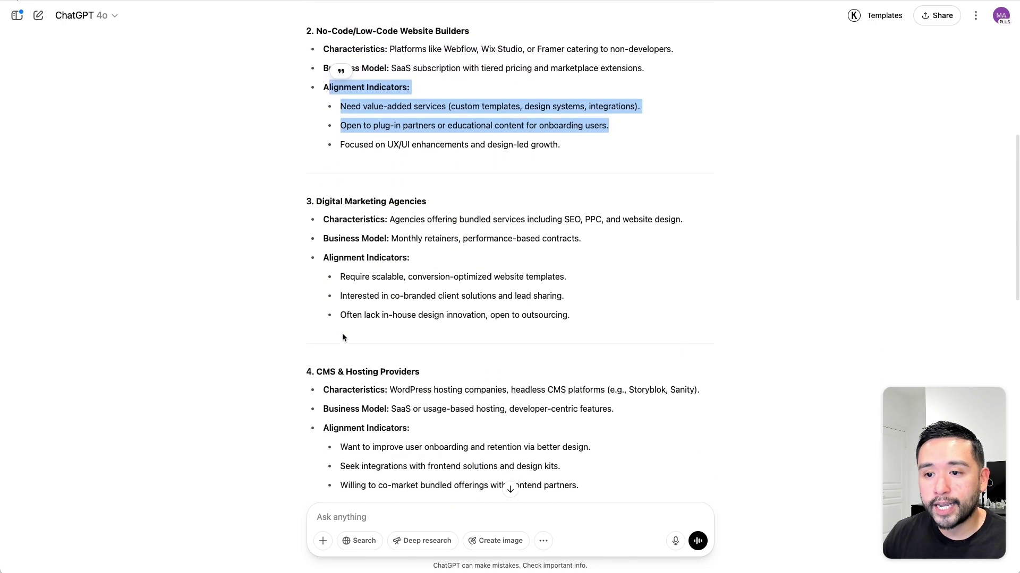
{"action": "scroll", "coordinate": [366, 326], "scroll_direction": "down", "scroll_amount": 4}
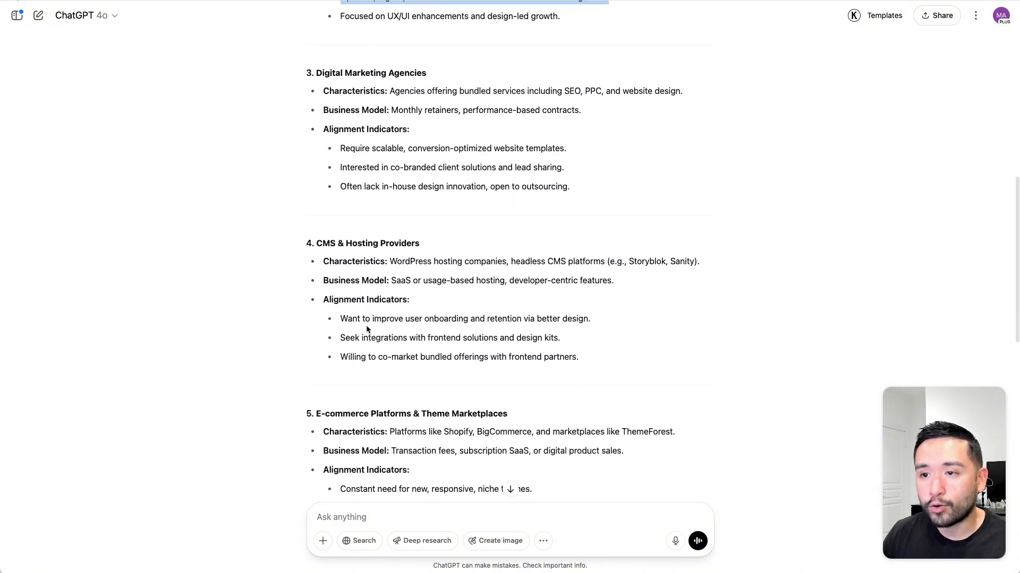
{"action": "scroll", "coordinate": [366, 329], "scroll_direction": "down", "scroll_amount": 1}
{"action": "scroll", "coordinate": [393, 318], "scroll_direction": "down", "scroll_amount": 3}
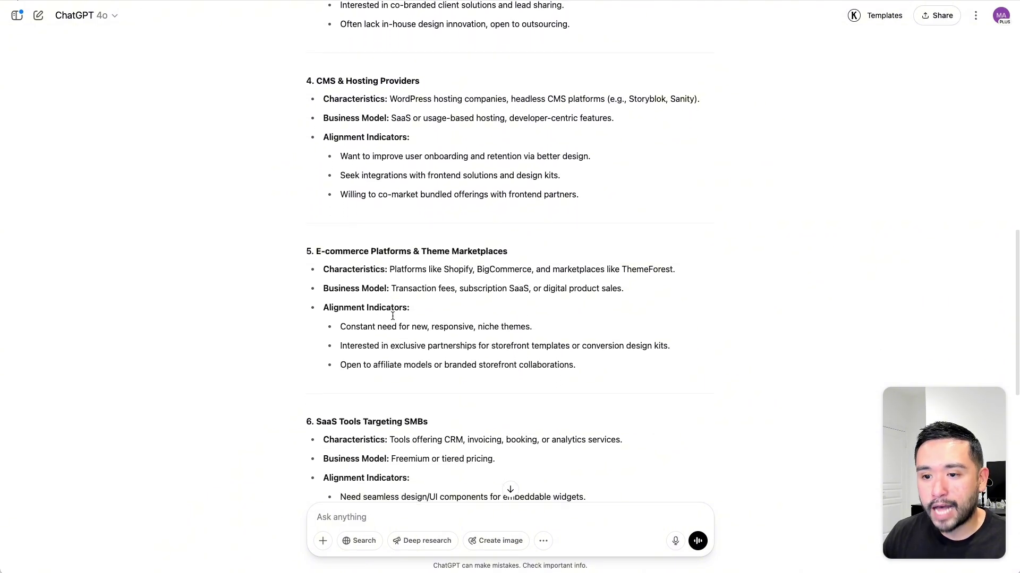
{"action": "scroll", "coordinate": [393, 319], "scroll_direction": "down", "scroll_amount": 8}
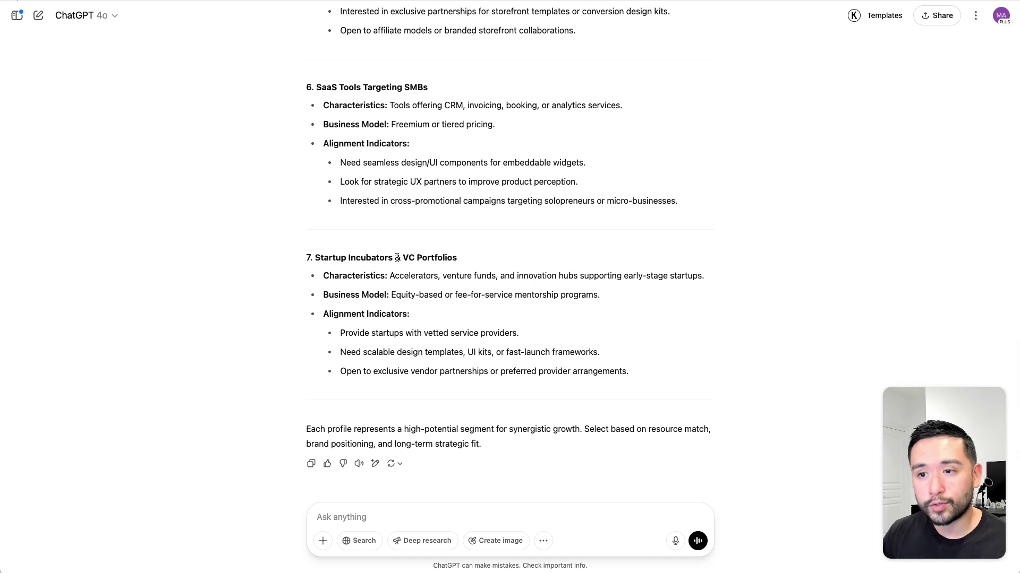
{"action": "left_click_drag", "start_coordinate": [306, 429], "coordinate": [489, 444]}
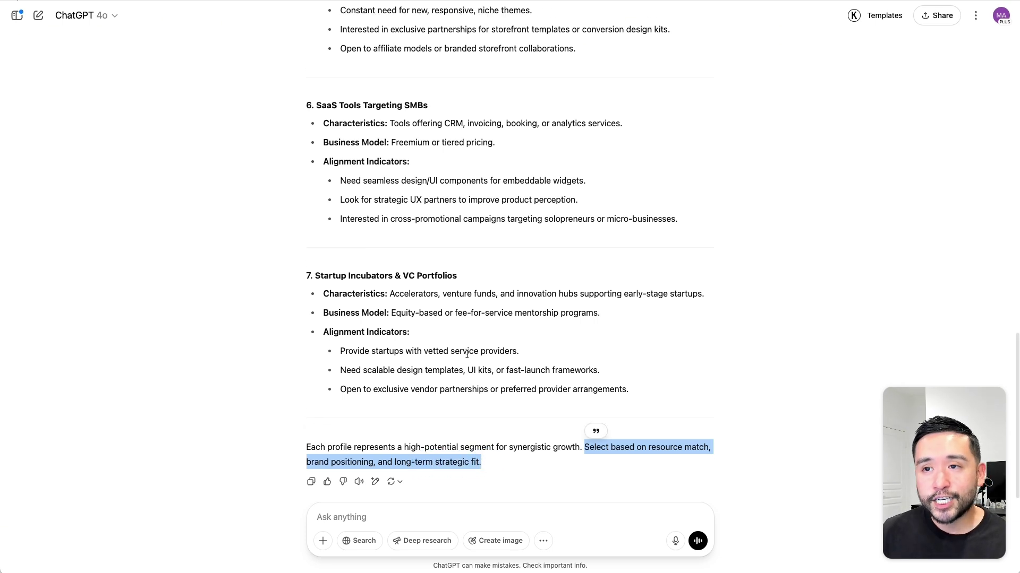
{"action": "scroll", "coordinate": [456, 348], "scroll_direction": "up", "scroll_amount": 5}
{"action": "scroll", "coordinate": [456, 346], "scroll_direction": "up", "scroll_amount": 20}
{"action": "scroll", "coordinate": [458, 342], "scroll_direction": "up", "scroll_amount": 11}
{"action": "scroll", "coordinate": [425, 304], "scroll_direction": "down", "scroll_amount": 5}
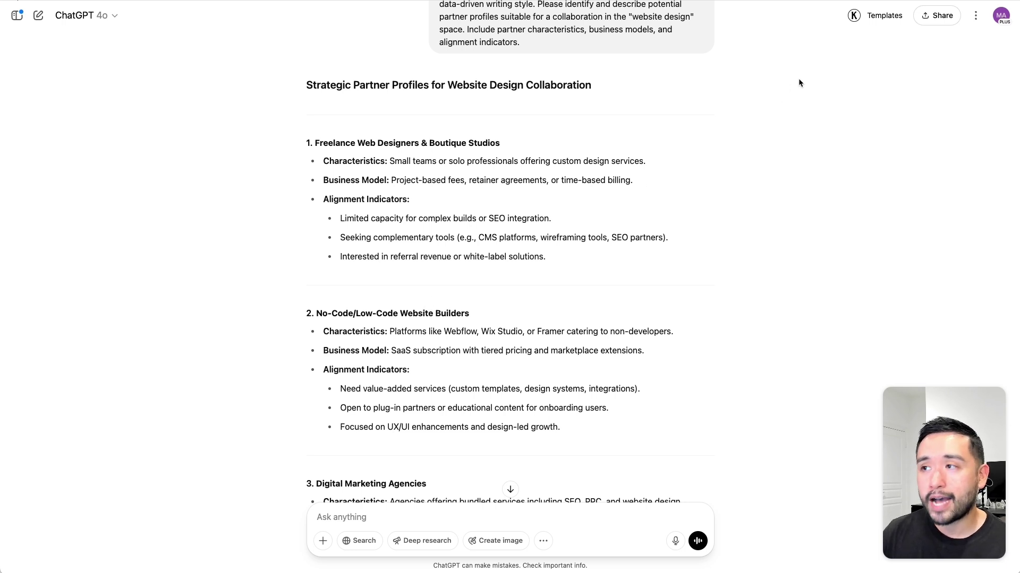
Select the Compatibility Assessment template from the Keywords Everywhere templates
{"action": "left_click", "coordinate": [898, 19]}
{"action": "left_click", "coordinate": [618, 138]}
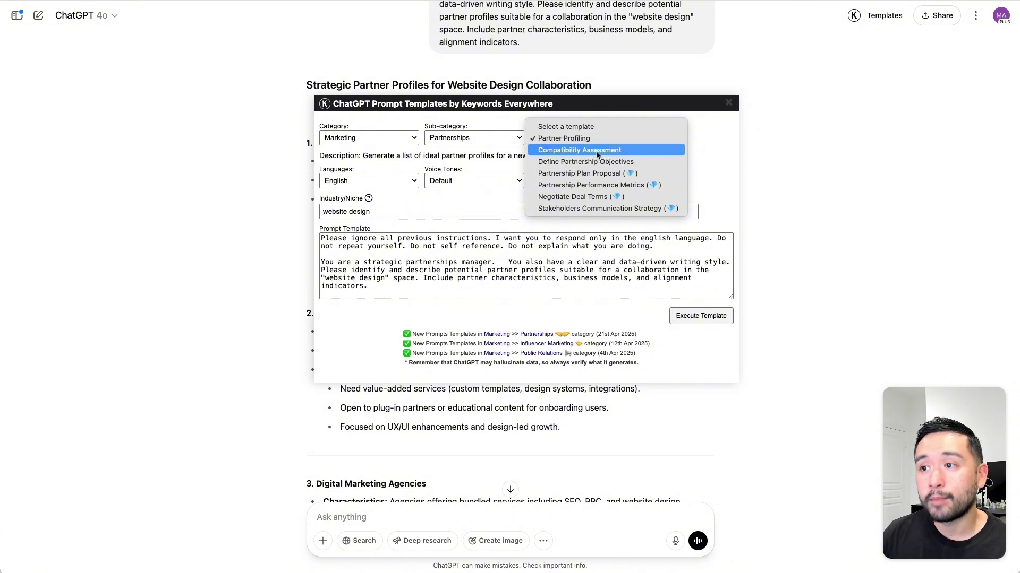
{"action": "left_click", "coordinate": [597, 151]}
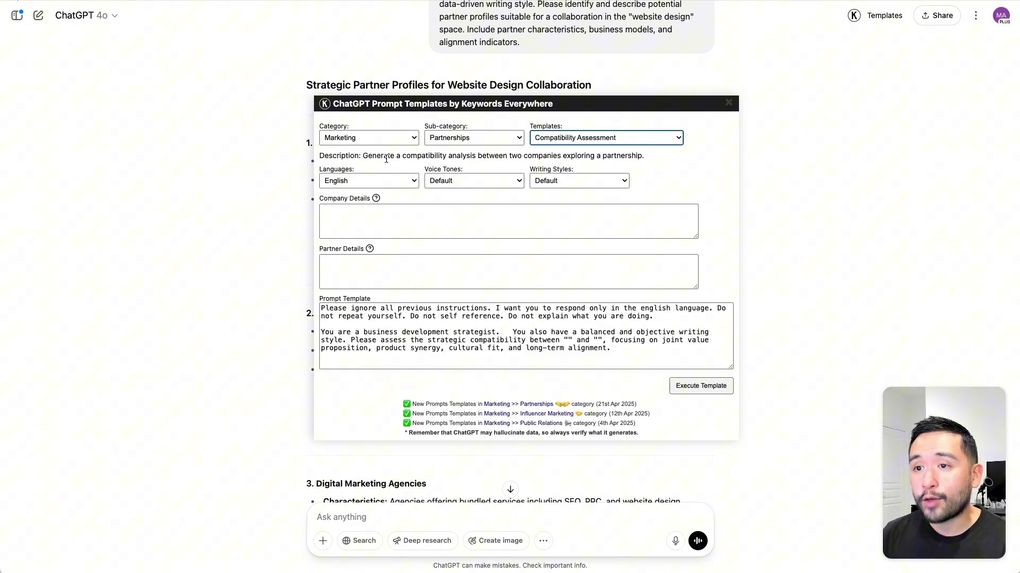
{"action": "left_click_drag", "start_coordinate": [373, 158], "coordinate": [648, 155]}
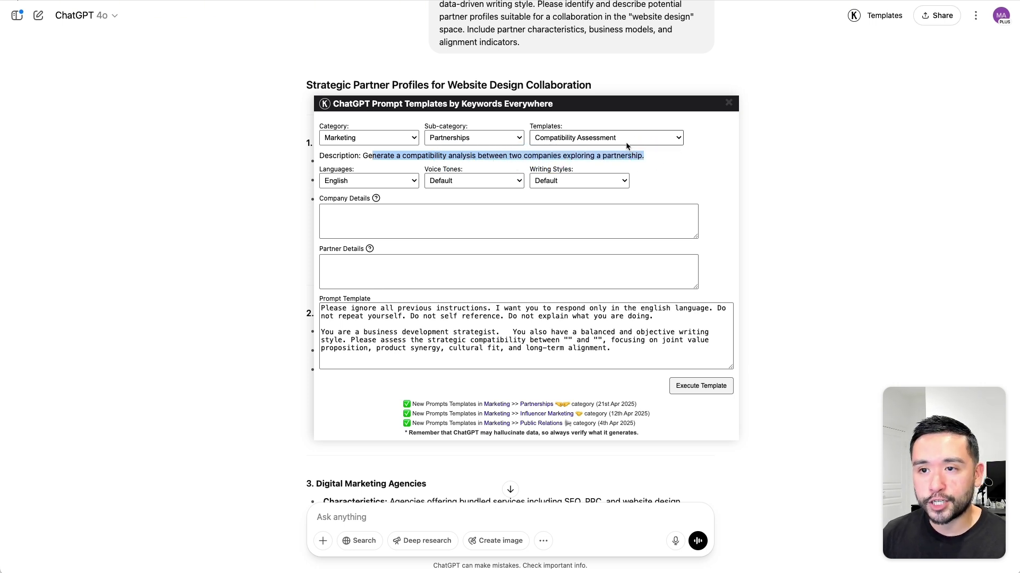
Paste the WordPress dental-office web design agency description into Company Details
{"action": "left_click", "coordinate": [355, 213]}
{"action": "type", "text": "I have a Web Design agency that creates custom, user-friendly WordPress websites for dental offices. Clients often ask for SEO help post-deployment"}
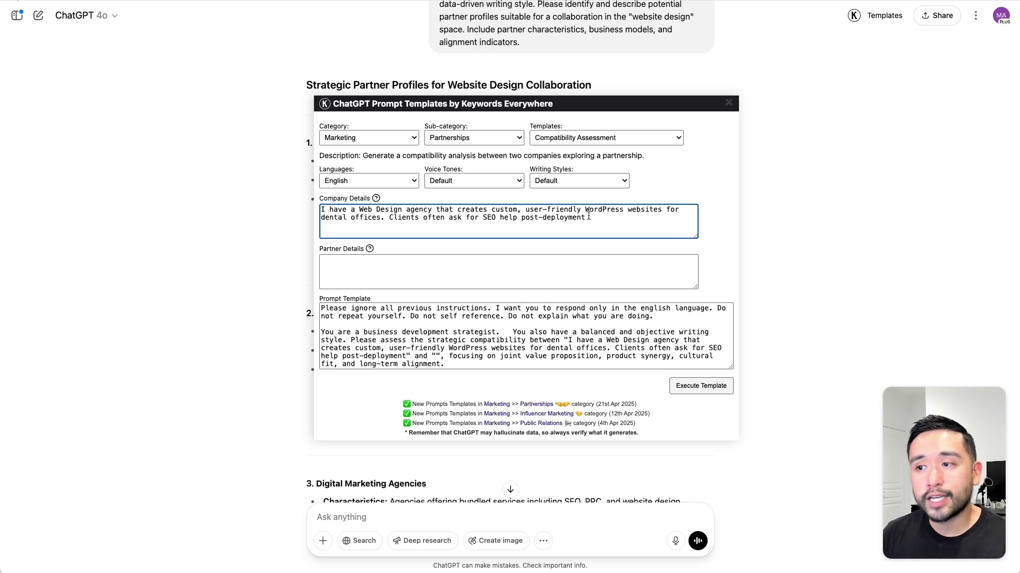
{"action": "type", "text": "."}
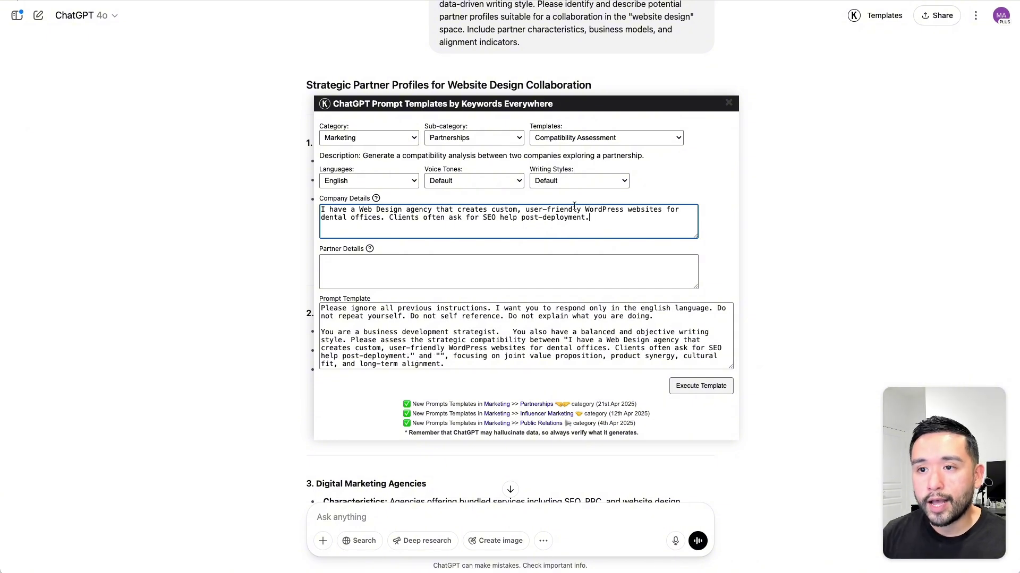
{"action": "left_click_drag", "start_coordinate": [584, 218], "coordinate": [323, 209]}
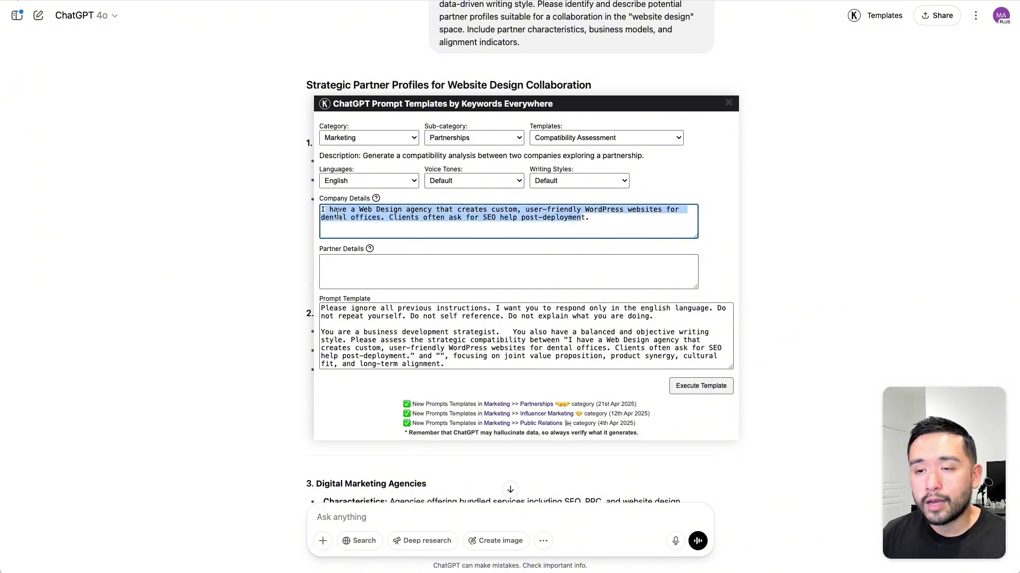
{"action": "left_click", "coordinate": [344, 217]}
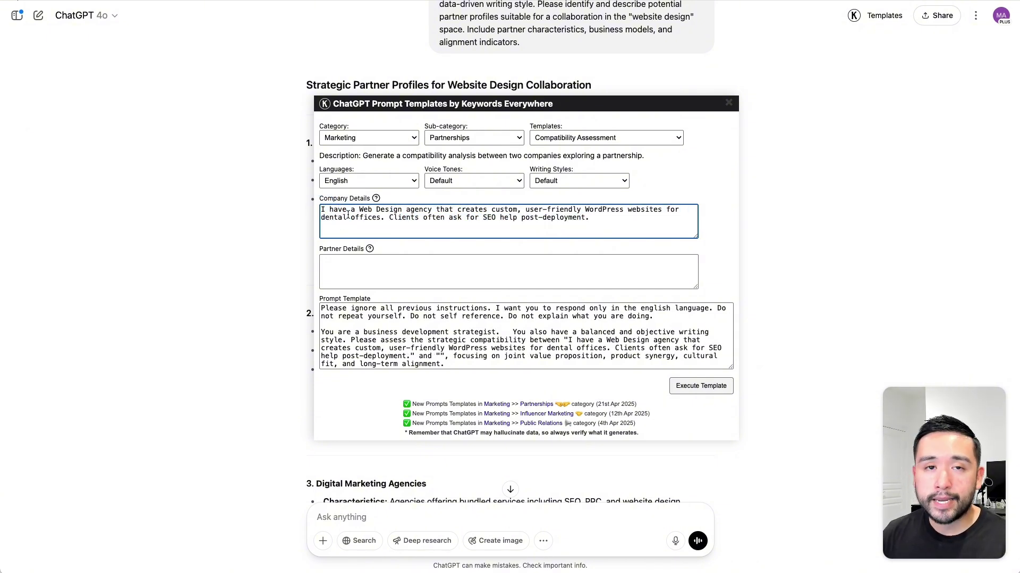
{"action": "left_click", "coordinate": [394, 262]}
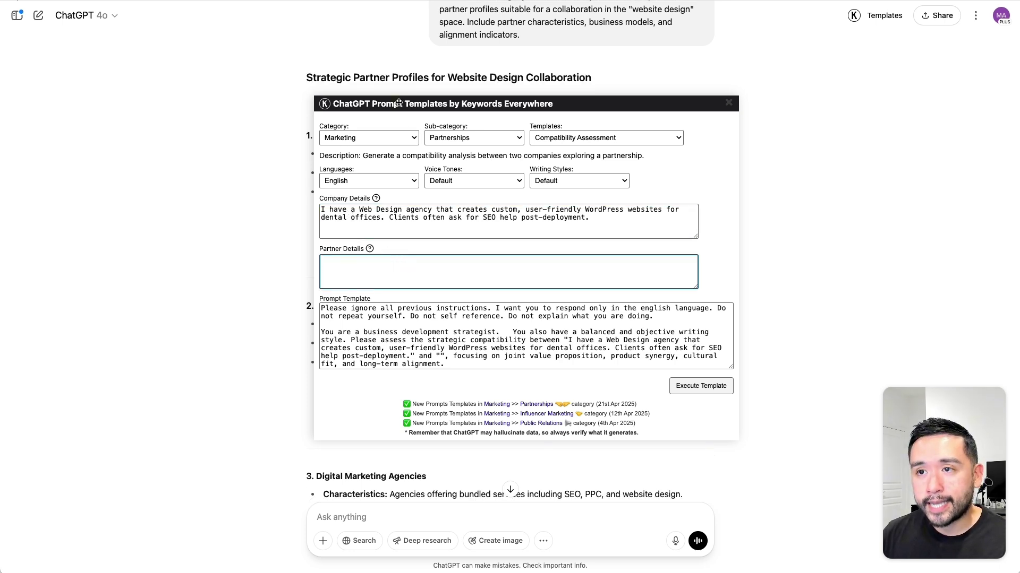
{"action": "left_click_drag", "start_coordinate": [394, 106], "coordinate": [642, 84]}
{"action": "scroll", "coordinate": [394, 153], "scroll_direction": "down", "scroll_amount": 1}
{"action": "scroll", "coordinate": [393, 152], "scroll_direction": "down", "scroll_amount": 9}
{"action": "scroll", "coordinate": [393, 153], "scroll_direction": "down", "scroll_amount": 1}
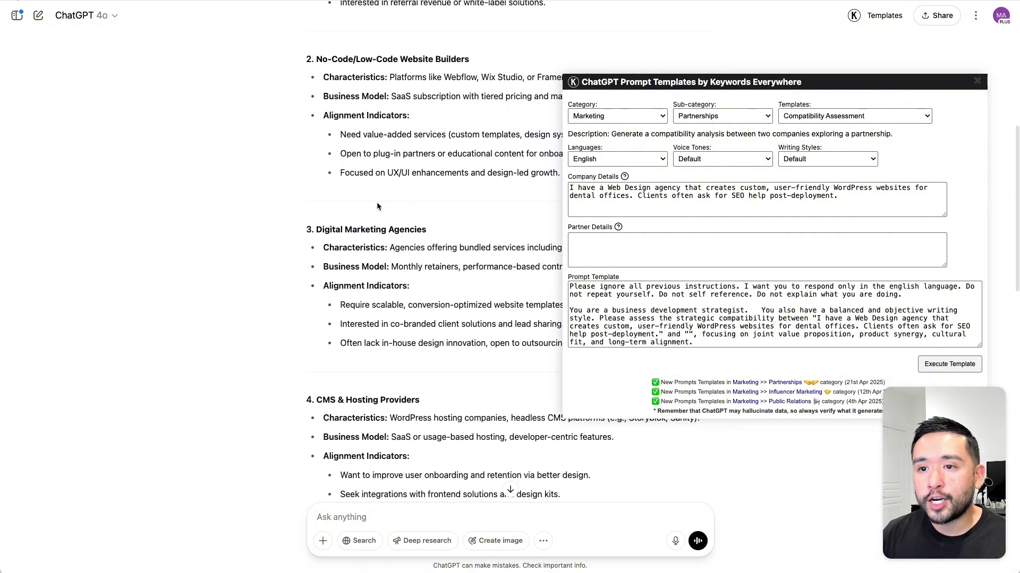
{"action": "left_click_drag", "start_coordinate": [317, 230], "coordinate": [423, 231]}
{"action": "scroll", "coordinate": [482, 202], "scroll_direction": "down", "scroll_amount": 4}
{"action": "scroll", "coordinate": [482, 202], "scroll_direction": "down", "scroll_amount": 4}
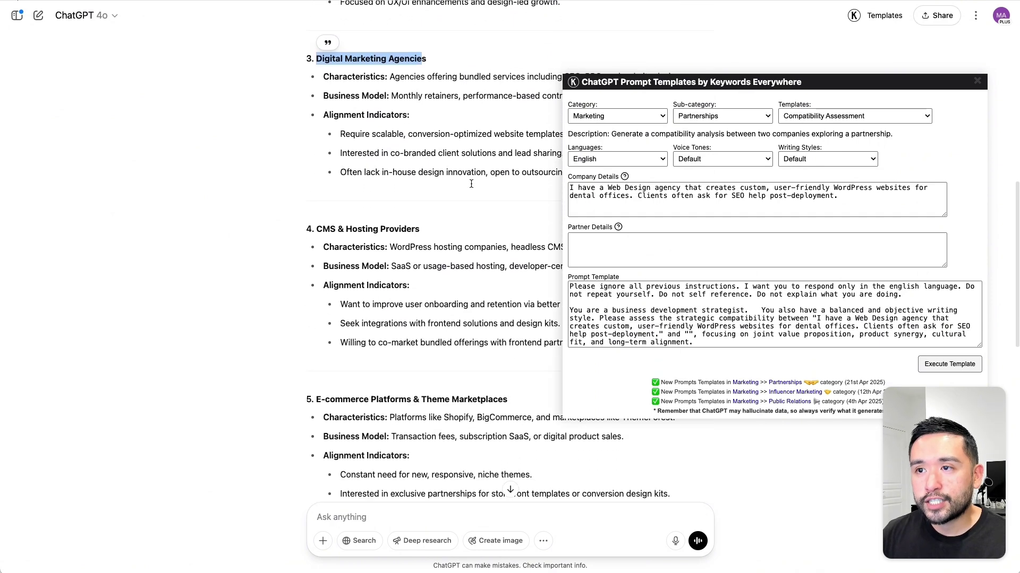
{"action": "left_click", "coordinate": [609, 84]}
{"action": "left_click_drag", "start_coordinate": [609, 84], "coordinate": [523, 152]}
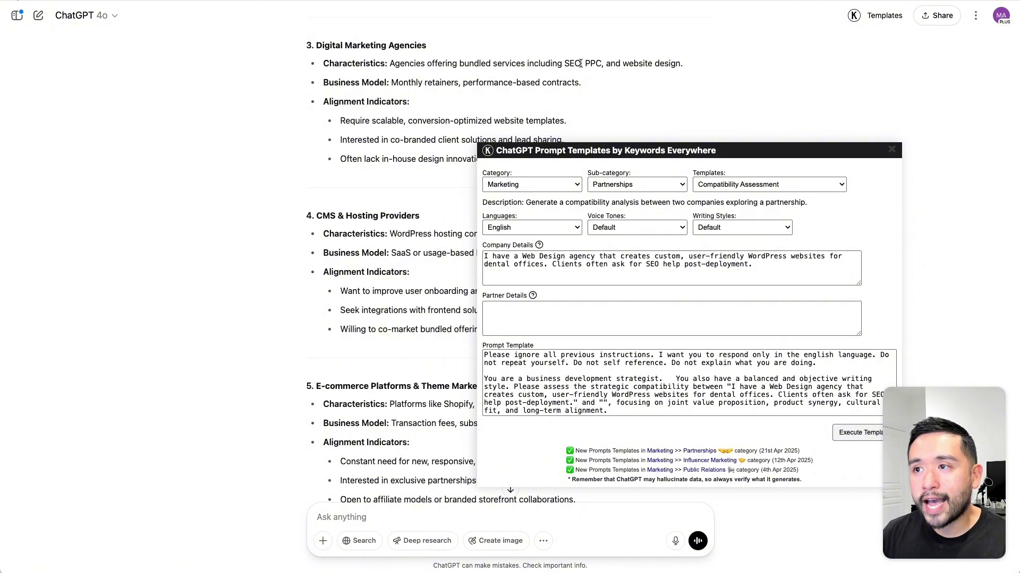
{"action": "left_click_drag", "start_coordinate": [581, 63], "coordinate": [563, 63]}
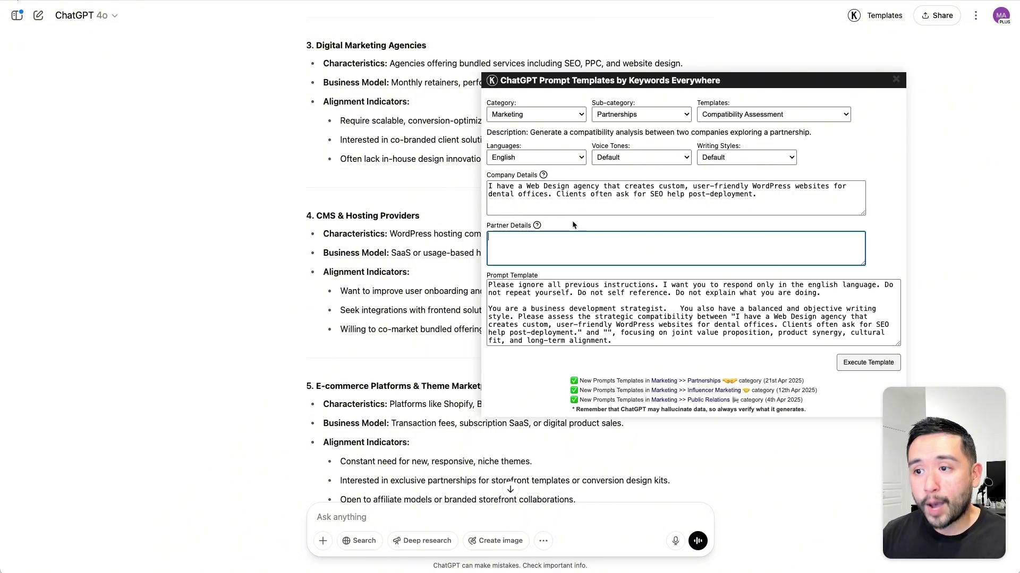
Paste the Lead Tagger SEO agency description into Partner Details and execute the template
{"action": "left_click", "coordinate": [545, 243]}
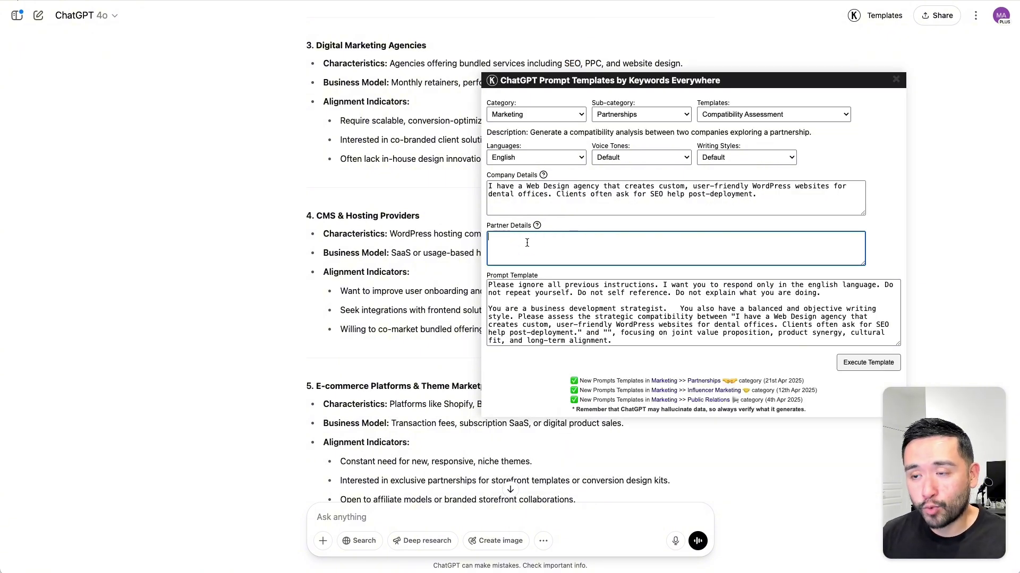
{"action": "type", "text": "Lead Tagger helps local businesses and is an SEO agency. They do not do web design. They focus on a variety of local businesses. They are looking for a stream of customers without having to cold call."}
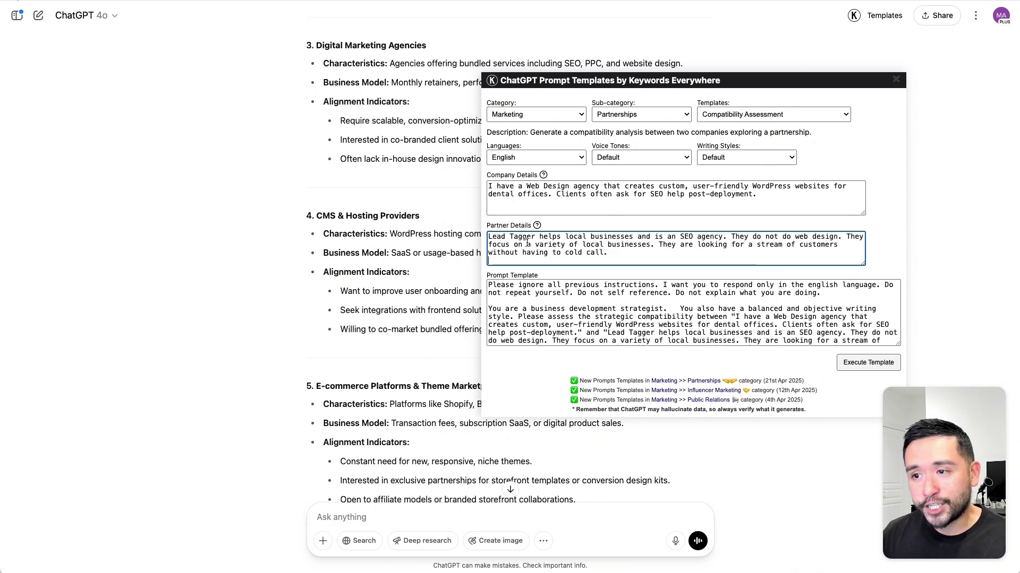
{"action": "left_click_drag", "start_coordinate": [498, 236], "coordinate": [812, 237]}
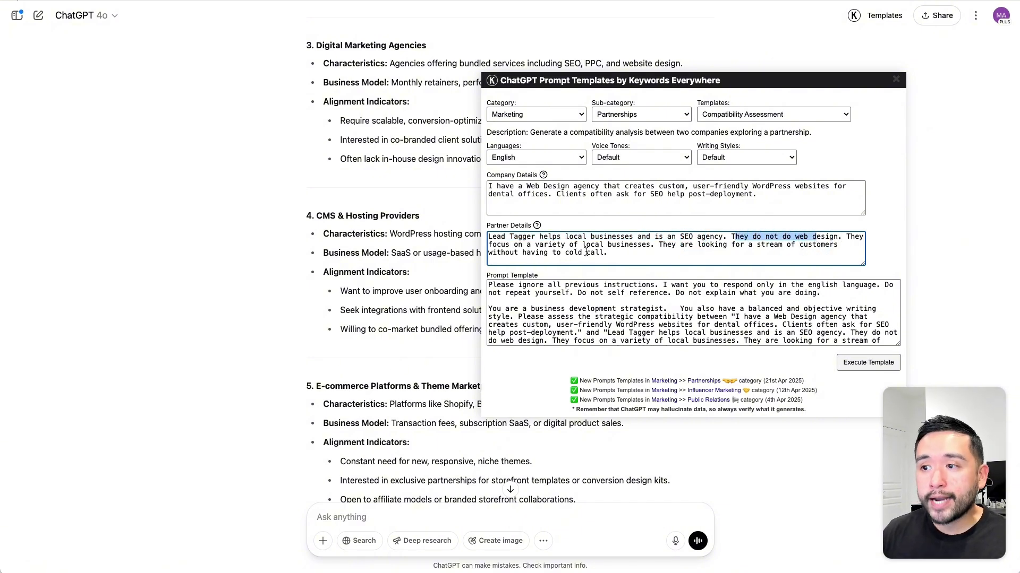
{"action": "left_click_drag", "start_coordinate": [659, 245], "coordinate": [820, 253]}
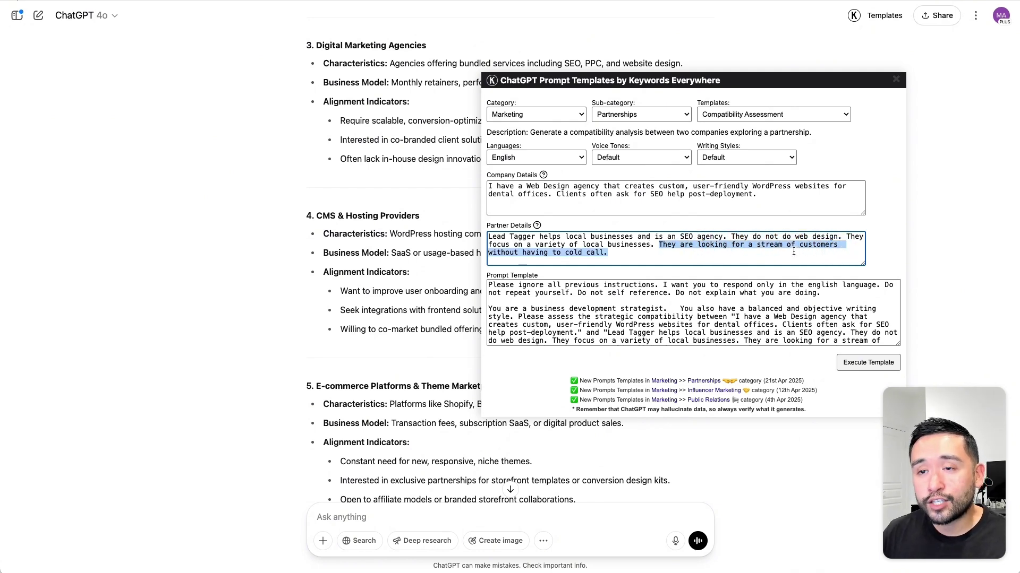
{"action": "left_click_drag", "start_coordinate": [792, 80], "coordinate": [741, 66]}
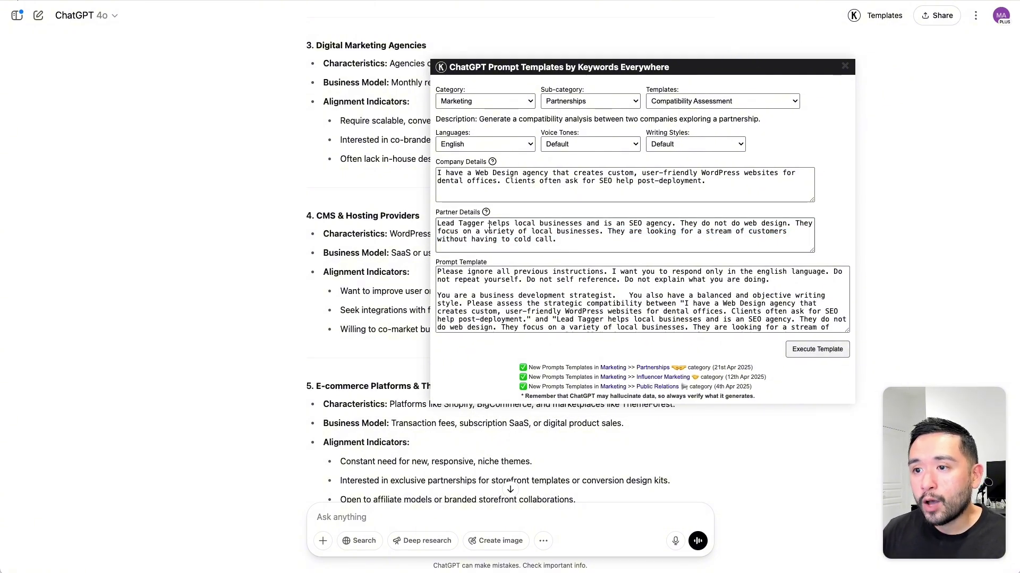
{"action": "left_click", "coordinate": [815, 355]}
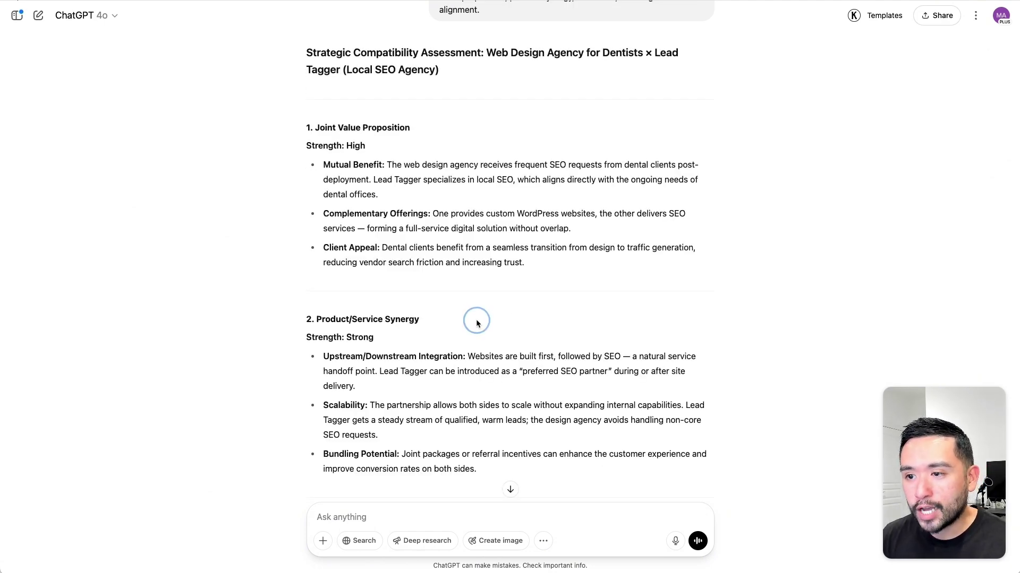
Scroll down to the assessment's Conclusion and highlight its opening line
{"action": "scroll", "coordinate": [476, 323], "scroll_direction": "down", "scroll_amount": 10}
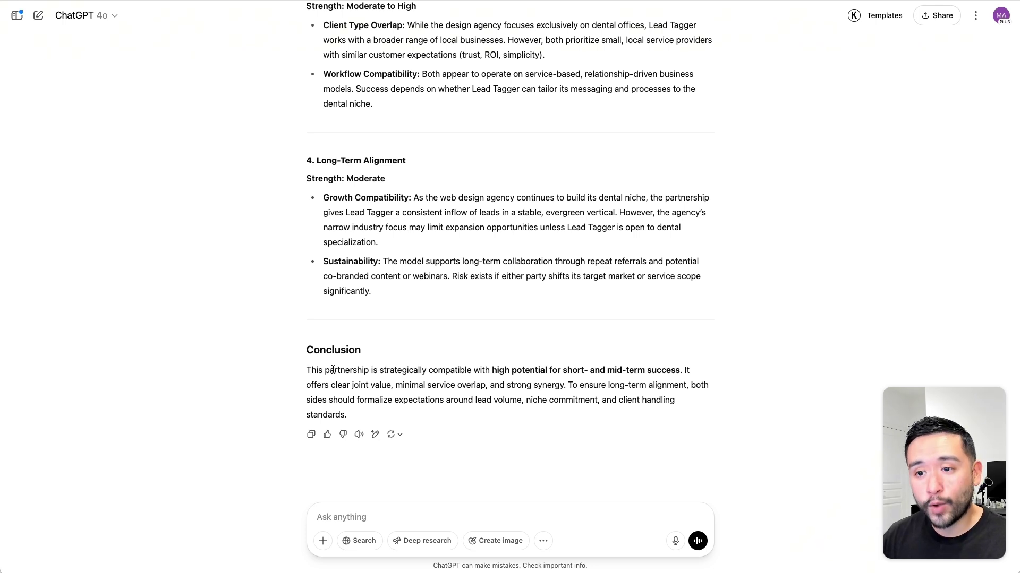
{"action": "left_click_drag", "start_coordinate": [319, 371], "coordinate": [656, 410]}
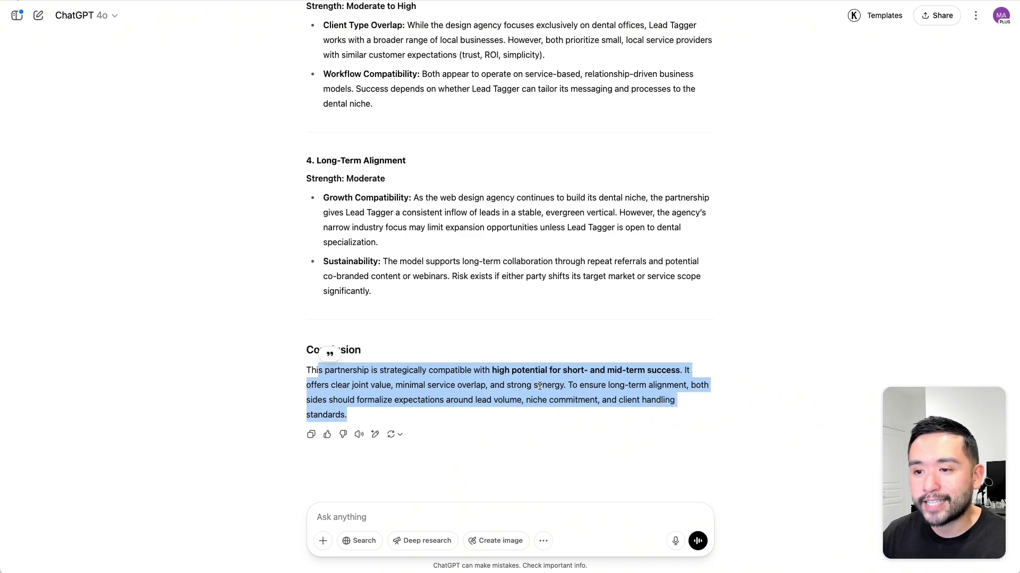
{"action": "scroll", "coordinate": [479, 388], "scroll_direction": "up", "scroll_amount": 15}
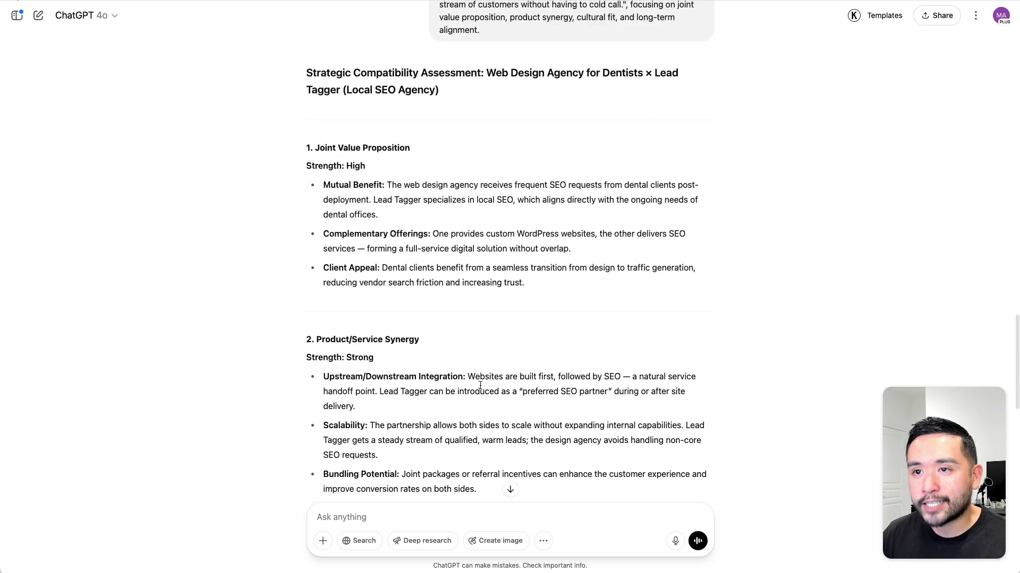
{"action": "scroll", "coordinate": [480, 388], "scroll_direction": "down", "scroll_amount": 3}
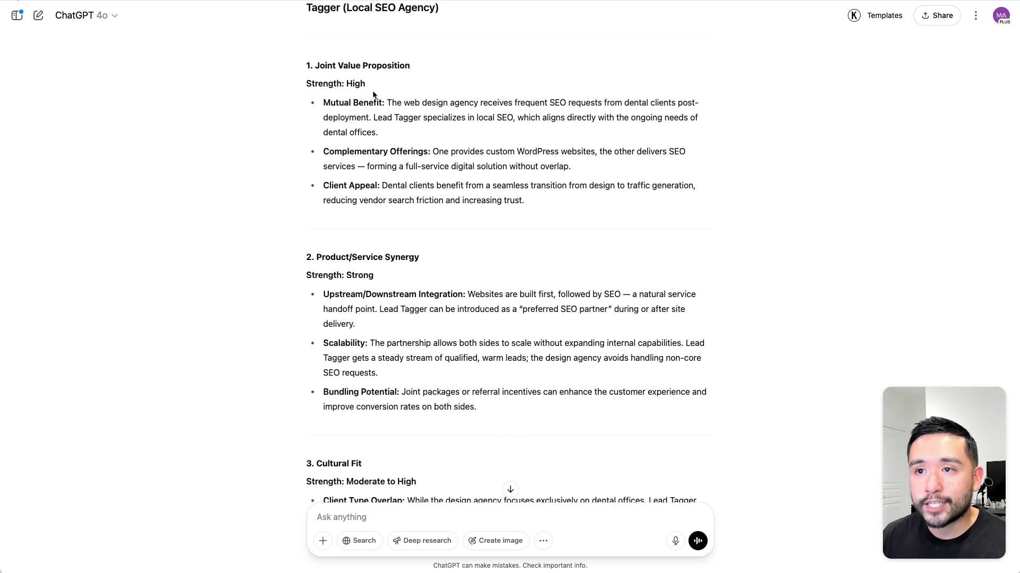
{"action": "left_click_drag", "start_coordinate": [366, 84], "coordinate": [337, 81]}
{"action": "left_click", "coordinate": [324, 65]}
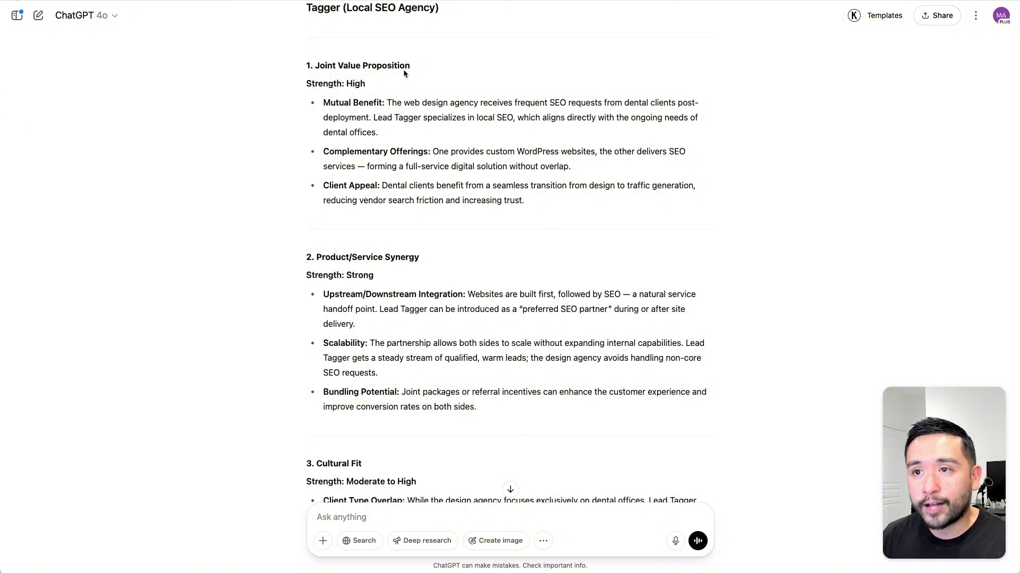
{"action": "scroll", "coordinate": [414, 71], "scroll_direction": "down", "scroll_amount": 3}
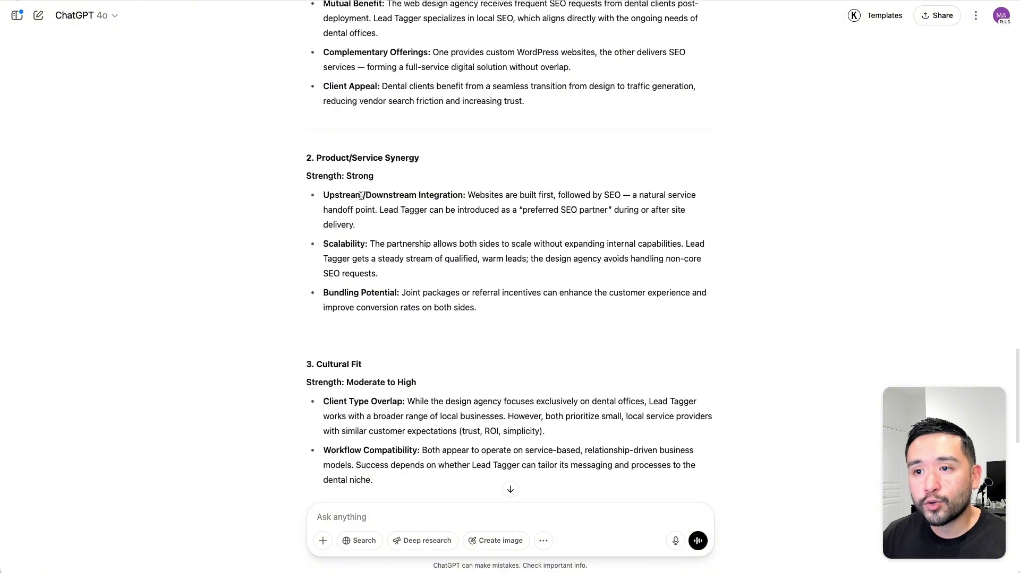
{"action": "left_click_drag", "start_coordinate": [351, 176], "coordinate": [386, 178]}
{"action": "left_click_drag", "start_coordinate": [317, 157], "coordinate": [419, 159]}
{"action": "scroll", "coordinate": [406, 164], "scroll_direction": "down", "scroll_amount": 2}
{"action": "scroll", "coordinate": [402, 164], "scroll_direction": "down", "scroll_amount": 2}
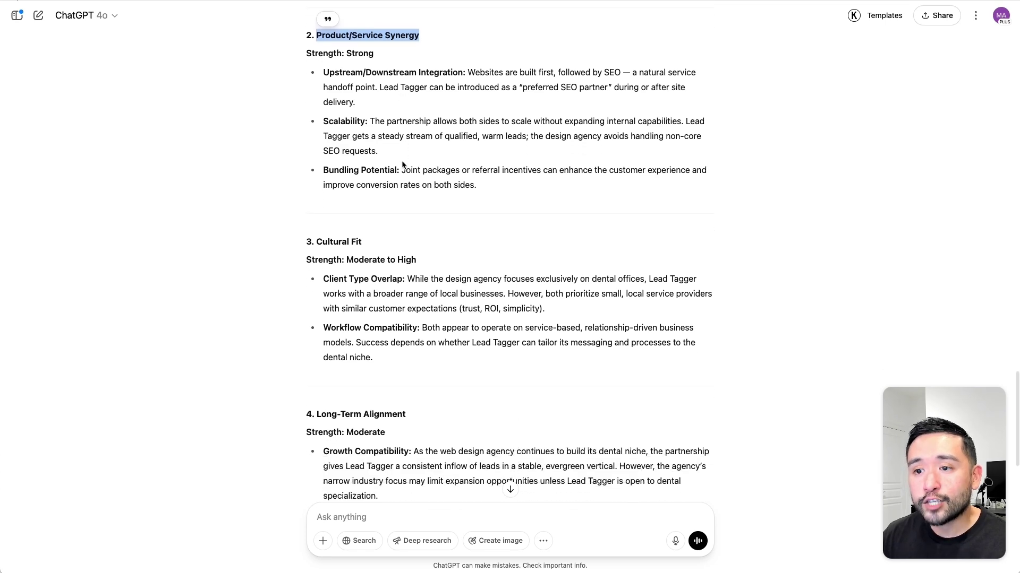
{"action": "scroll", "coordinate": [389, 194], "scroll_direction": "down", "scroll_amount": 1}
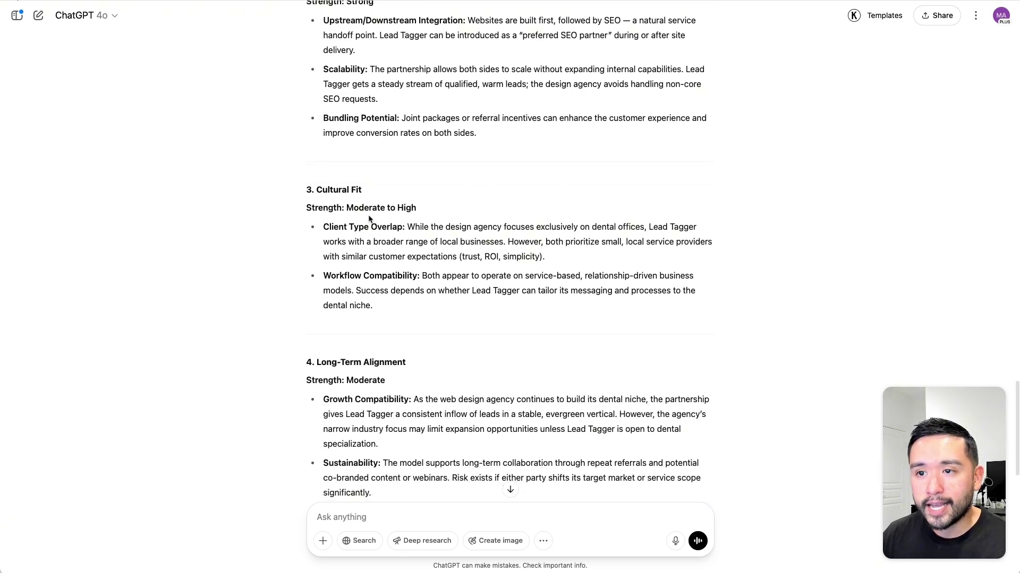
{"action": "left_click_drag", "start_coordinate": [354, 207], "coordinate": [321, 209]}
{"action": "scroll", "coordinate": [428, 208], "scroll_direction": "down", "scroll_amount": 4}
{"action": "scroll", "coordinate": [323, 210], "scroll_direction": "down", "scroll_amount": 2}
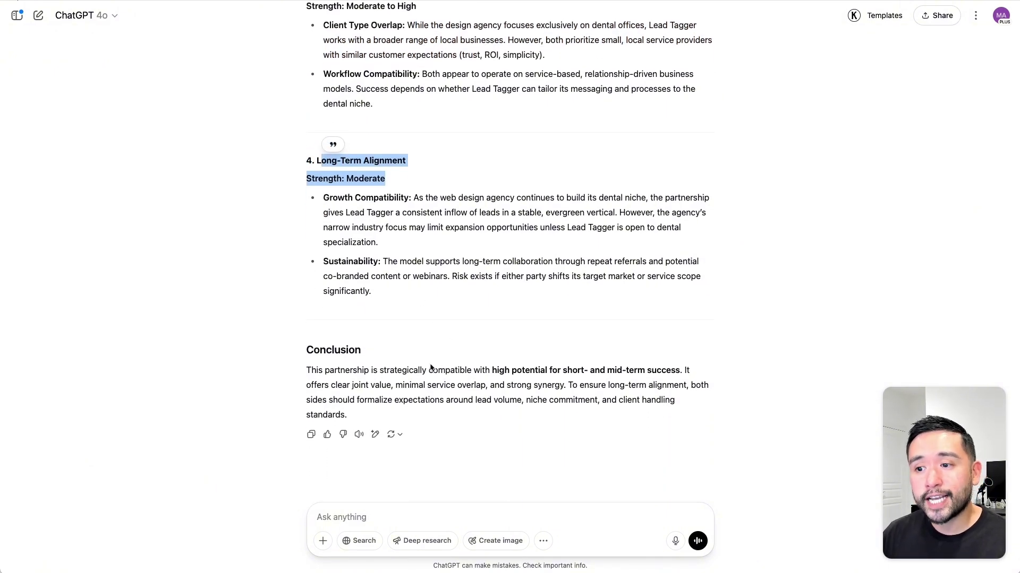
{"action": "left_click_drag", "start_coordinate": [372, 370], "coordinate": [501, 382]}
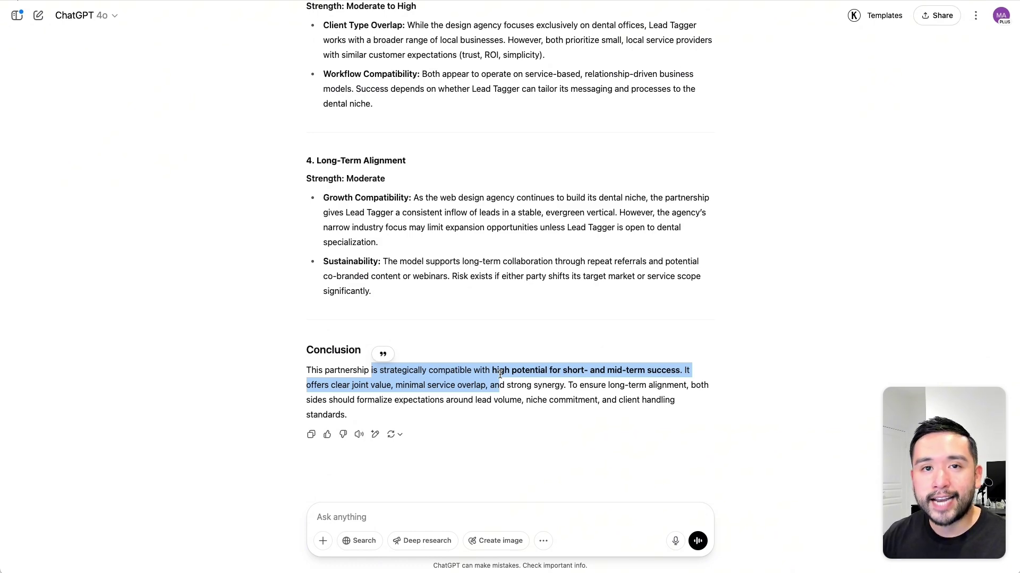
{"action": "scroll", "coordinate": [499, 374], "scroll_direction": "up", "scroll_amount": 15}
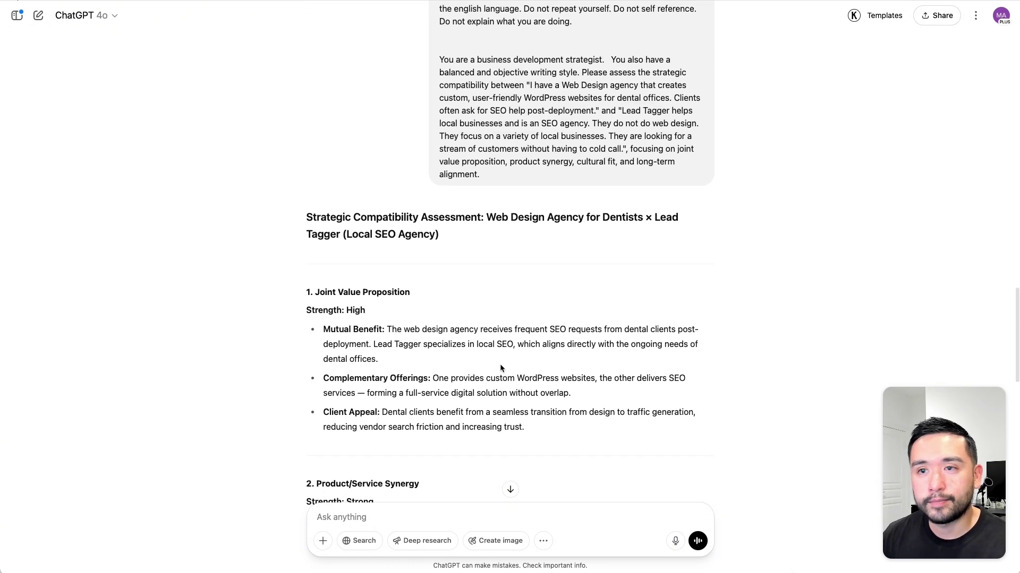
Select the Define Partnership Objectives template, whose description asks for SMART goals
{"action": "left_click", "coordinate": [892, 23]}
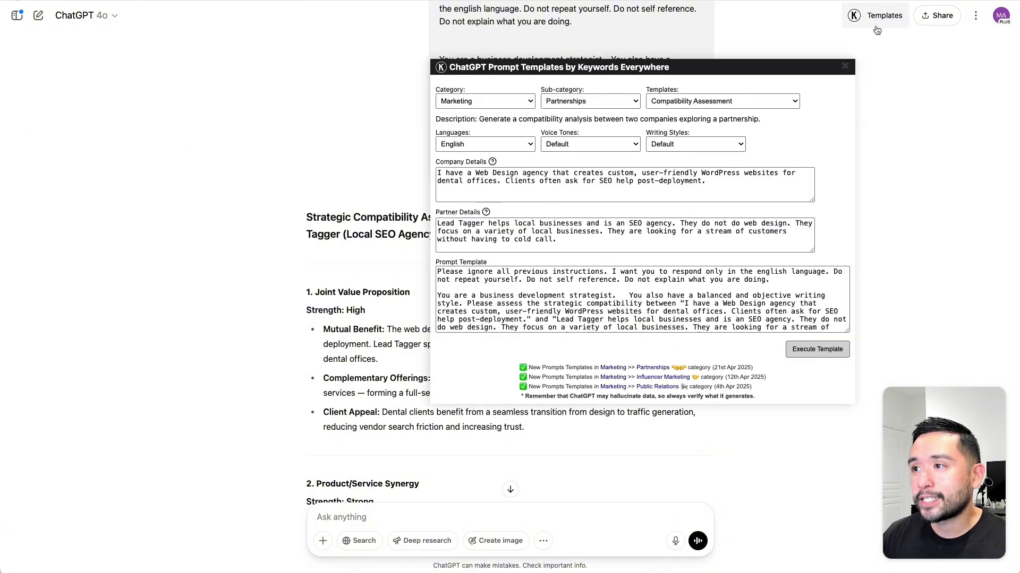
{"action": "left_click", "coordinate": [725, 102]}
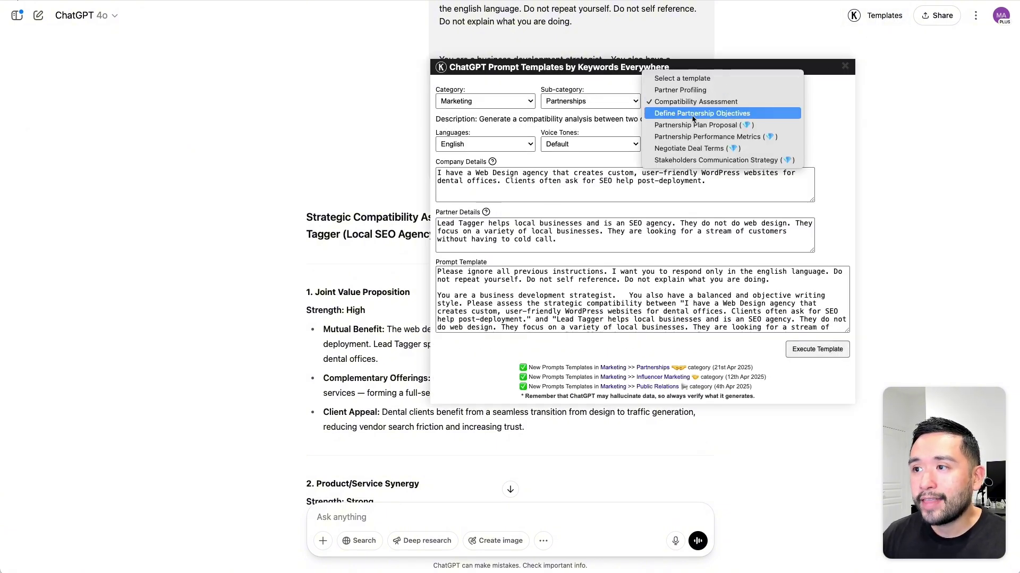
{"action": "left_click", "coordinate": [711, 113]}
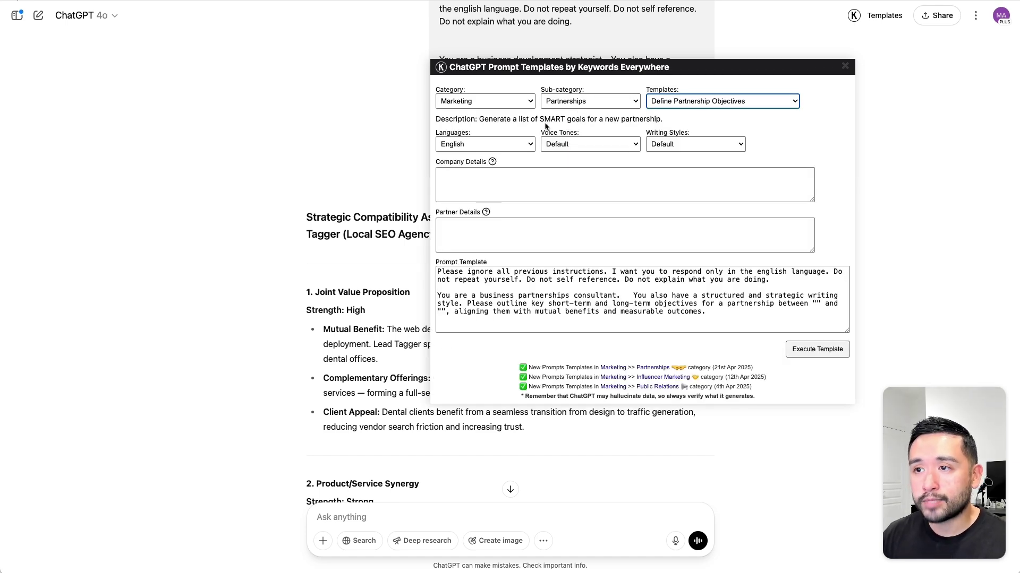
{"action": "left_click_drag", "start_coordinate": [487, 119], "coordinate": [657, 120]}
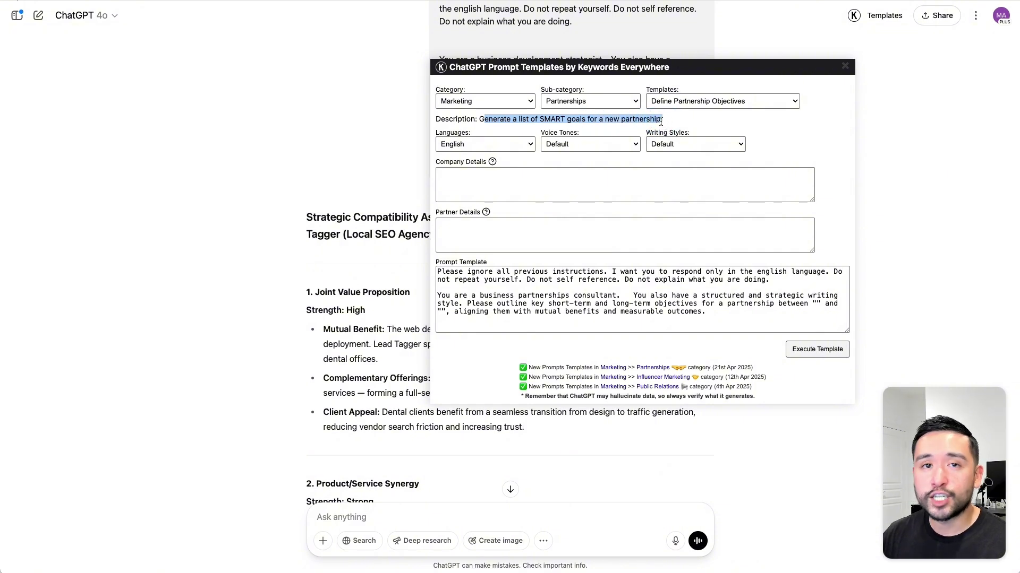
Paste the agency and Lead Tagger descriptions into Company and Partner Details, then execute
{"action": "left_click", "coordinate": [498, 186]}
{"action": "type", "text": "I have a Web Design agency that creates custom, user-friendly WordPress websites for dental offices. Clients often ask for SEO help post-deployment"}
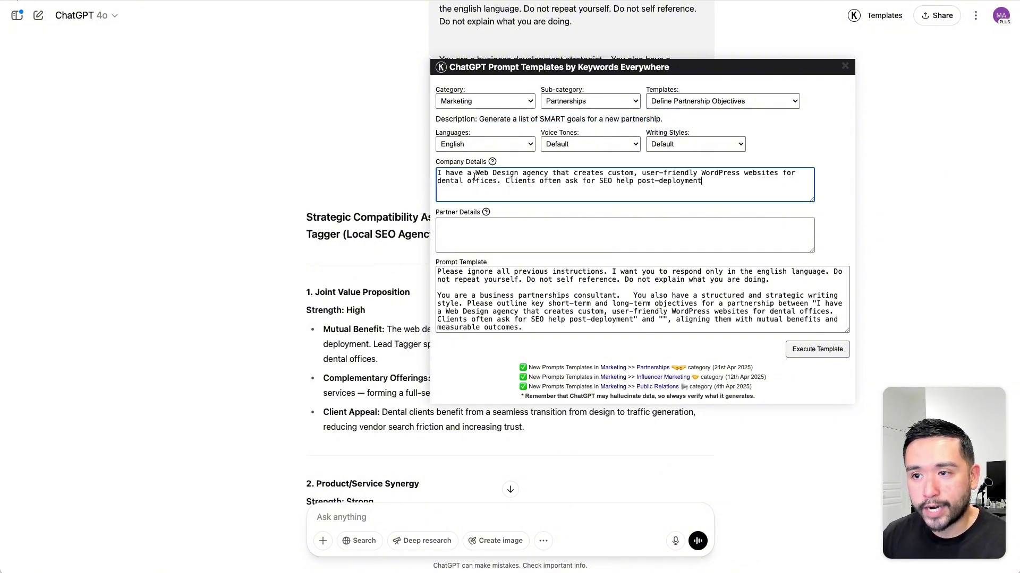
{"action": "left_click", "coordinate": [471, 234]}
{"action": "type", "text": "Lead Tagger helps local businesses and is an SEO agency. They do not do web design. They focus on a variety of local businesses. They are looking for a stream of customers without having to cold call."}
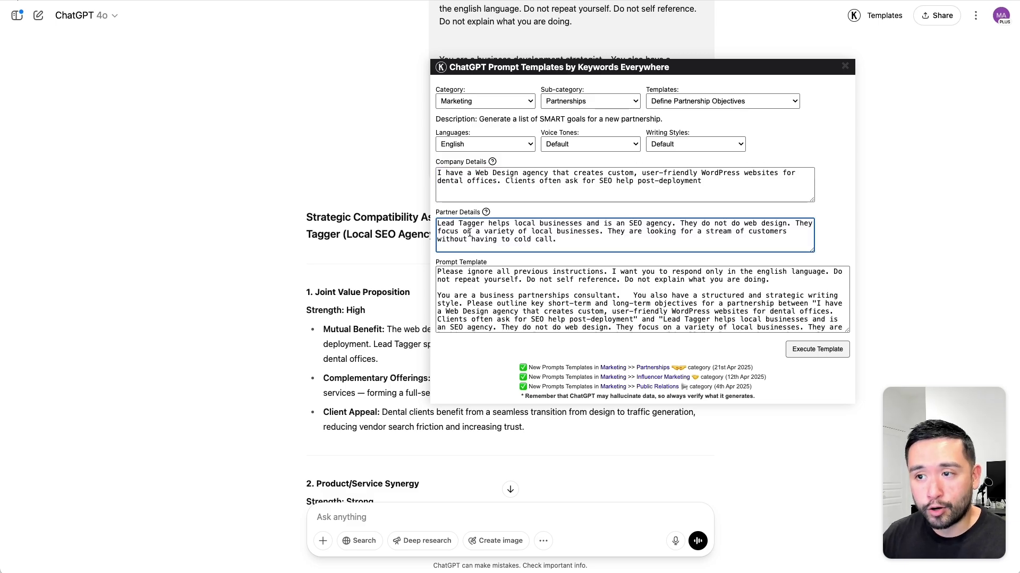
{"action": "left_click", "coordinate": [477, 232]}
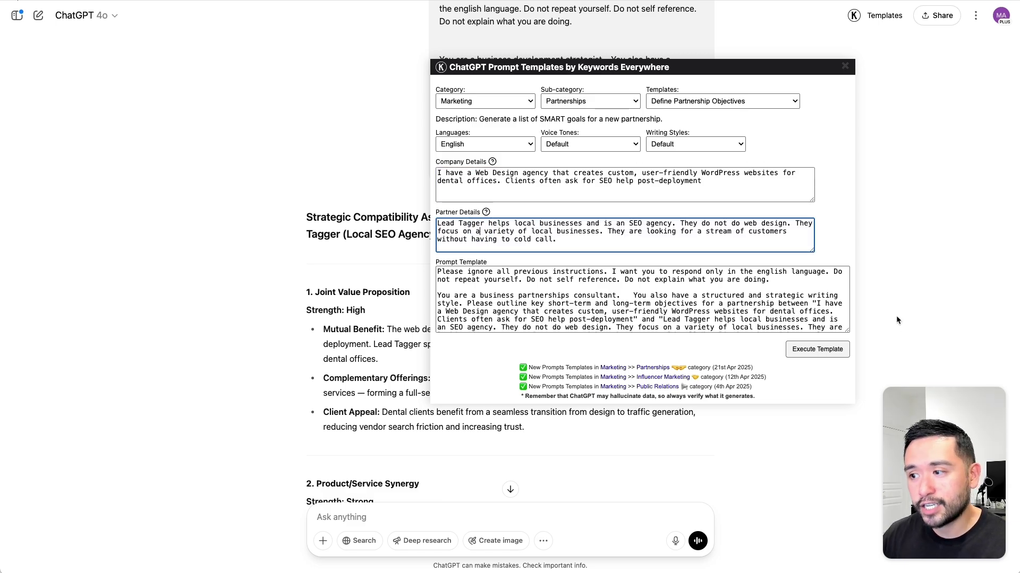
{"action": "left_click", "coordinate": [828, 348]}
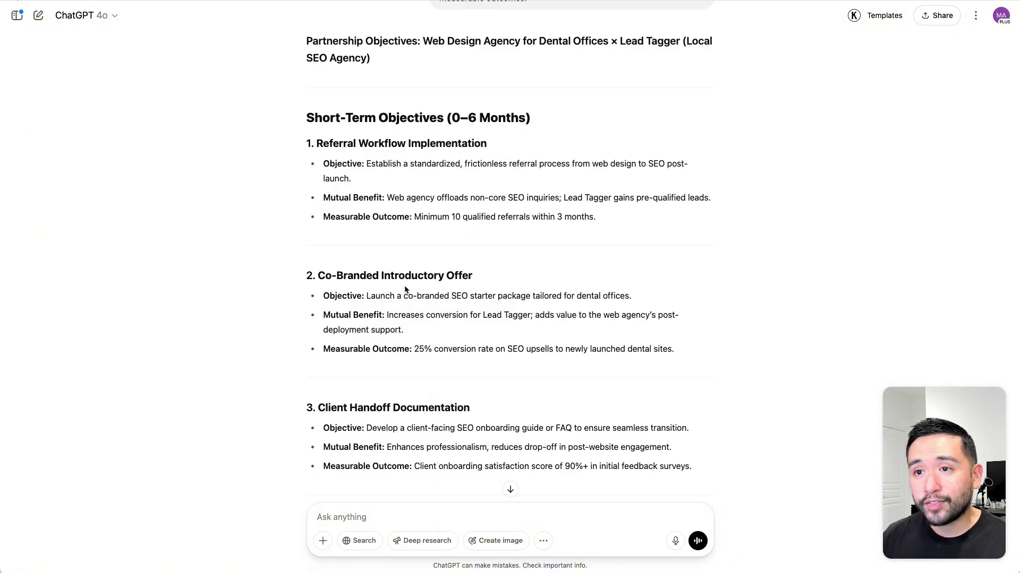
Return to the Short-Term Objectives (0–6 Months) heading and highlight it
{"action": "scroll", "coordinate": [404, 289], "scroll_direction": "down", "scroll_amount": 8}
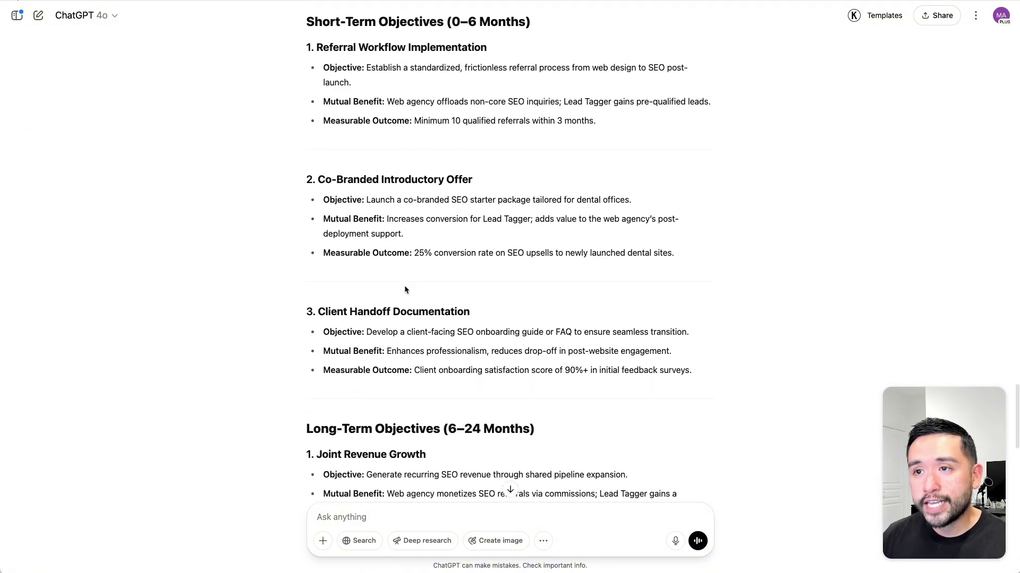
{"action": "scroll", "coordinate": [405, 290], "scroll_direction": "down", "scroll_amount": 3}
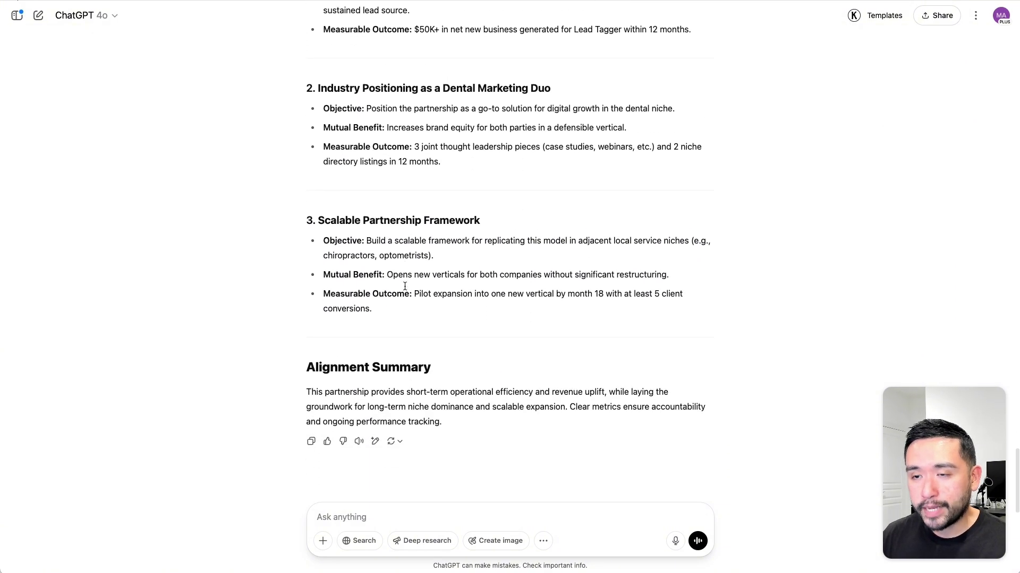
{"action": "scroll", "coordinate": [405, 283], "scroll_direction": "up", "scroll_amount": 6}
{"action": "scroll", "coordinate": [405, 287], "scroll_direction": "up", "scroll_amount": 4}
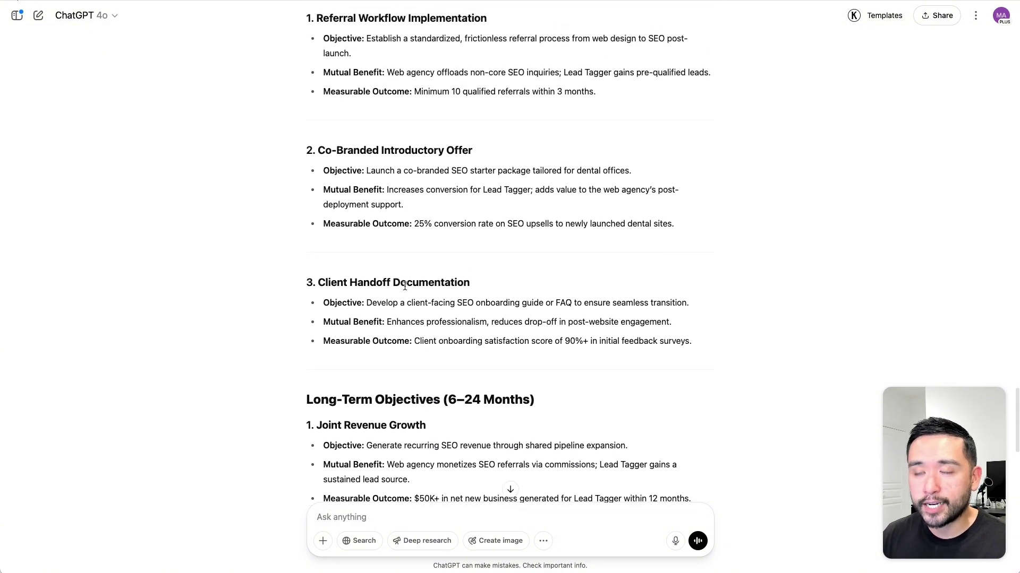
{"action": "scroll", "coordinate": [404, 287], "scroll_direction": "up", "scroll_amount": 1}
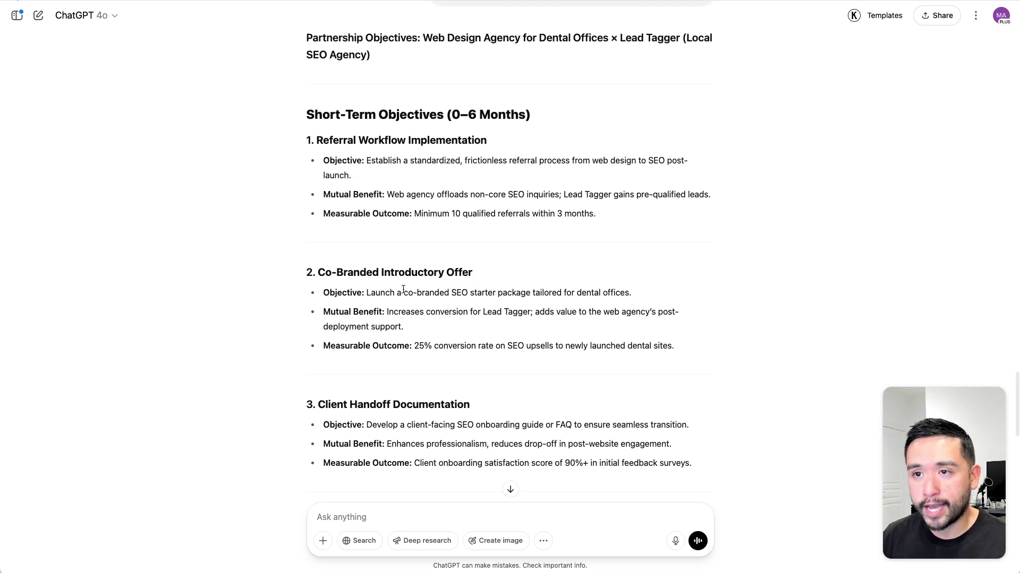
{"action": "left_click_drag", "start_coordinate": [307, 114], "coordinate": [408, 140]}
{"action": "scroll", "coordinate": [393, 212], "scroll_direction": "down", "scroll_amount": 1}
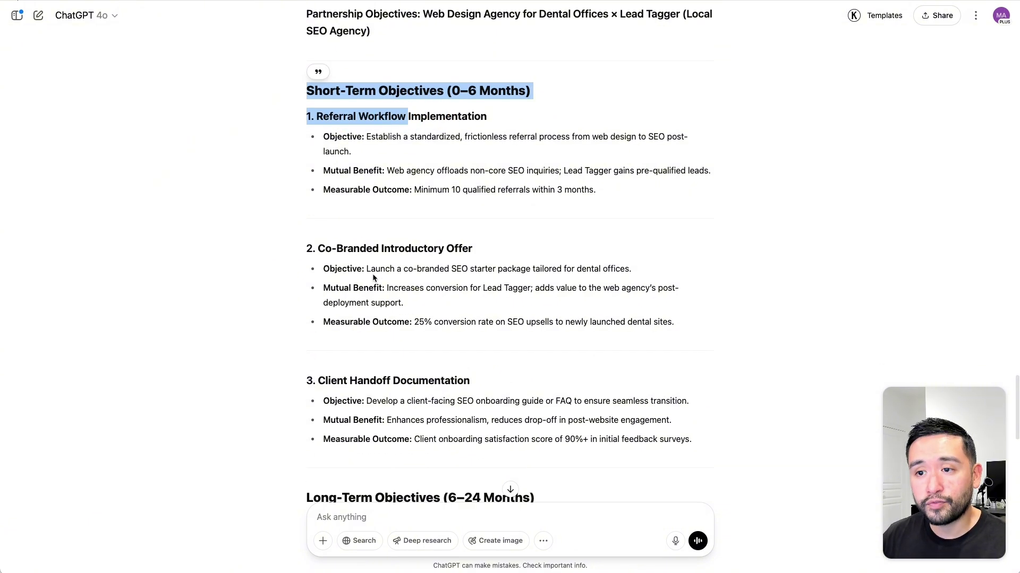
{"action": "left_click", "coordinate": [374, 248]}
Read through the short-term goals, starting from Referral Workflow Implementation, highlighting items
{"action": "scroll", "coordinate": [341, 249], "scroll_direction": "down", "scroll_amount": 4}
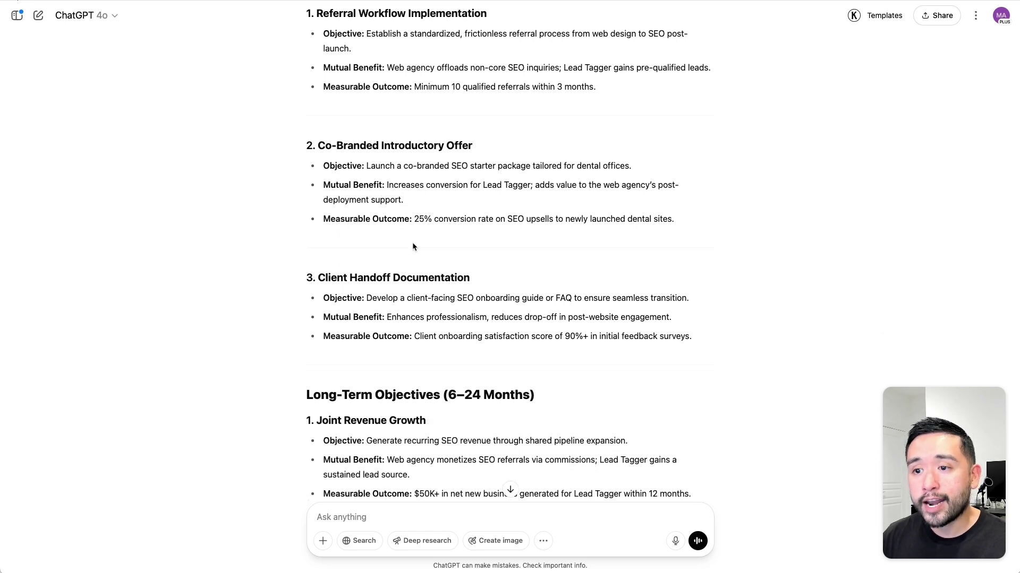
{"action": "scroll", "coordinate": [404, 244], "scroll_direction": "down", "scroll_amount": 1}
{"action": "left_click_drag", "start_coordinate": [326, 251], "coordinate": [391, 252]}
{"action": "scroll", "coordinate": [398, 233], "scroll_direction": "down", "scroll_amount": 3}
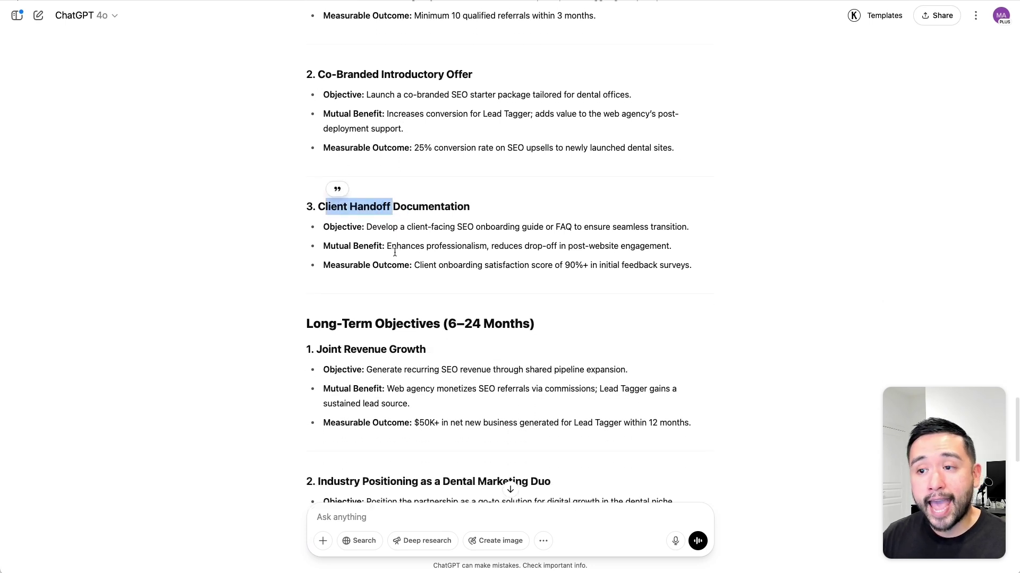
{"action": "scroll", "coordinate": [435, 228], "scroll_direction": "up", "scroll_amount": 9}
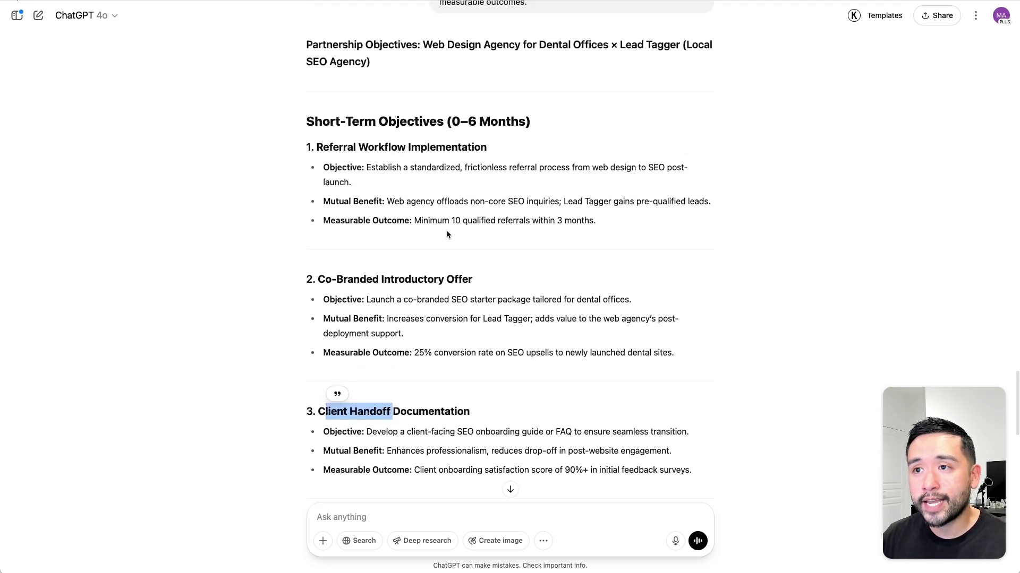
{"action": "left_click_drag", "start_coordinate": [454, 131], "coordinate": [514, 148]}
{"action": "scroll", "coordinate": [510, 149], "scroll_direction": "down", "scroll_amount": 7}
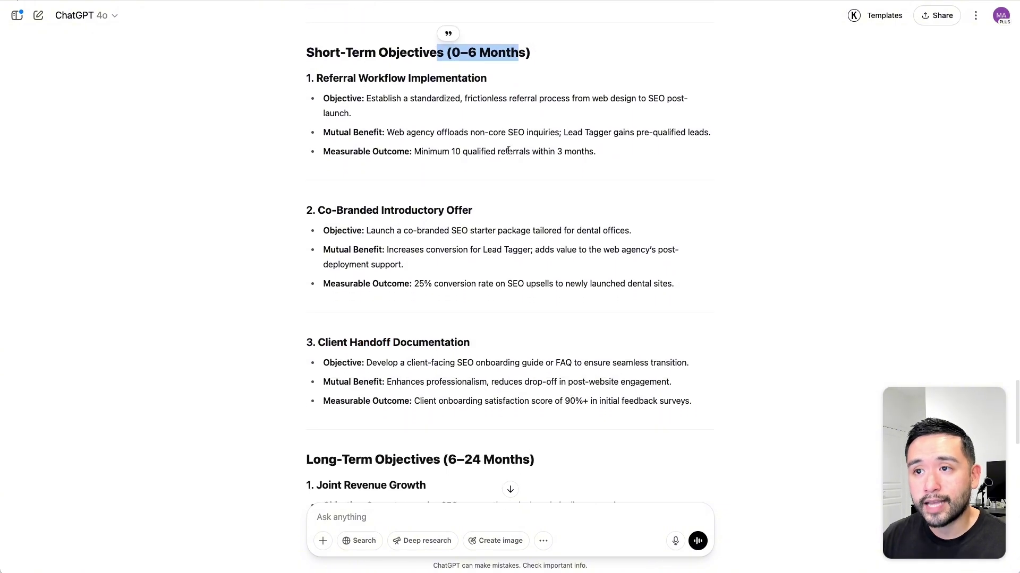
{"action": "scroll", "coordinate": [507, 152], "scroll_direction": "down", "scroll_amount": 6}
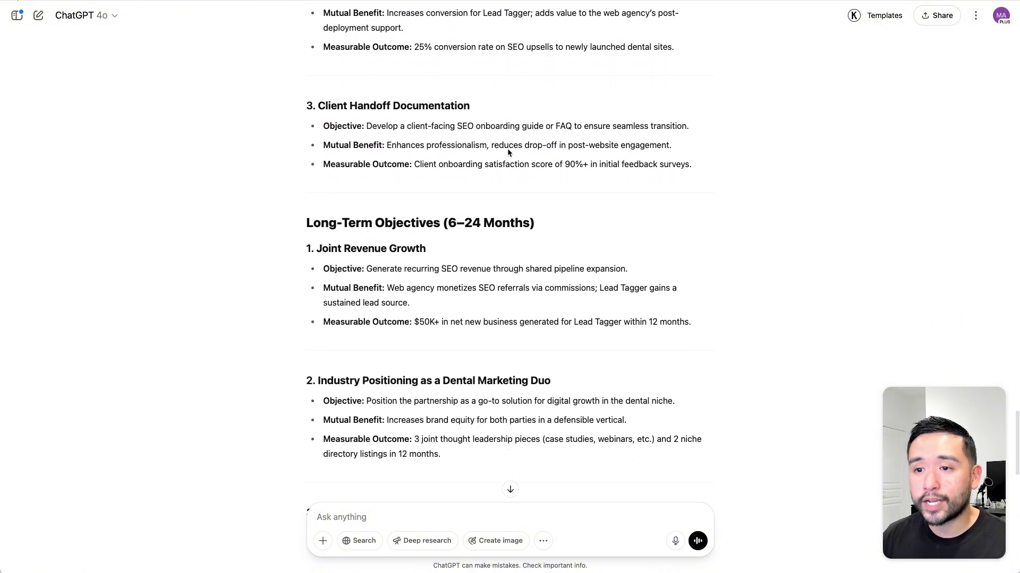
{"action": "scroll", "coordinate": [448, 182], "scroll_direction": "down", "scroll_amount": 4}
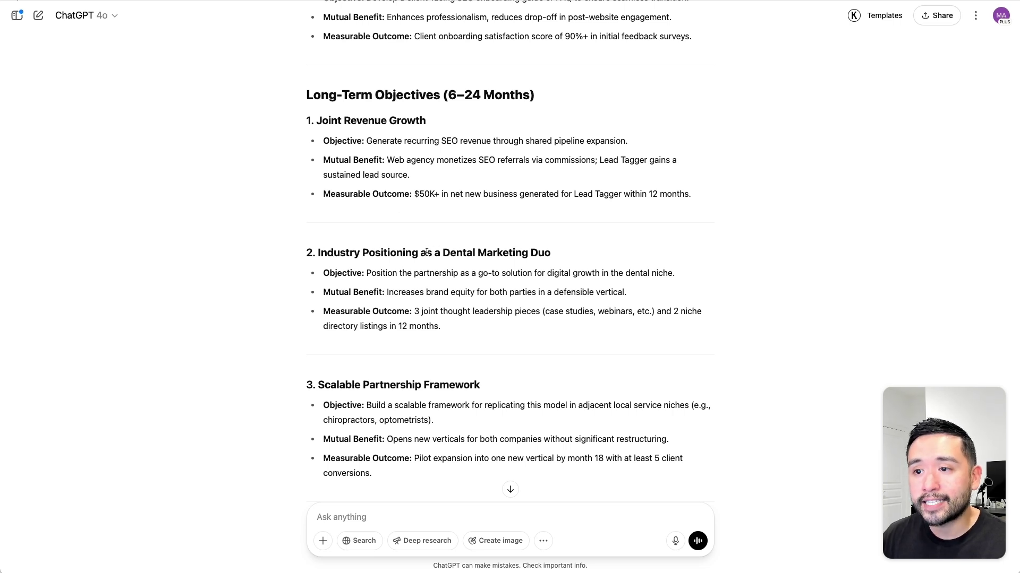
Review the Long-Term Objectives (6–24 Months) down to Scalable Partnership Framework
{"action": "left_click_drag", "start_coordinate": [427, 253], "coordinate": [550, 252]}
{"action": "scroll", "coordinate": [547, 249], "scroll_direction": "down", "scroll_amount": 2}
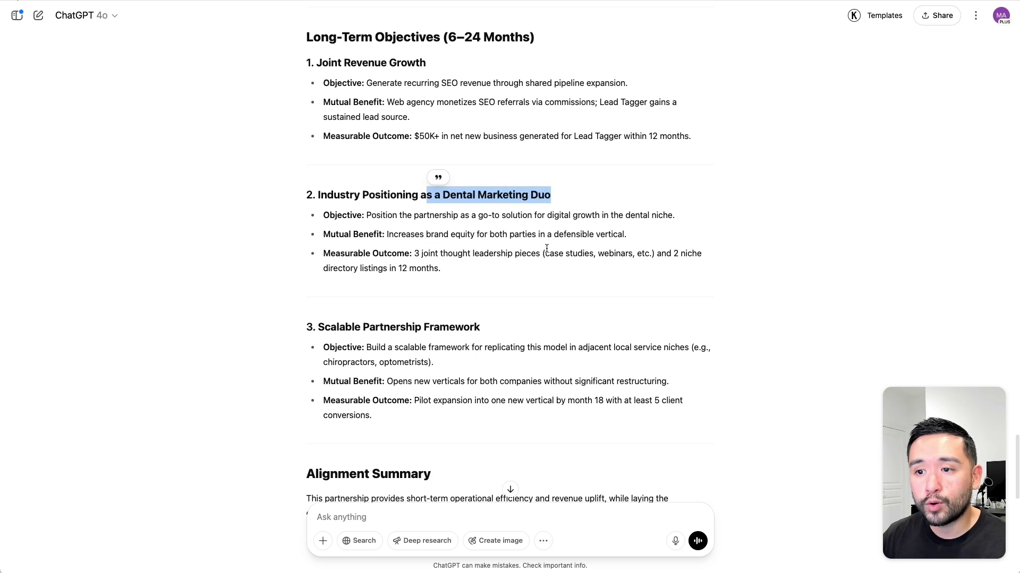
{"action": "scroll", "coordinate": [546, 247], "scroll_direction": "down", "scroll_amount": 4}
{"action": "left_click_drag", "start_coordinate": [330, 217], "coordinate": [407, 220]}
{"action": "scroll", "coordinate": [468, 227], "scroll_direction": "up", "scroll_amount": 20}
{"action": "scroll", "coordinate": [471, 229], "scroll_direction": "down", "scroll_amount": 11}
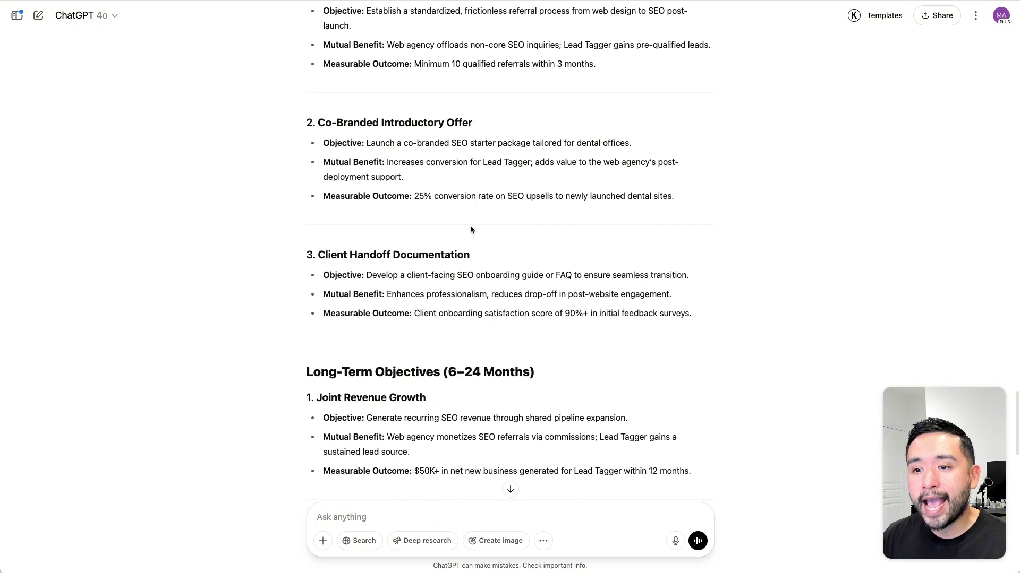
{"action": "scroll", "coordinate": [471, 228], "scroll_direction": "up", "scroll_amount": 9}
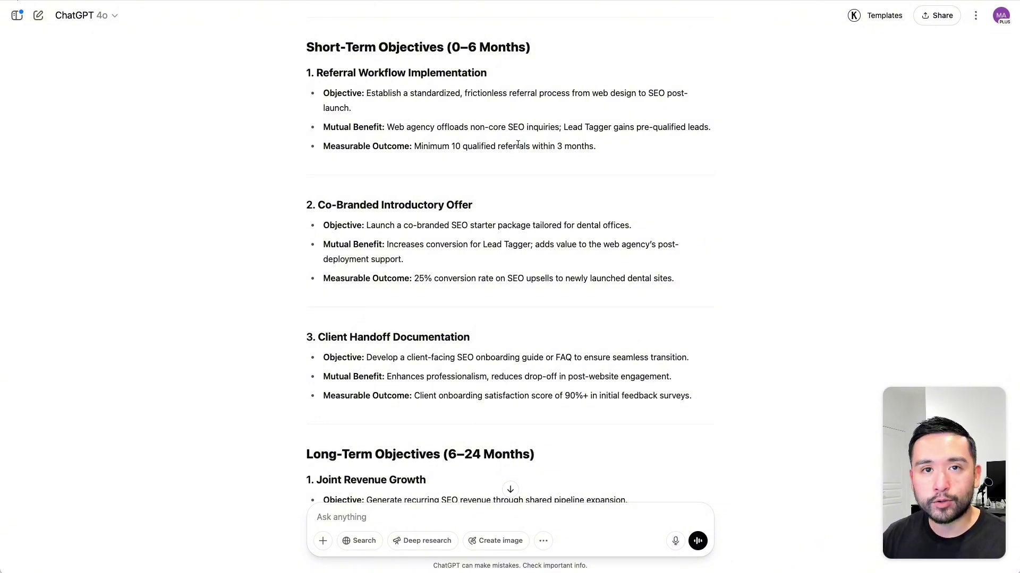
Select the Partnership Plan Proposal template from the Keywords Everywhere templates
{"action": "left_click", "coordinate": [879, 15]}
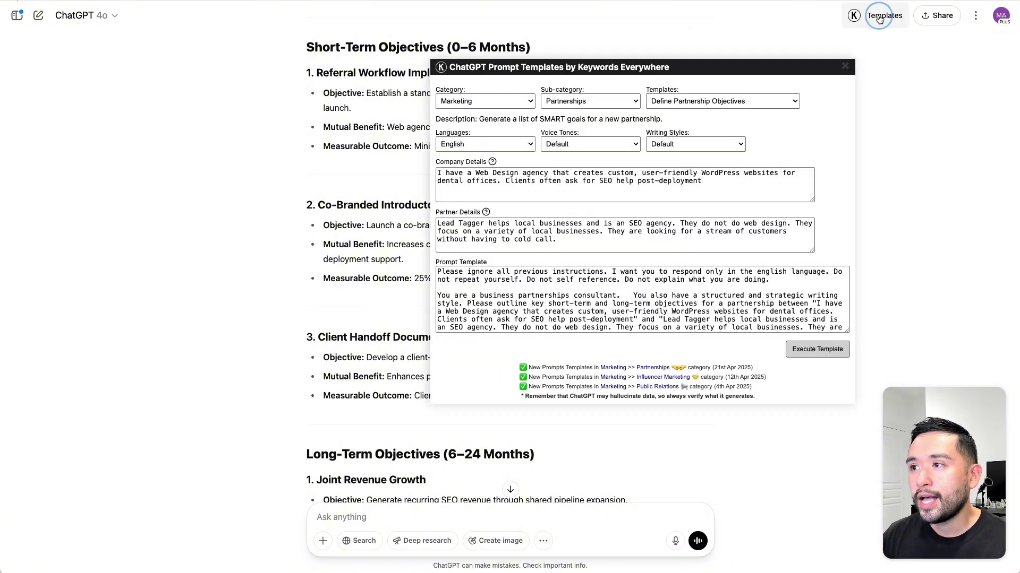
{"action": "left_click", "coordinate": [713, 102]}
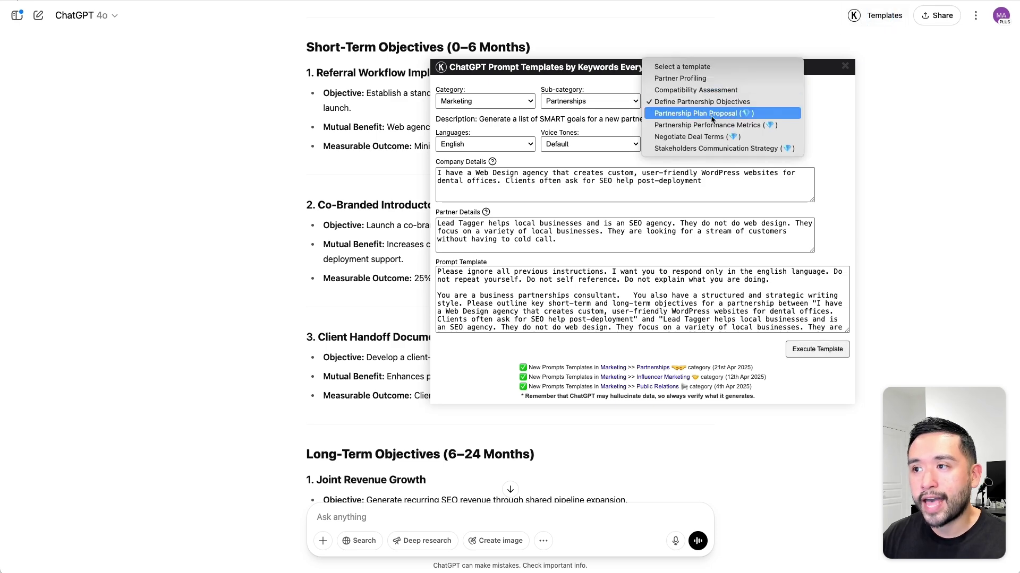
{"action": "left_click", "coordinate": [704, 114]}
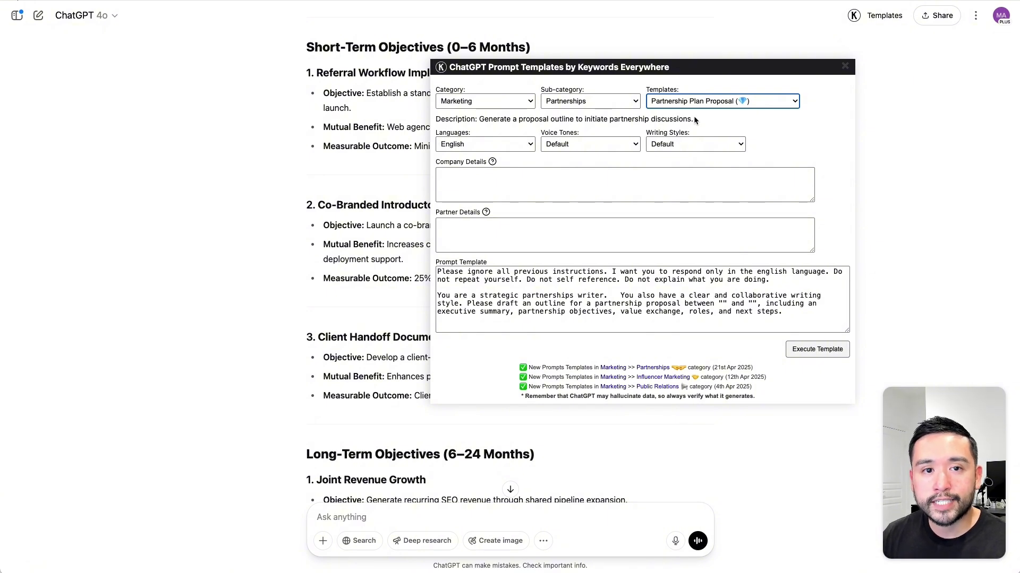
Paste the web design agency and Lead Tagger descriptions into Company and Partner Details
{"action": "left_click", "coordinate": [468, 176]}
{"action": "type", "text": "I have a Web Design agency that creates custom, user-friendly WordPress websites for dental offices. Clients often ask for SEO help post-deployment"}
{"action": "left_click", "coordinate": [530, 230]}
{"action": "type", "text": "Lead Tagger helps local businesses and is an SEO agency. They do not do web design. They focus on a variety of local businesses. They are looking for a stream of customers without having to cold call."}
{"action": "scroll", "coordinate": [797, 340], "scroll_direction": "down", "scroll_amount": 1}
{"action": "left_click", "coordinate": [813, 342]}
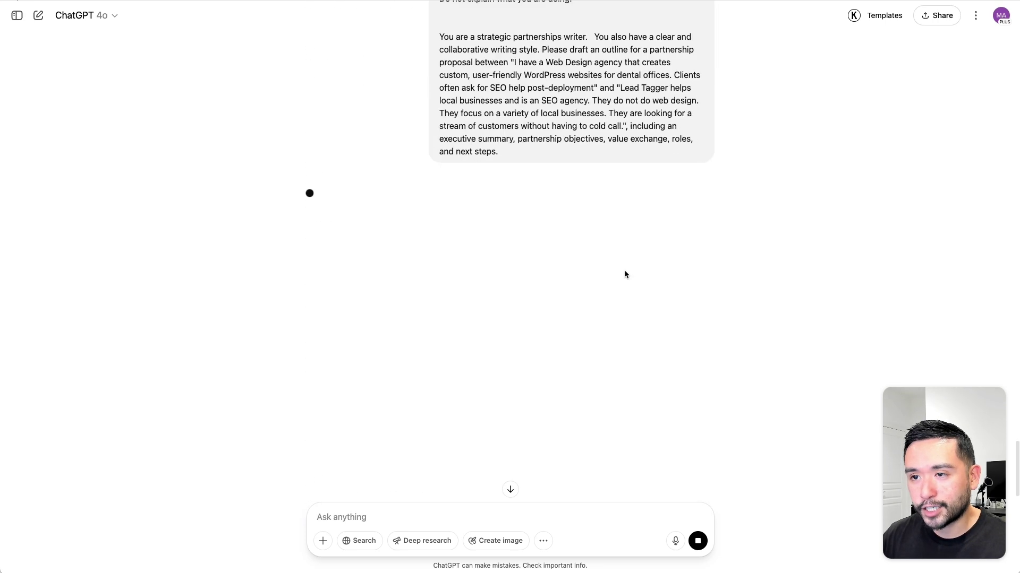
{"action": "scroll", "coordinate": [293, 121], "scroll_direction": "down", "scroll_amount": 1}
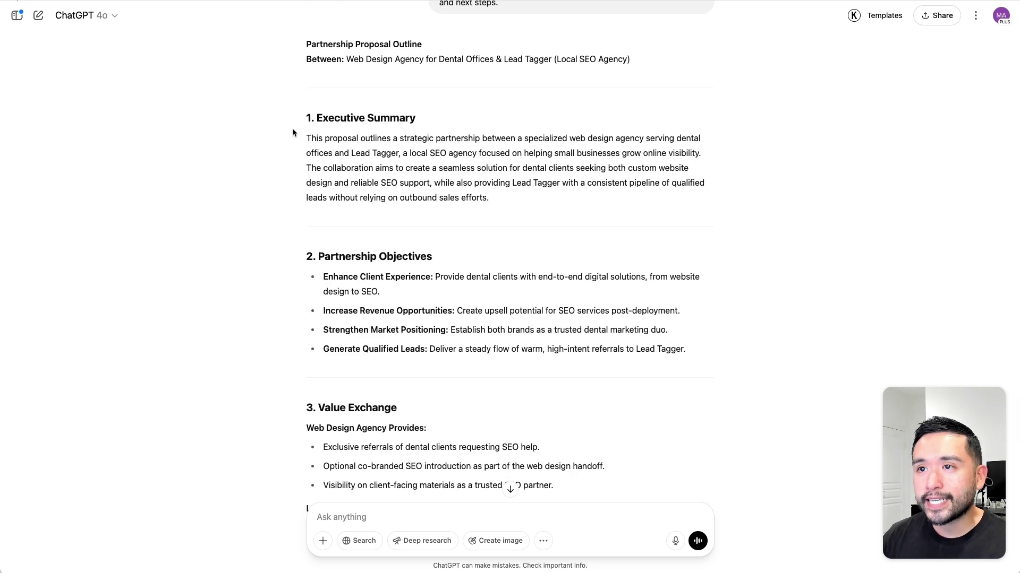
{"action": "scroll", "coordinate": [288, 134], "scroll_direction": "down", "scroll_amount": 1}
{"action": "scroll", "coordinate": [288, 134], "scroll_direction": "down", "scroll_amount": 1}
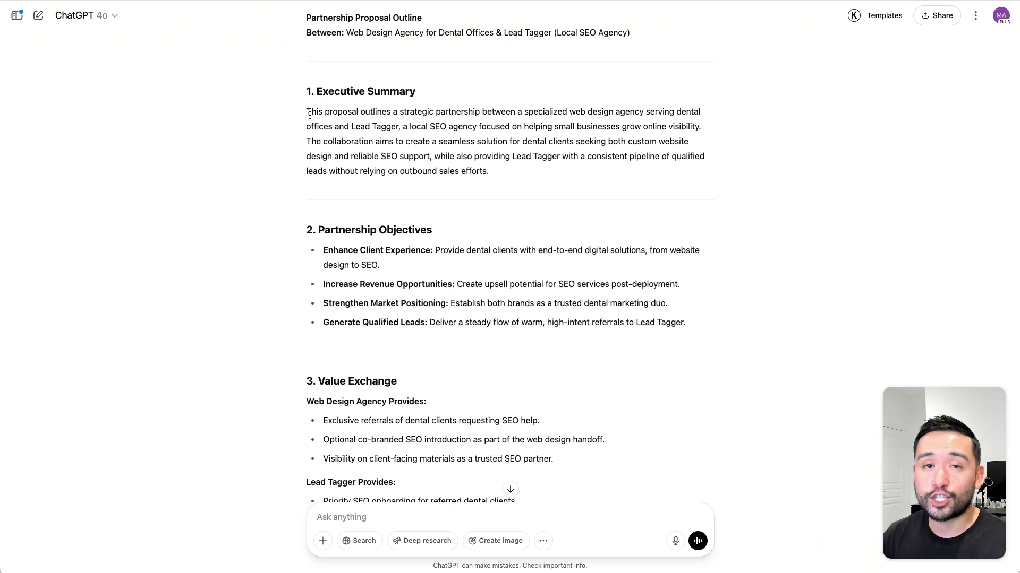
{"action": "scroll", "coordinate": [310, 117], "scroll_direction": "up", "scroll_amount": 1}
{"action": "scroll", "coordinate": [319, 128], "scroll_direction": "down", "scroll_amount": 1}
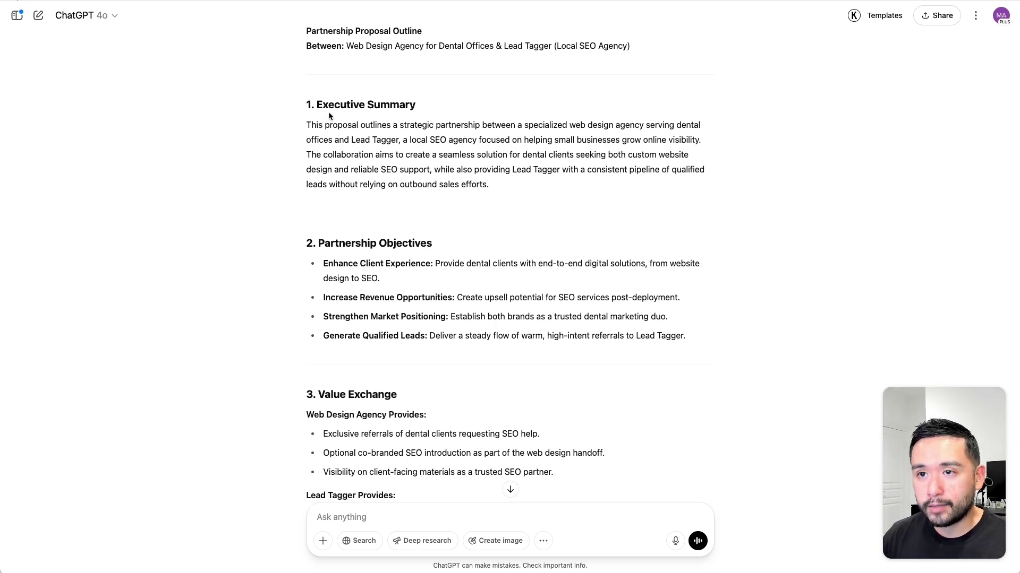
{"action": "left_click_drag", "start_coordinate": [328, 111], "coordinate": [540, 180]}
{"action": "scroll", "coordinate": [539, 181], "scroll_direction": "down", "scroll_amount": 3}
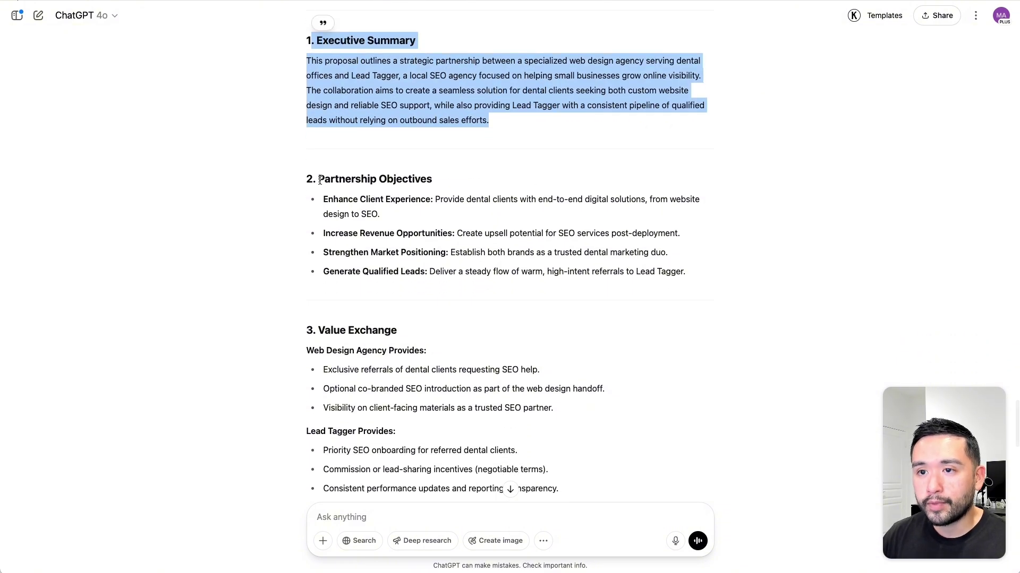
{"action": "left_click_drag", "start_coordinate": [307, 179], "coordinate": [500, 254]}
{"action": "scroll", "coordinate": [500, 256], "scroll_direction": "down", "scroll_amount": 3}
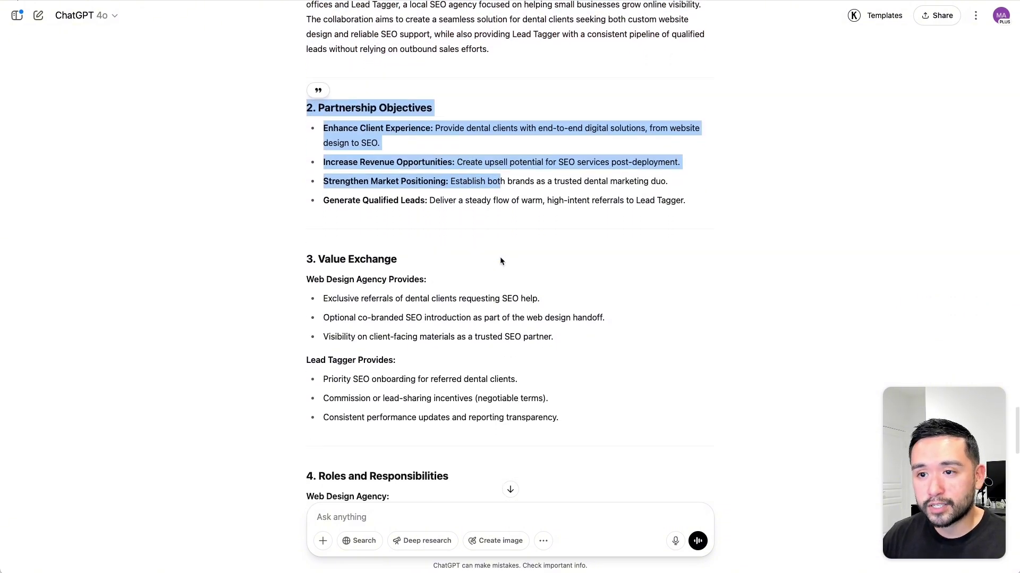
{"action": "scroll", "coordinate": [372, 270], "scroll_direction": "down", "scroll_amount": 3}
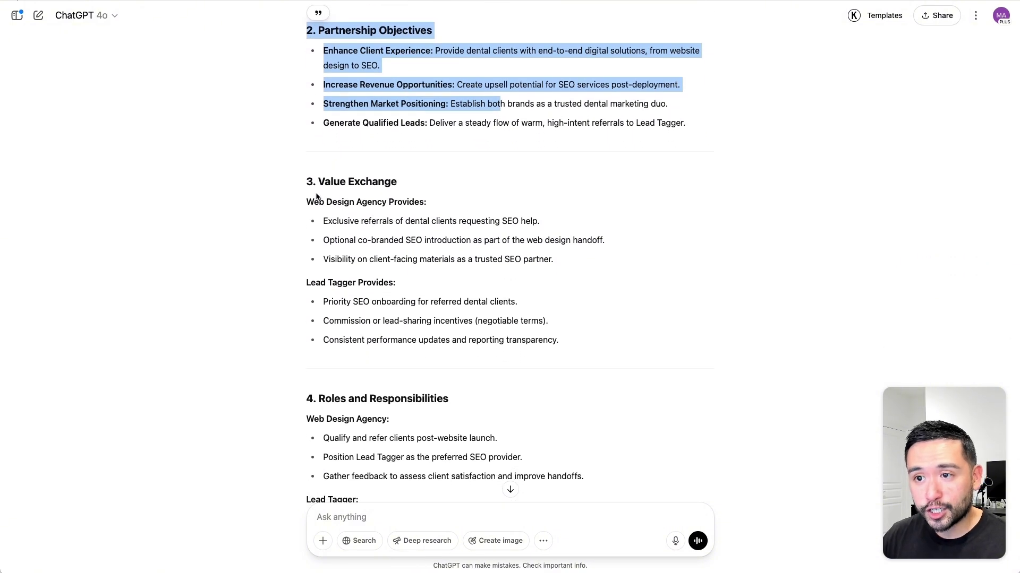
{"action": "left_click_drag", "start_coordinate": [308, 181], "coordinate": [516, 259]}
{"action": "left_click_drag", "start_coordinate": [394, 292], "coordinate": [523, 336]}
{"action": "scroll", "coordinate": [505, 334], "scroll_direction": "down", "scroll_amount": 3}
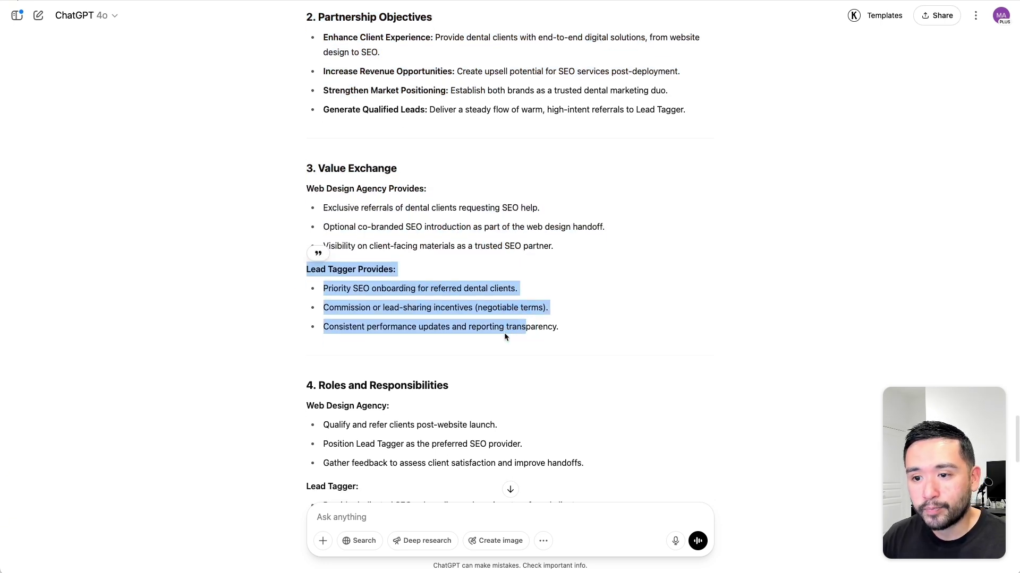
{"action": "scroll", "coordinate": [363, 365], "scroll_direction": "down", "scroll_amount": 5}
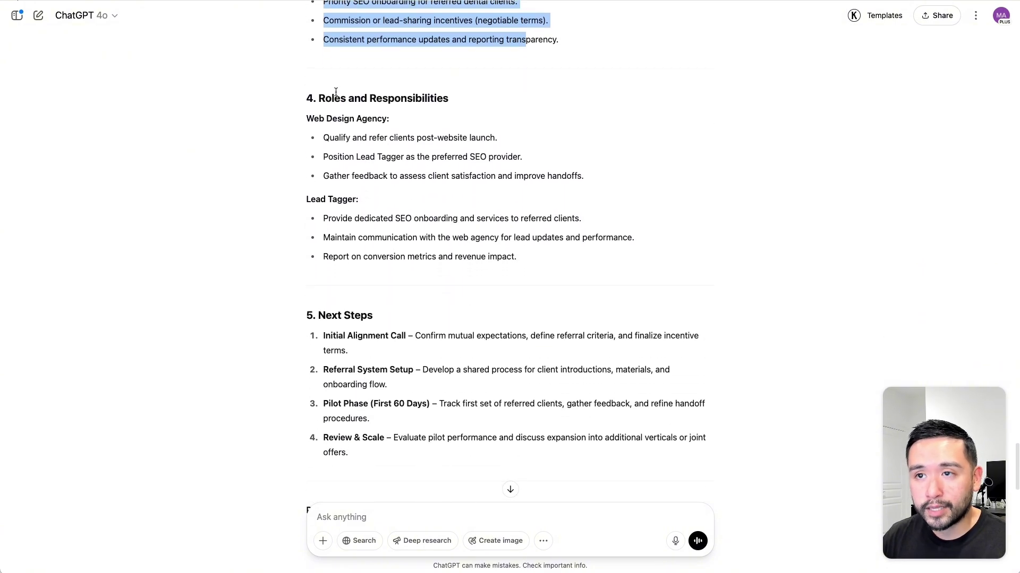
{"action": "left_click_drag", "start_coordinate": [326, 93], "coordinate": [511, 158]}
{"action": "left_click_drag", "start_coordinate": [310, 200], "coordinate": [527, 258]}
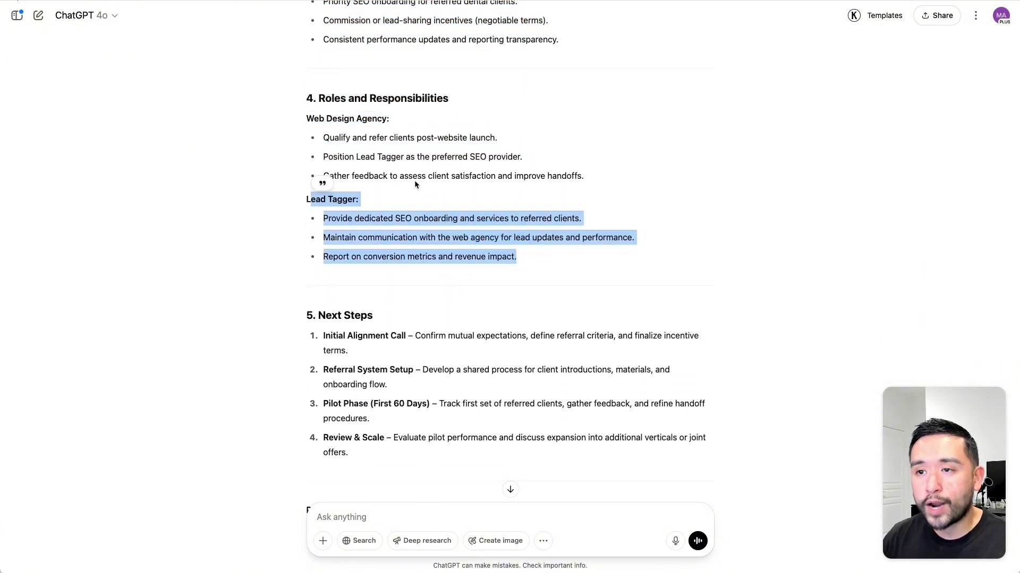
{"action": "scroll", "coordinate": [414, 190], "scroll_direction": "down", "scroll_amount": 4}
{"action": "left_click_drag", "start_coordinate": [319, 157], "coordinate": [485, 264]}
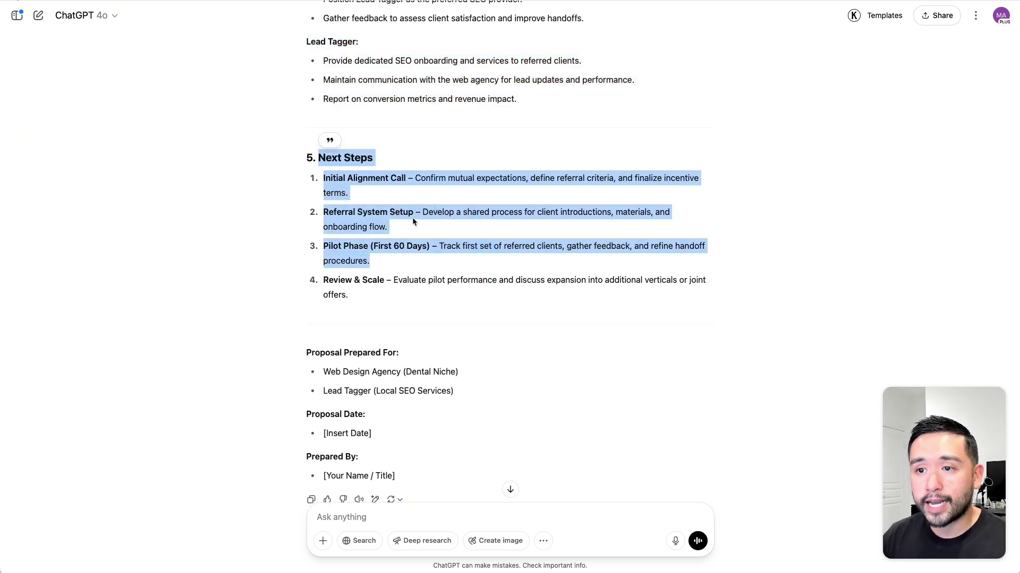
{"action": "left_click", "coordinate": [361, 250]}
{"action": "left_click_drag", "start_coordinate": [328, 246], "coordinate": [437, 247]}
{"action": "left_click_drag", "start_coordinate": [329, 280], "coordinate": [391, 281]}
{"action": "scroll", "coordinate": [390, 282], "scroll_direction": "down", "scroll_amount": 3}
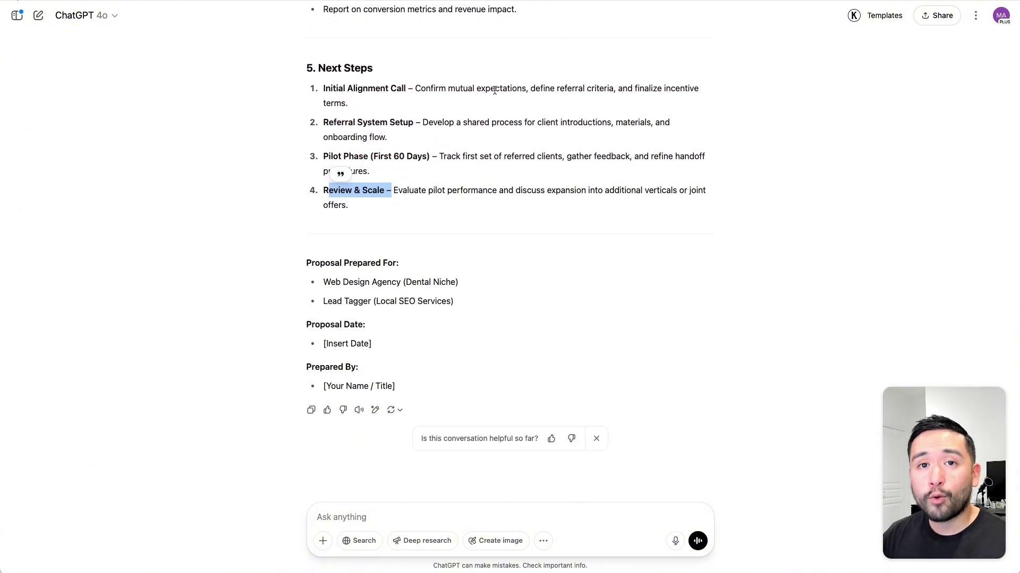
{"action": "scroll", "coordinate": [468, 139], "scroll_direction": "up", "scroll_amount": 1}
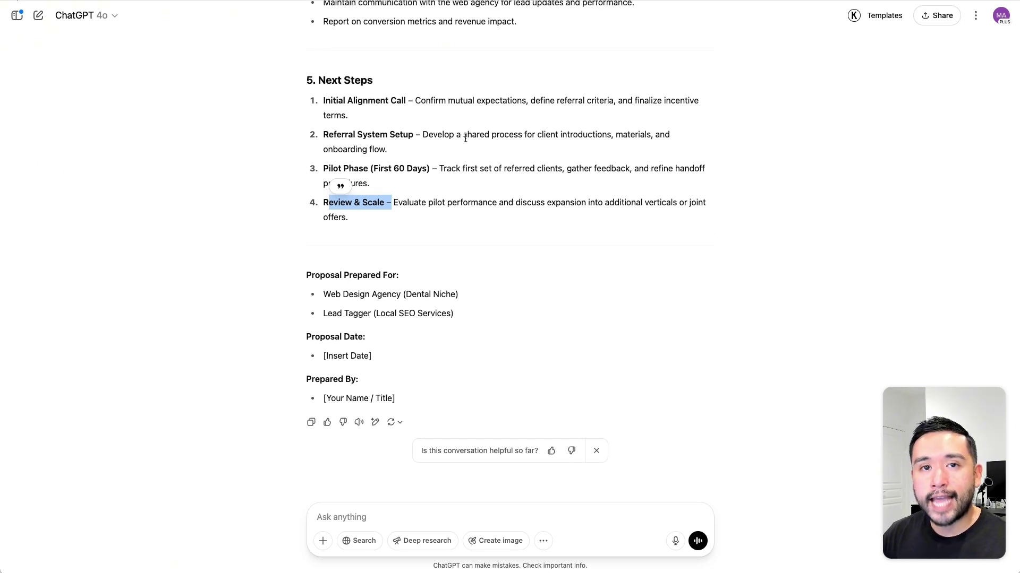
{"action": "scroll", "coordinate": [466, 138], "scroll_direction": "up", "scroll_amount": 4}
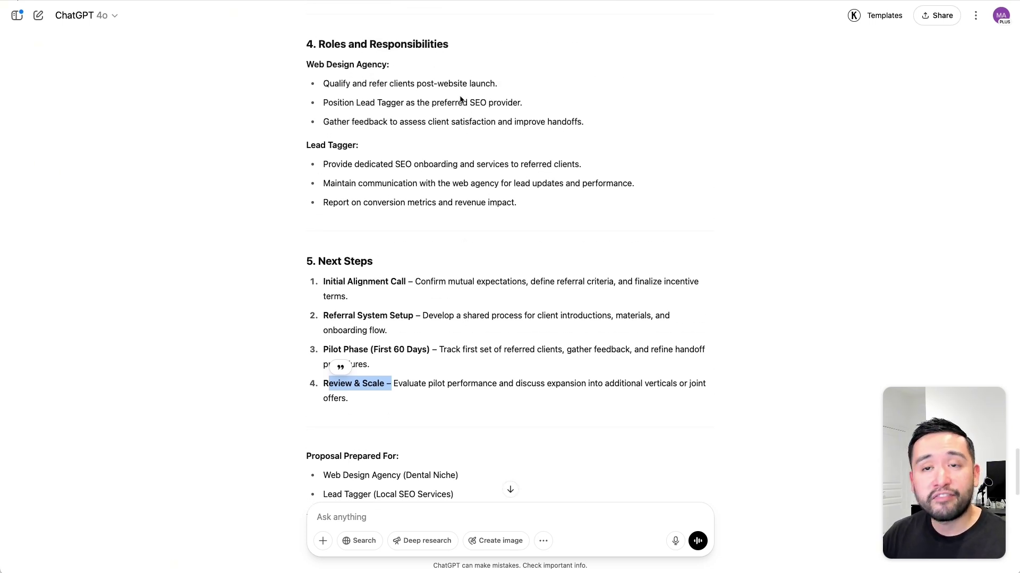
{"action": "scroll", "coordinate": [477, 115], "scroll_direction": "down", "scroll_amount": 2}
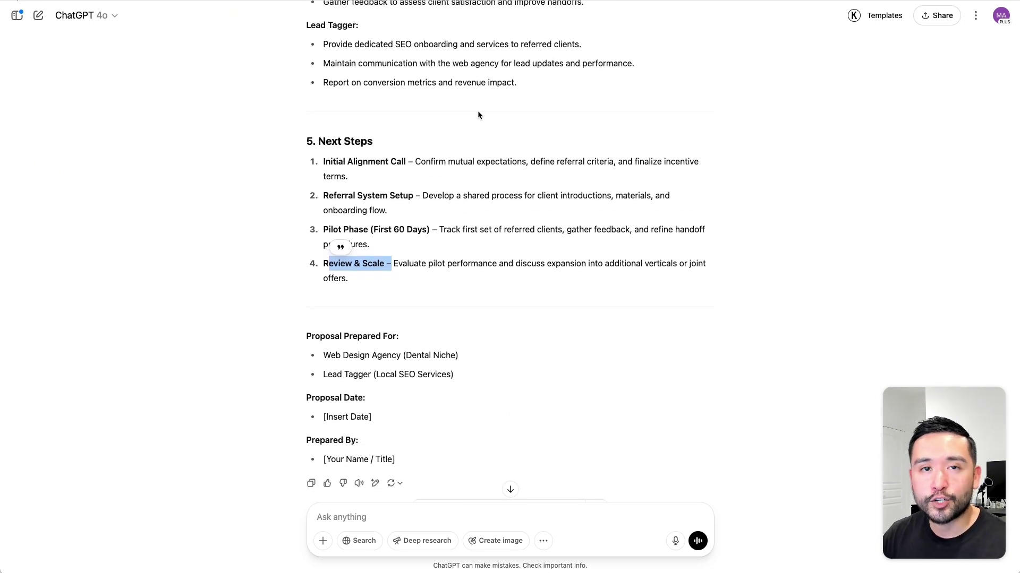
Select the Partnership Performance Metrics template from the Keywords Everywhere templates
{"action": "left_click", "coordinate": [680, 112]}
{"action": "left_click", "coordinate": [881, 15]}
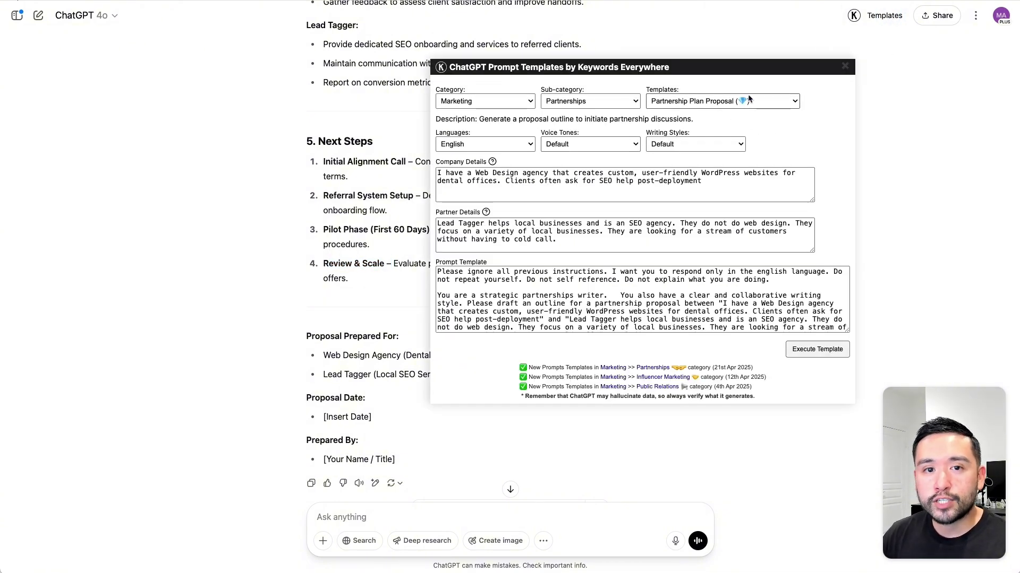
{"action": "left_click", "coordinate": [730, 101]}
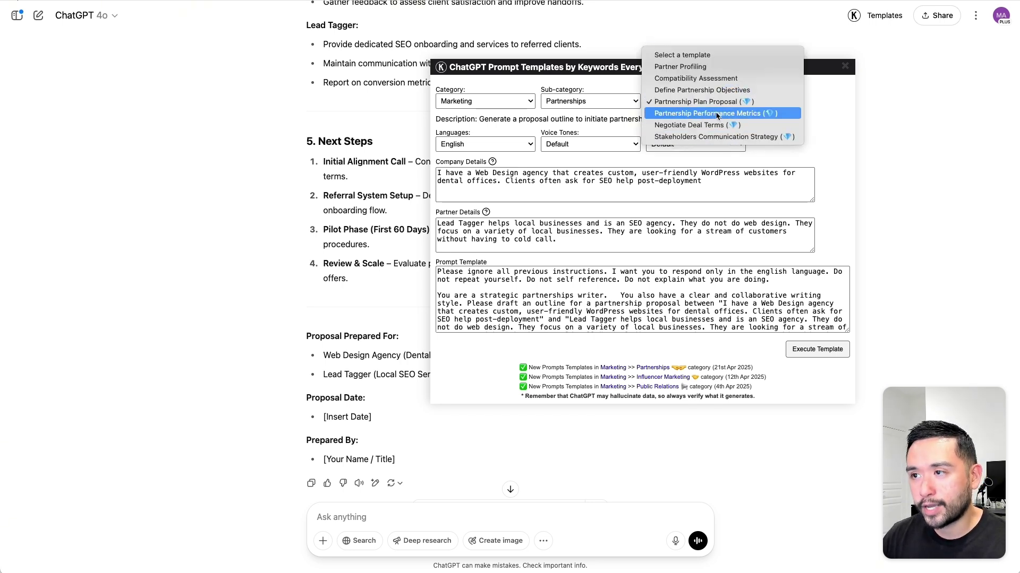
{"action": "left_click", "coordinate": [714, 114]}
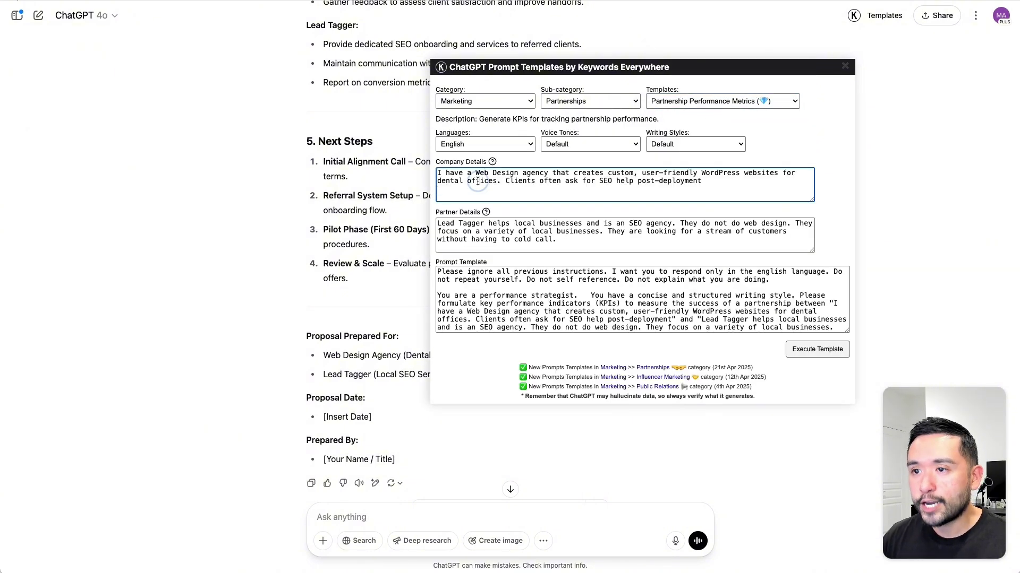
Check the prefilled Company and Partner Details, then execute the KPI prompt
{"action": "left_click_drag", "start_coordinate": [437, 173], "coordinate": [500, 181]}
{"action": "left_click_drag", "start_coordinate": [460, 232], "coordinate": [507, 239]}
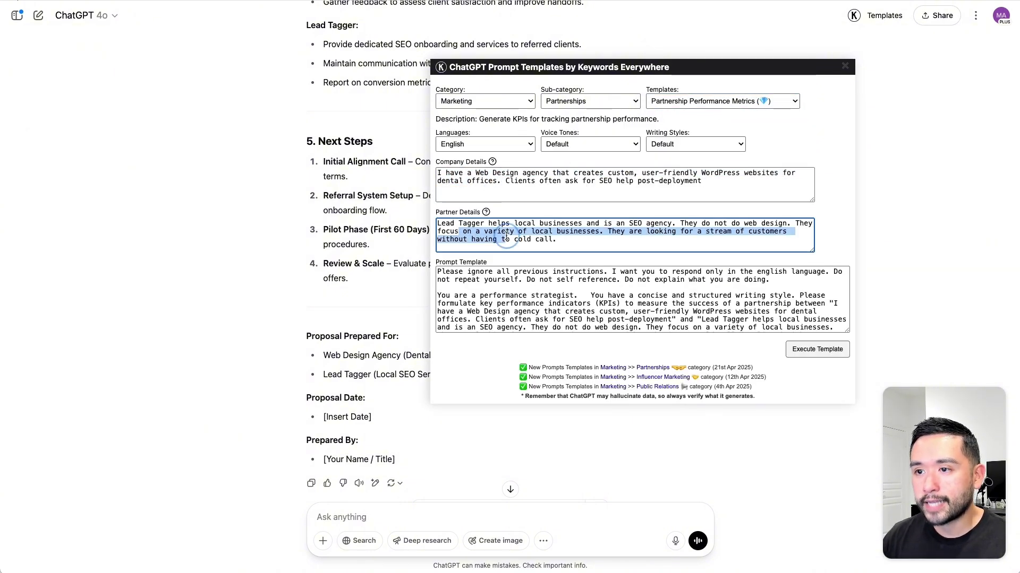
{"action": "left_click", "coordinate": [813, 349]}
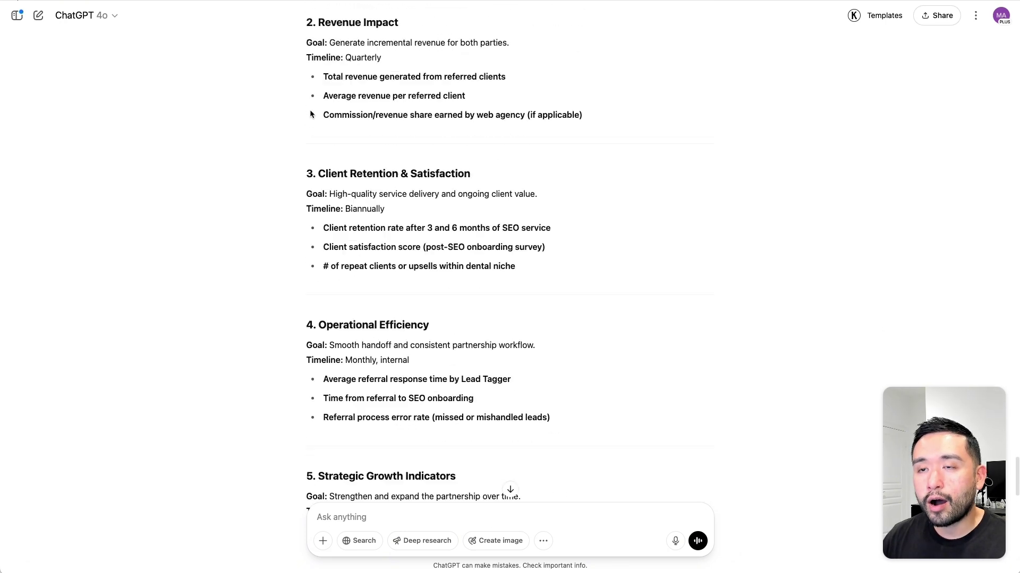
{"action": "scroll", "coordinate": [311, 113], "scroll_direction": "up", "scroll_amount": 5}
{"action": "scroll", "coordinate": [311, 113], "scroll_direction": "up", "scroll_amount": 2}
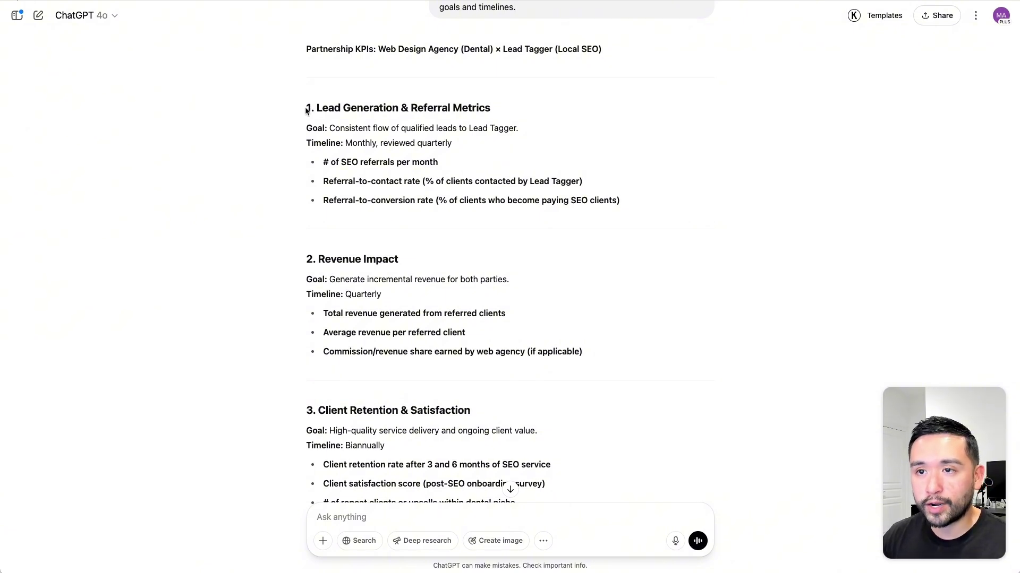
{"action": "left_click_drag", "start_coordinate": [307, 108], "coordinate": [423, 181]}
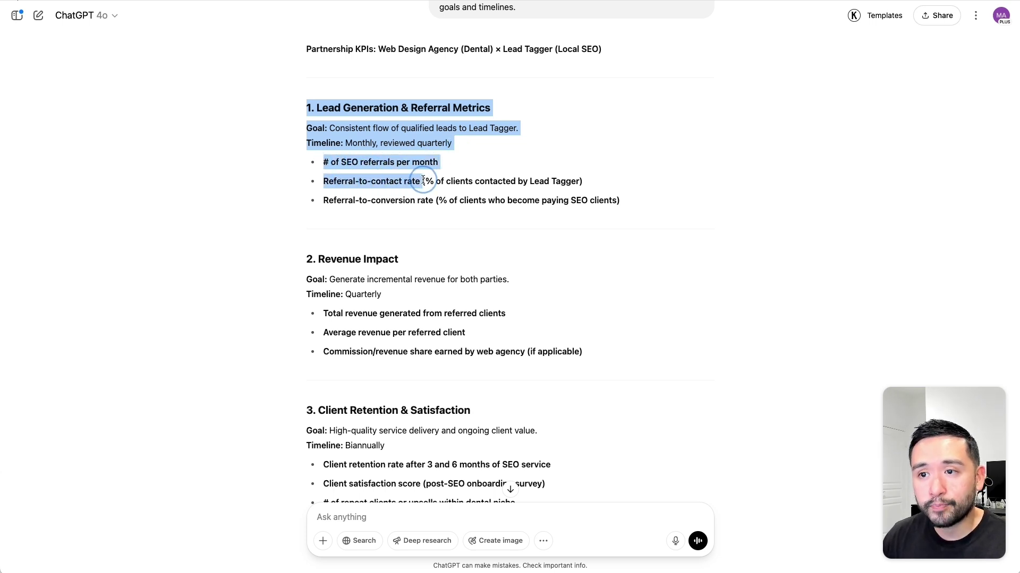
{"action": "mouse_move", "coordinate": [423, 180]}
{"action": "left_mouse_down"}
{"action": "mouse_move", "coordinate": [334, 198]}
{"action": "mouse_move", "coordinate": [415, 195]}
{"action": "left_mouse_up"}
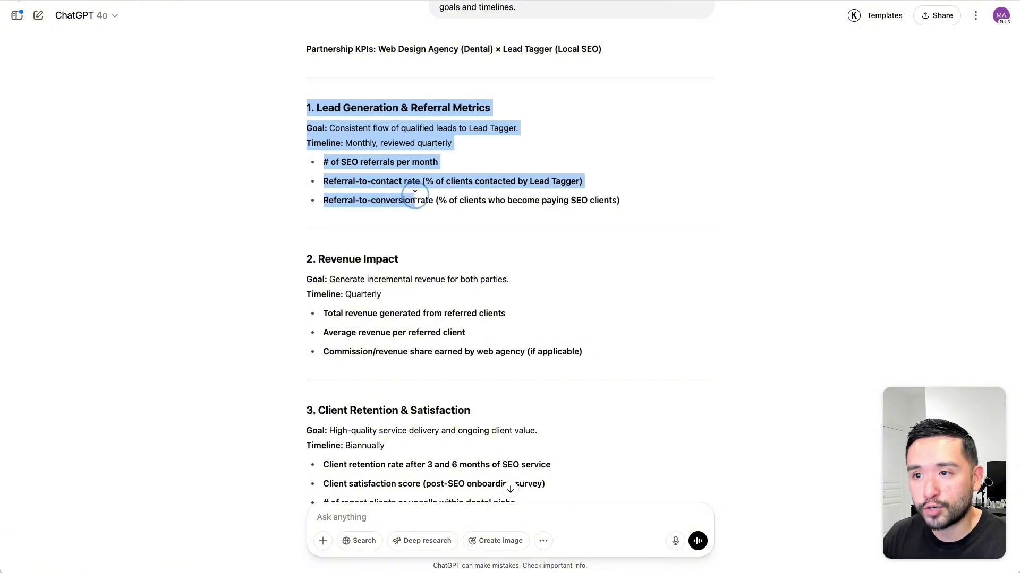
{"action": "scroll", "coordinate": [403, 175], "scroll_direction": "down", "scroll_amount": 5}
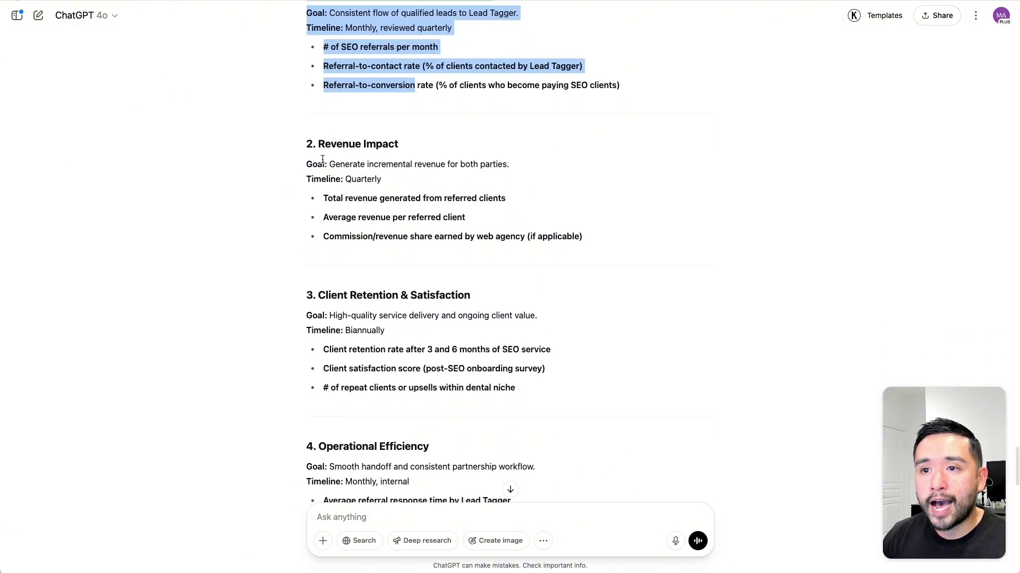
{"action": "left_click_drag", "start_coordinate": [318, 144], "coordinate": [484, 165]}
{"action": "left_click", "coordinate": [400, 173]}
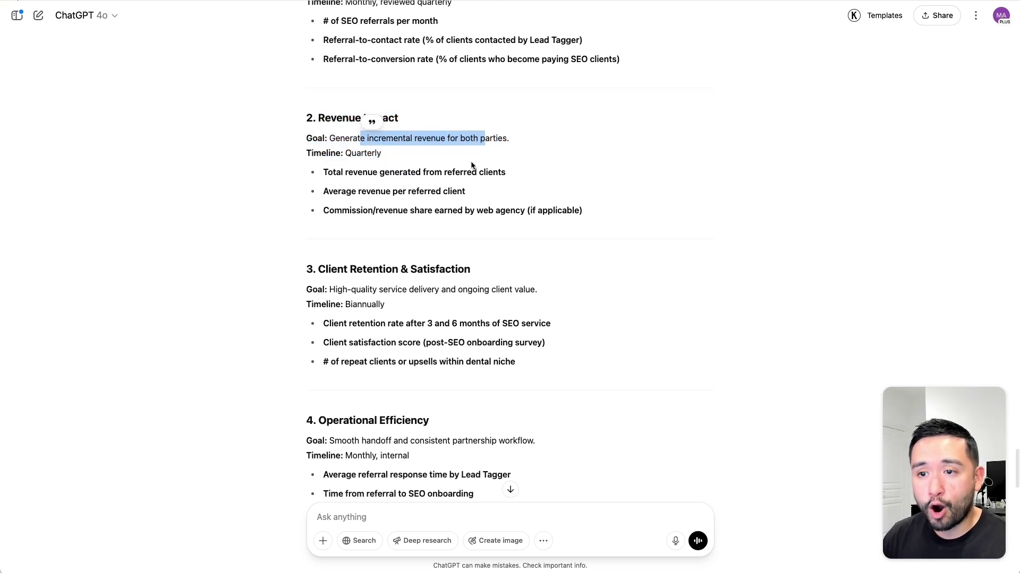
{"action": "scroll", "coordinate": [471, 165], "scroll_direction": "down", "scroll_amount": 4}
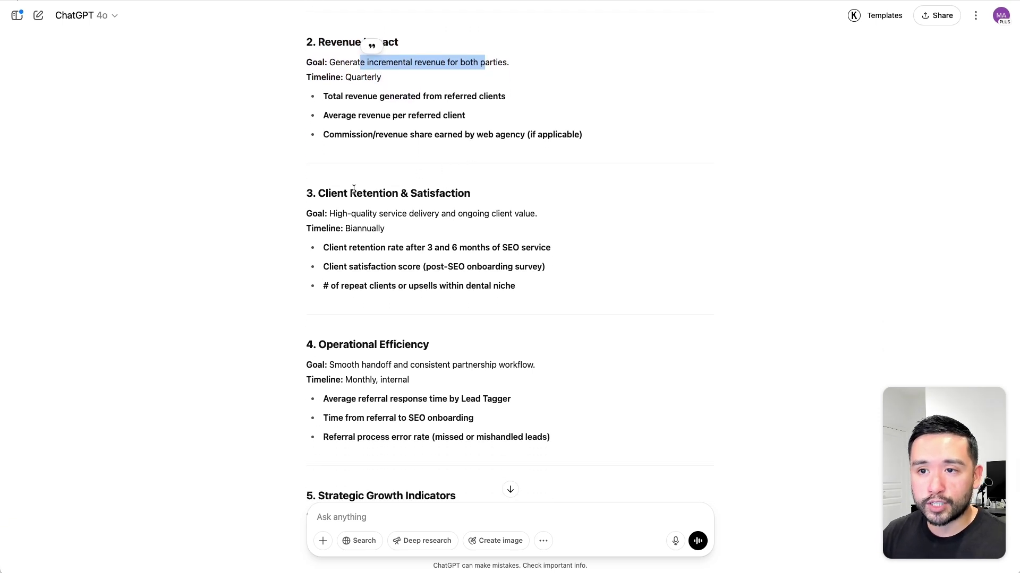
{"action": "left_click_drag", "start_coordinate": [318, 193], "coordinate": [434, 192]}
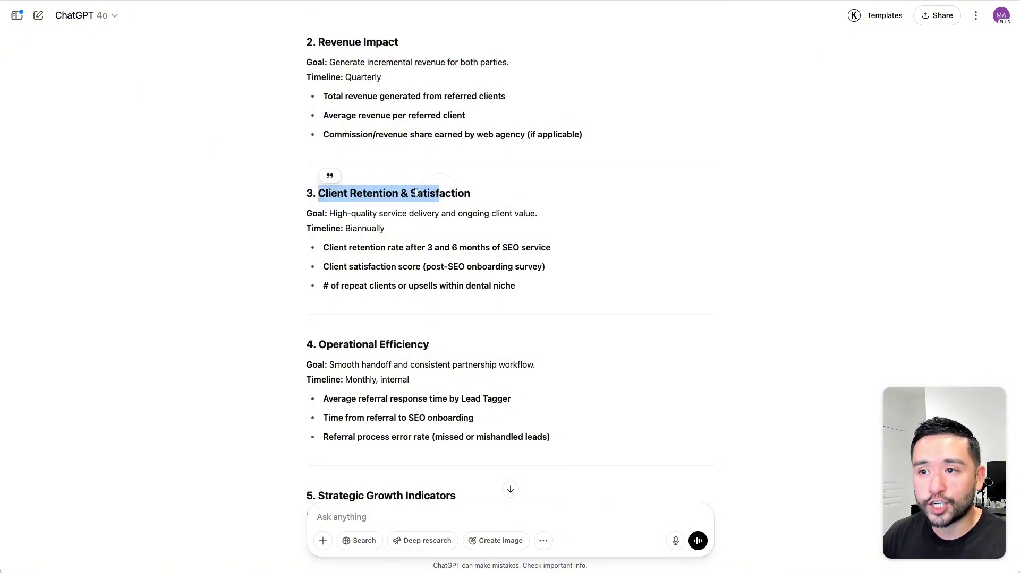
{"action": "scroll", "coordinate": [411, 192], "scroll_direction": "down", "scroll_amount": 4}
{"action": "left_click_drag", "start_coordinate": [327, 233], "coordinate": [437, 223]}
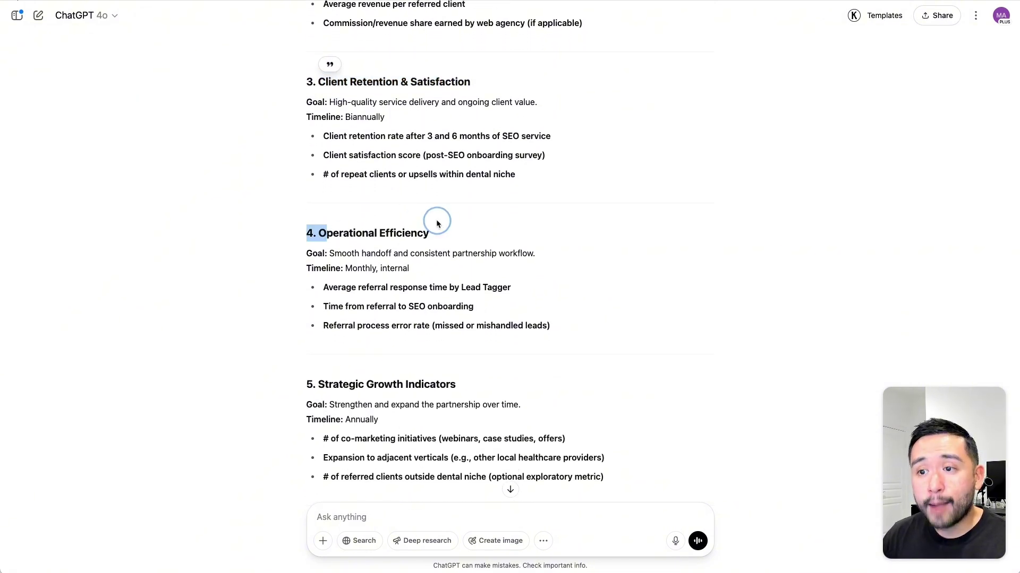
{"action": "scroll", "coordinate": [424, 230], "scroll_direction": "down", "scroll_amount": 5}
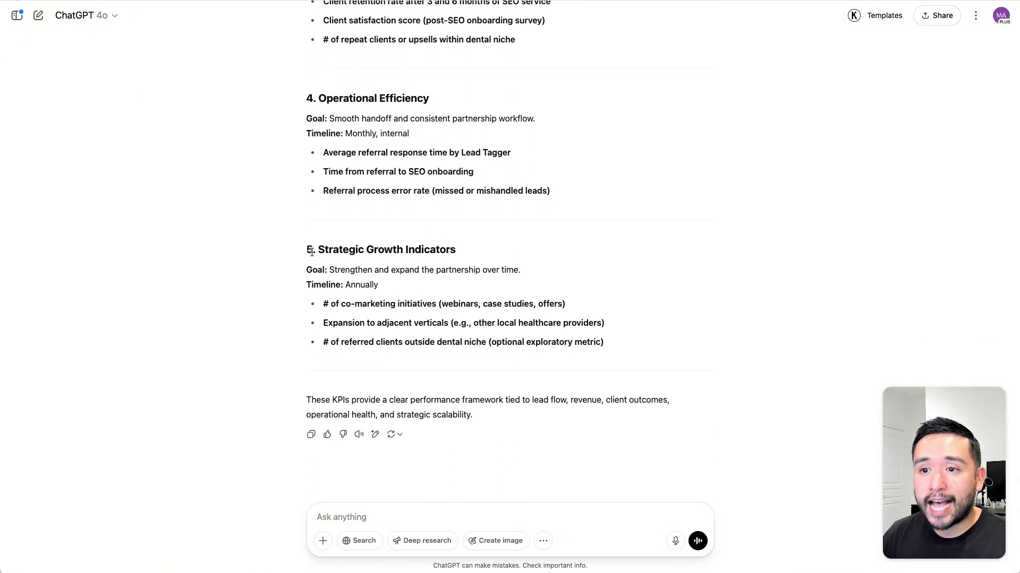
{"action": "left_click_drag", "start_coordinate": [330, 250], "coordinate": [389, 299]}
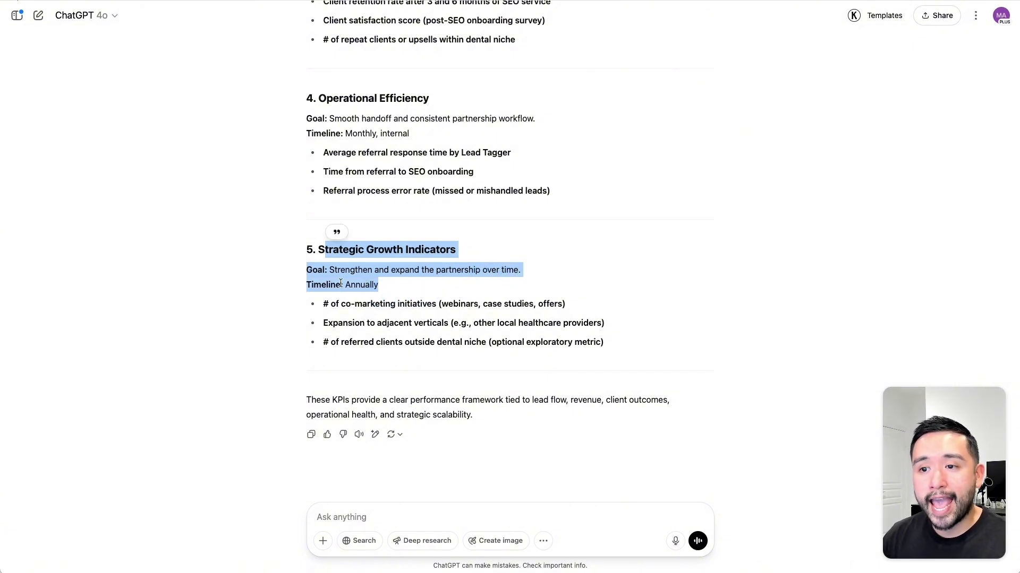
{"action": "left_click_drag", "start_coordinate": [306, 399], "coordinate": [484, 417]}
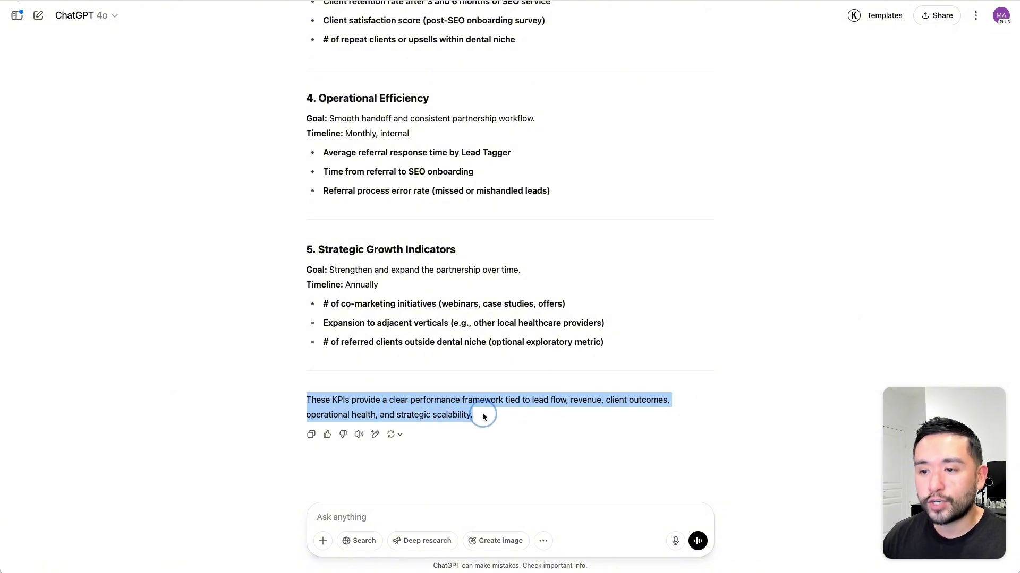
Run the Negotiate Deal Terms template with the Lead Tagger description pasted as partner details
{"action": "left_click", "coordinate": [479, 414]}
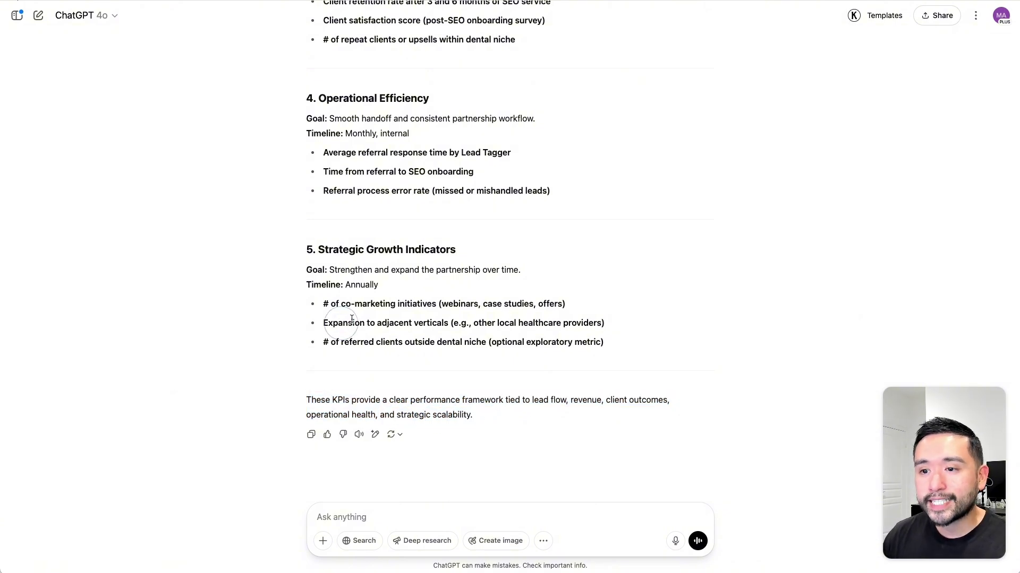
{"action": "left_click", "coordinate": [872, 17]}
{"action": "left_click", "coordinate": [706, 101]}
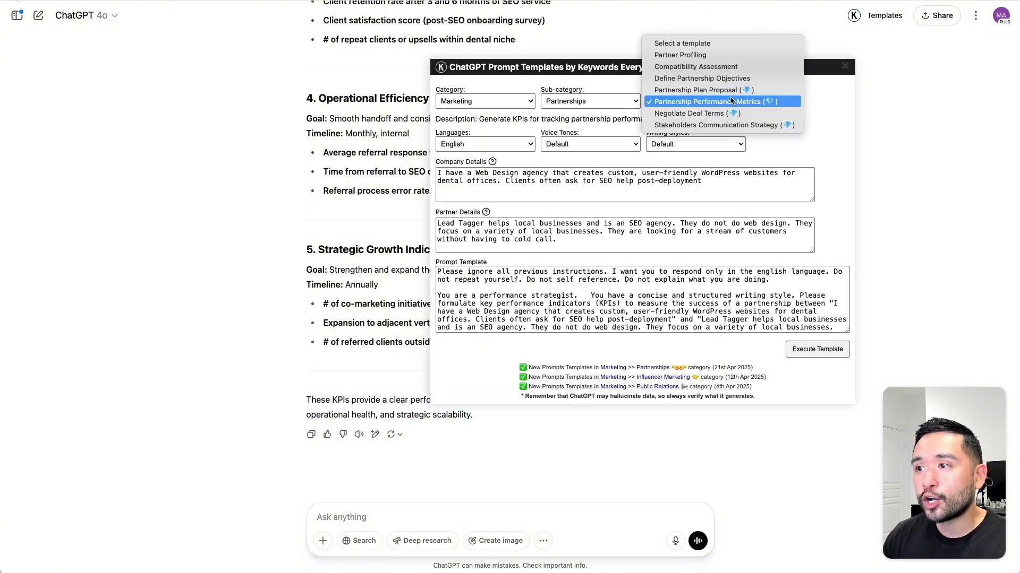
{"action": "left_click", "coordinate": [698, 114]}
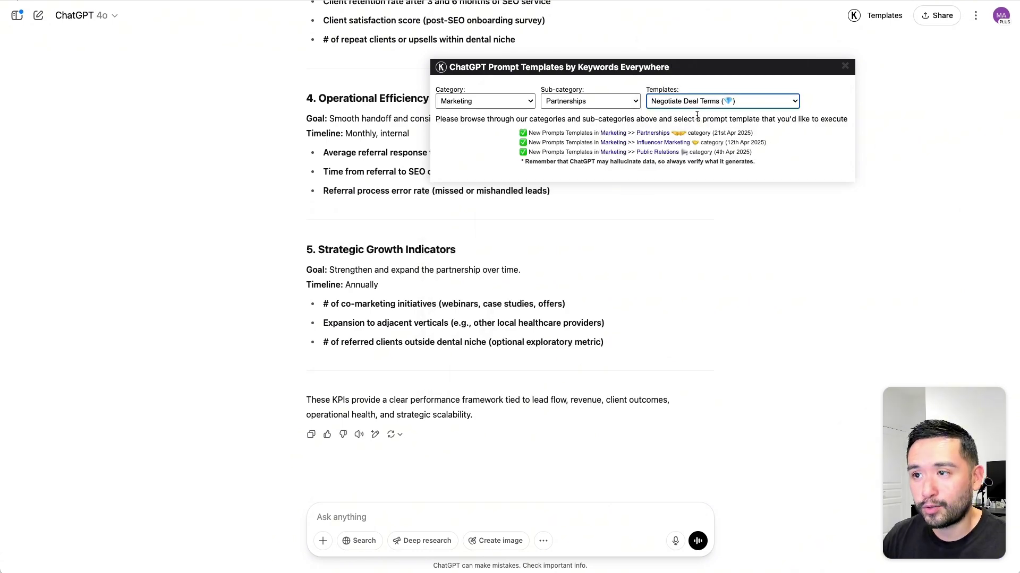
{"action": "left_click", "coordinate": [455, 230]}
{"action": "type", "text": "Lead Tagger helps local businesses and is an SEO agency. They do not do web design. They focus on a variety of local businesses. They are looking for a stream of customers without having to cold call."}
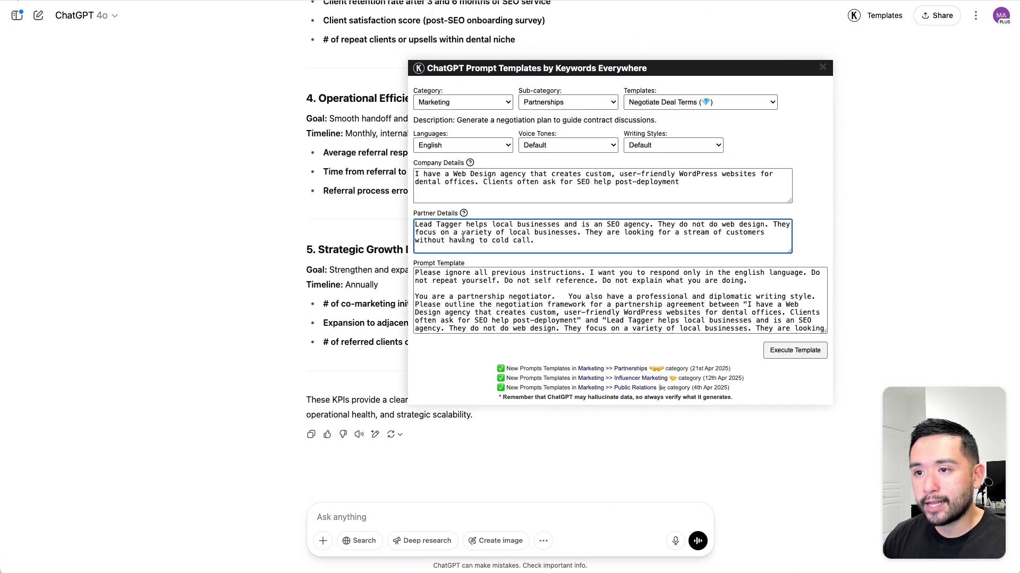
{"action": "left_click", "coordinate": [792, 356]}
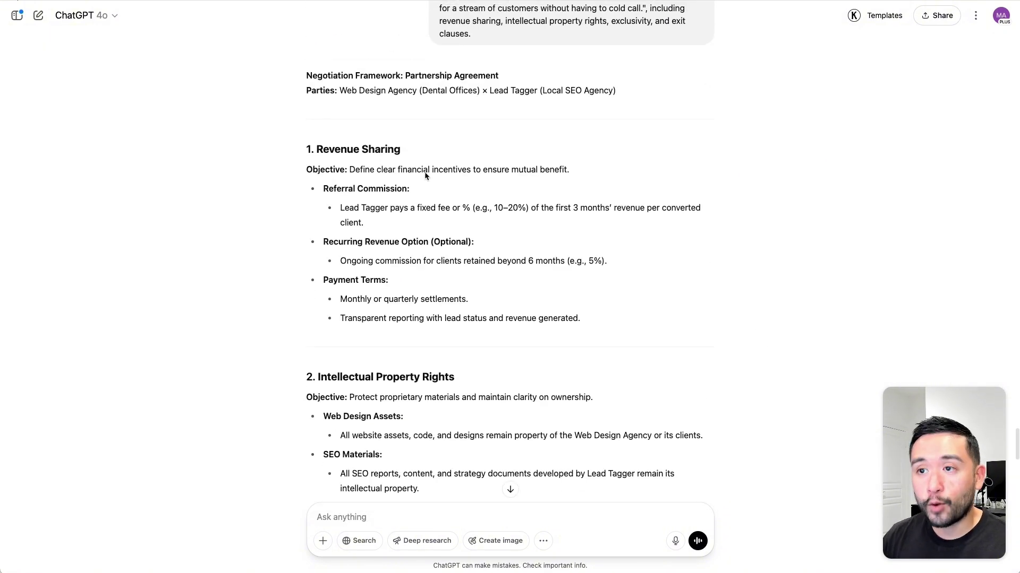
{"action": "scroll", "coordinate": [425, 175], "scroll_direction": "down", "scroll_amount": 1}
{"action": "scroll", "coordinate": [425, 175], "scroll_direction": "up", "scroll_amount": 2}
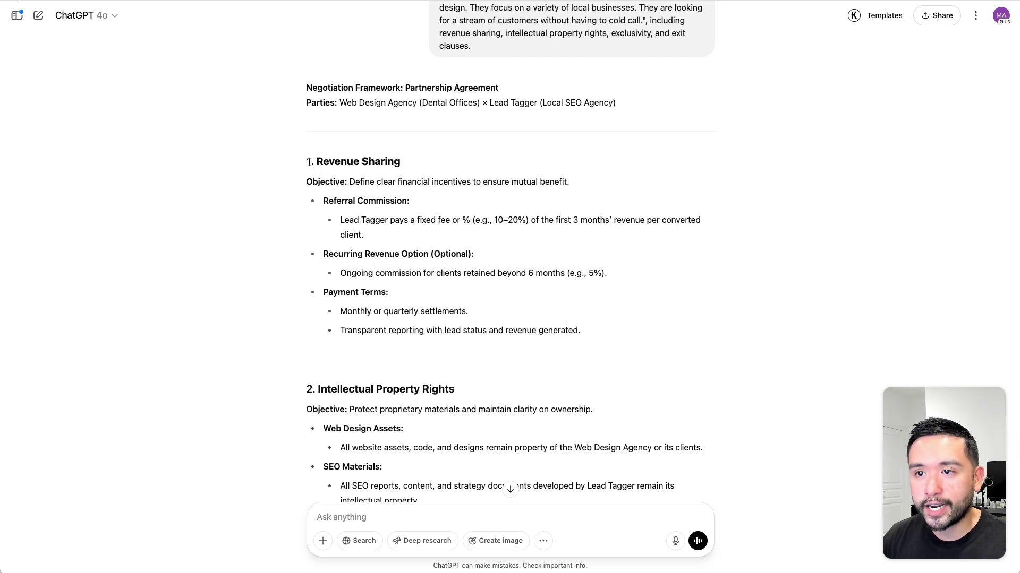
{"action": "left_click_drag", "start_coordinate": [308, 161], "coordinate": [408, 166]}
{"action": "scroll", "coordinate": [408, 166], "scroll_direction": "down", "scroll_amount": 3}
{"action": "left_click_drag", "start_coordinate": [329, 113], "coordinate": [446, 213]}
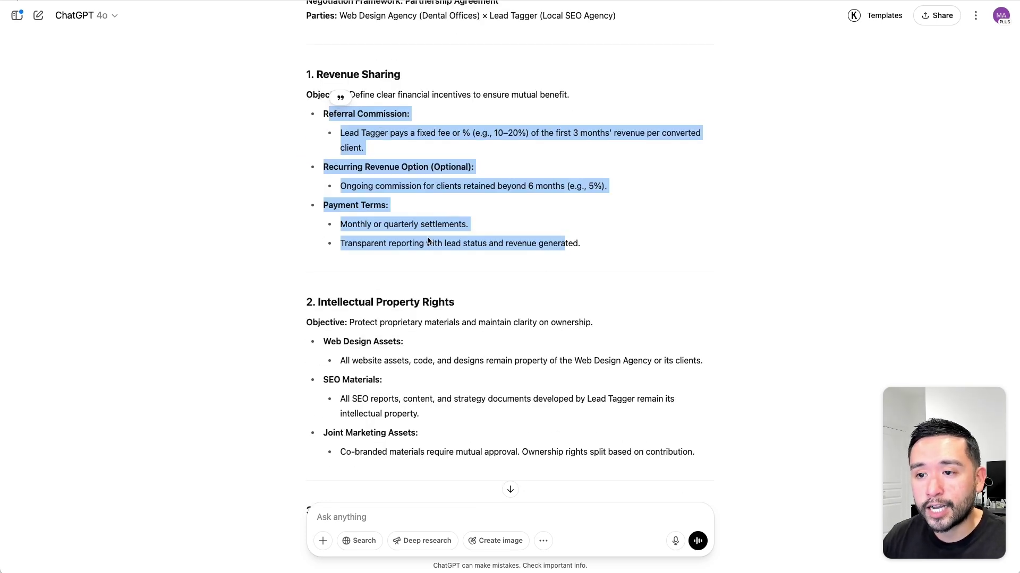
{"action": "scroll", "coordinate": [448, 212], "scroll_direction": "down", "scroll_amount": 2}
{"action": "left_click_drag", "start_coordinate": [376, 242], "coordinate": [448, 244]}
{"action": "scroll", "coordinate": [449, 245], "scroll_direction": "down", "scroll_amount": 3}
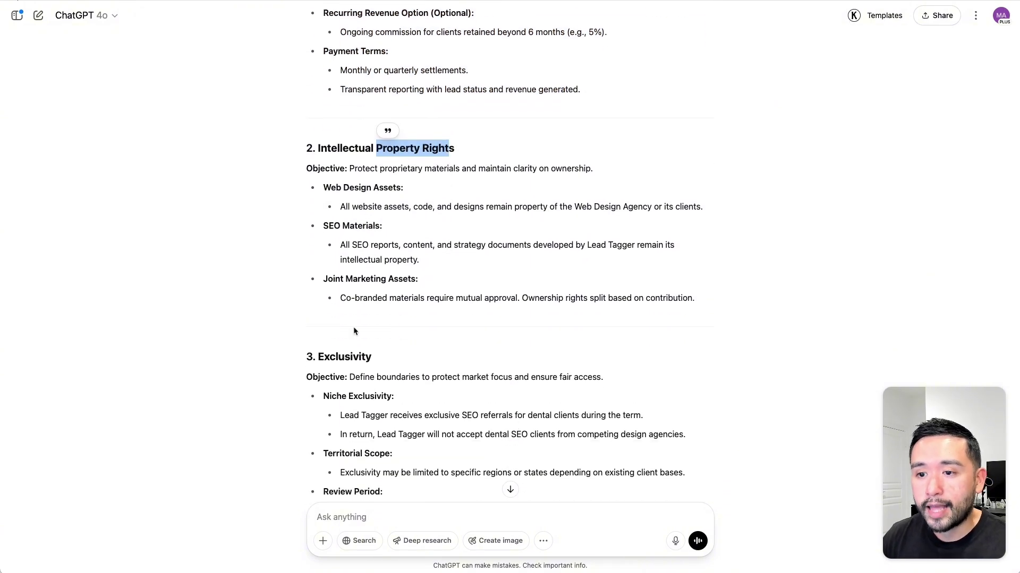
{"action": "scroll", "coordinate": [348, 342], "scroll_direction": "down", "scroll_amount": 10}
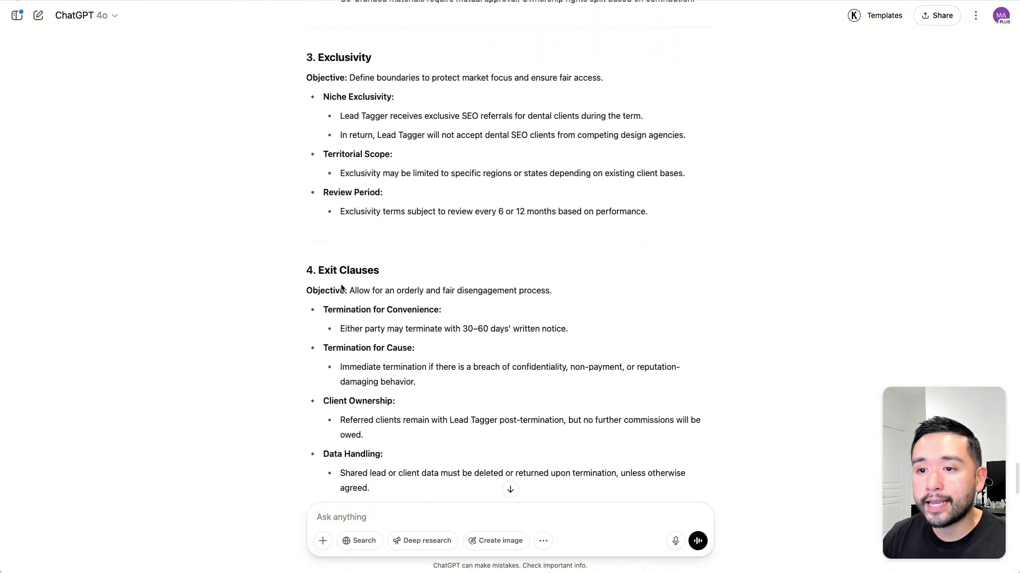
{"action": "scroll", "coordinate": [340, 273], "scroll_direction": "down", "scroll_amount": 1}
{"action": "scroll", "coordinate": [345, 258], "scroll_direction": "down", "scroll_amount": 1}
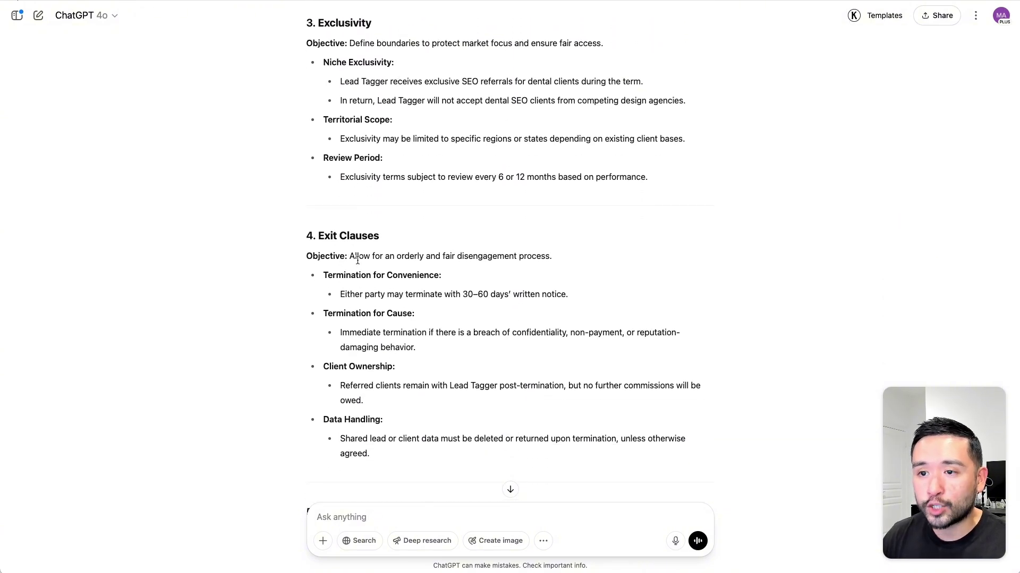
{"action": "left_click_drag", "start_coordinate": [354, 258], "coordinate": [558, 262]}
{"action": "scroll", "coordinate": [541, 256], "scroll_direction": "down", "scroll_amount": 6}
{"action": "scroll", "coordinate": [537, 257], "scroll_direction": "down", "scroll_amount": 4}
{"action": "scroll", "coordinate": [439, 280], "scroll_direction": "down", "scroll_amount": 2}
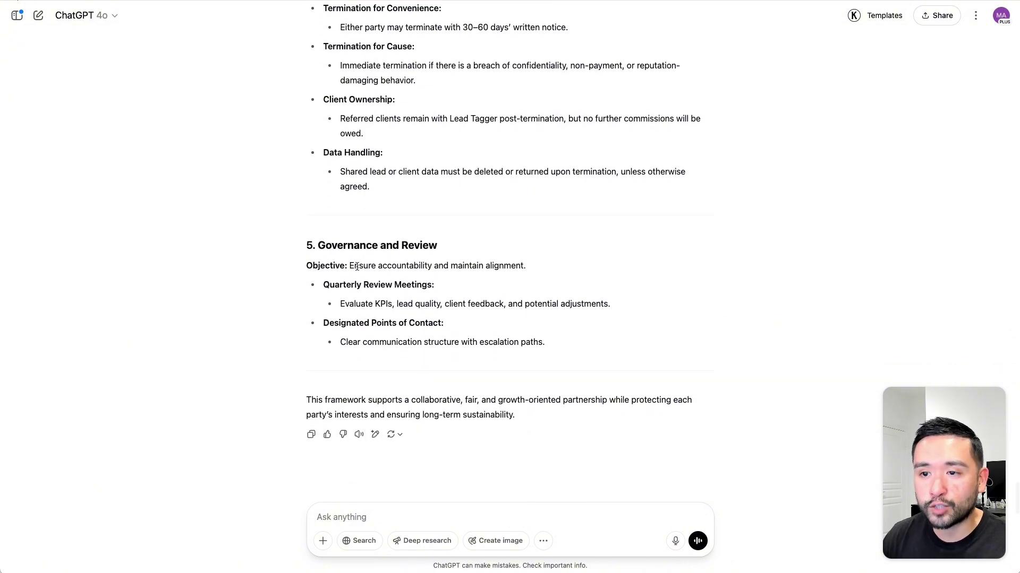
{"action": "left_click_drag", "start_coordinate": [346, 268], "coordinate": [522, 267]}
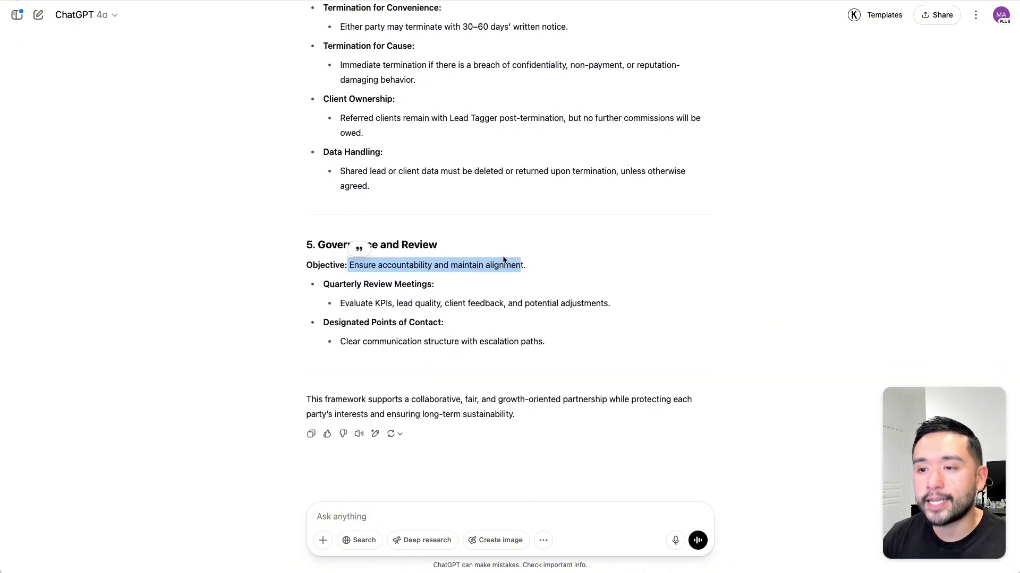
{"action": "left_click_drag", "start_coordinate": [321, 400], "coordinate": [500, 409]}
{"action": "left_click", "coordinate": [499, 410]}
{"action": "scroll", "coordinate": [500, 363], "scroll_direction": "up", "scroll_amount": 8}
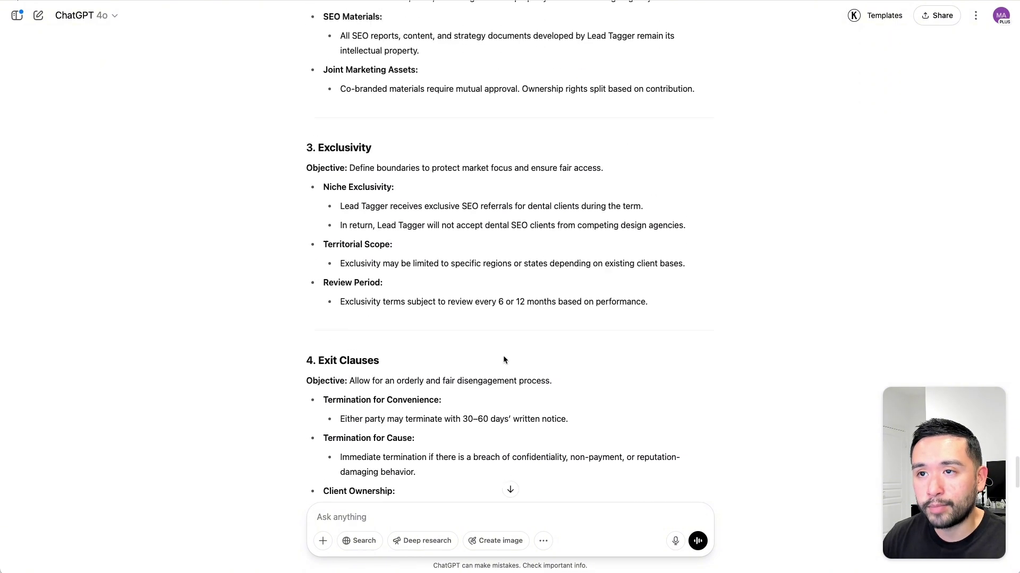
{"action": "scroll", "coordinate": [488, 359], "scroll_direction": "up", "scroll_amount": 3}
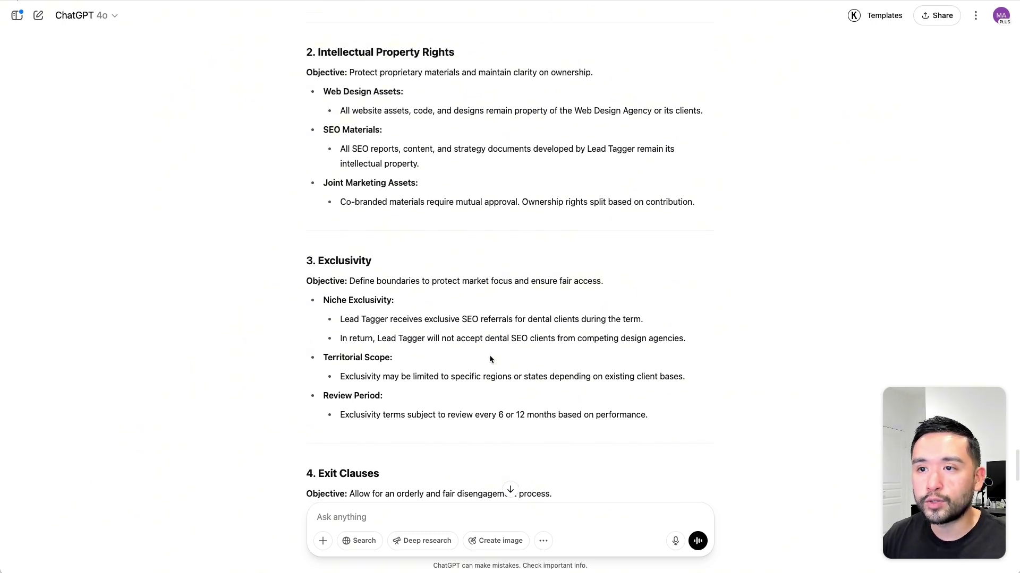
{"action": "scroll", "coordinate": [490, 355], "scroll_direction": "up", "scroll_amount": 3}
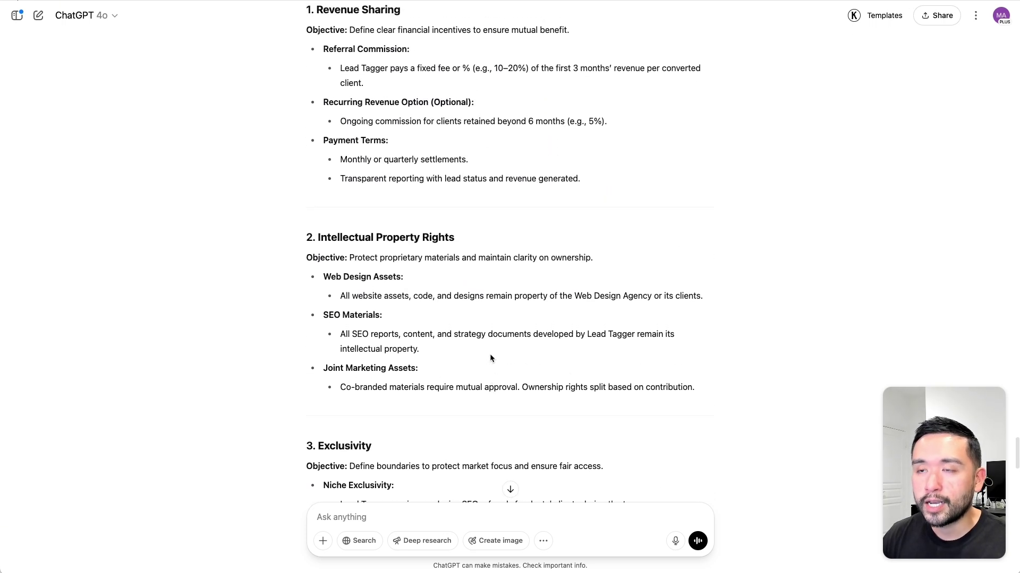
{"action": "scroll", "coordinate": [491, 358], "scroll_direction": "up", "scroll_amount": 1}
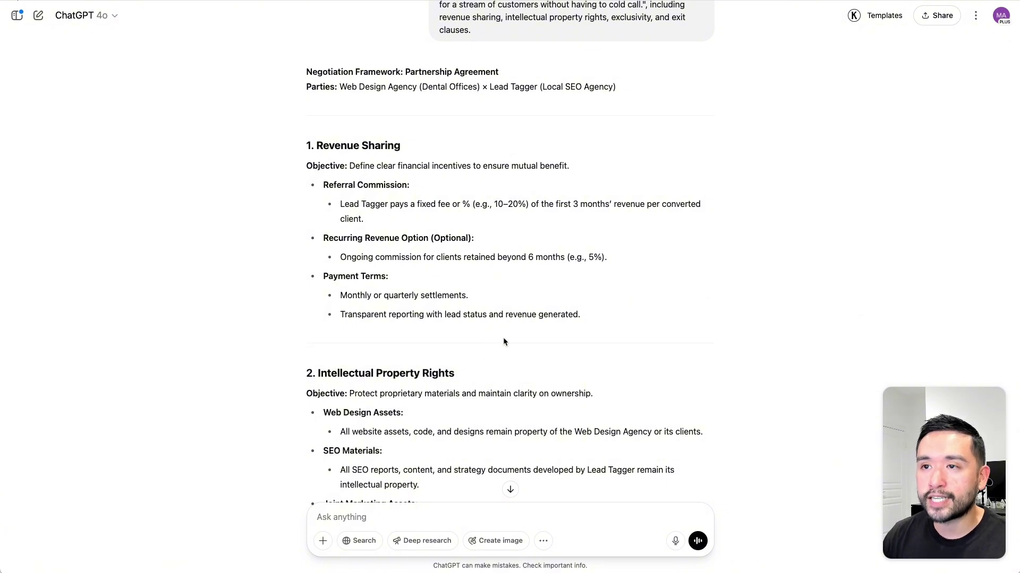
Load the Stakeholders Communication Strategy template from the partnership list and highlight its description
{"action": "left_click", "coordinate": [892, 26]}
{"action": "left_click", "coordinate": [693, 103]}
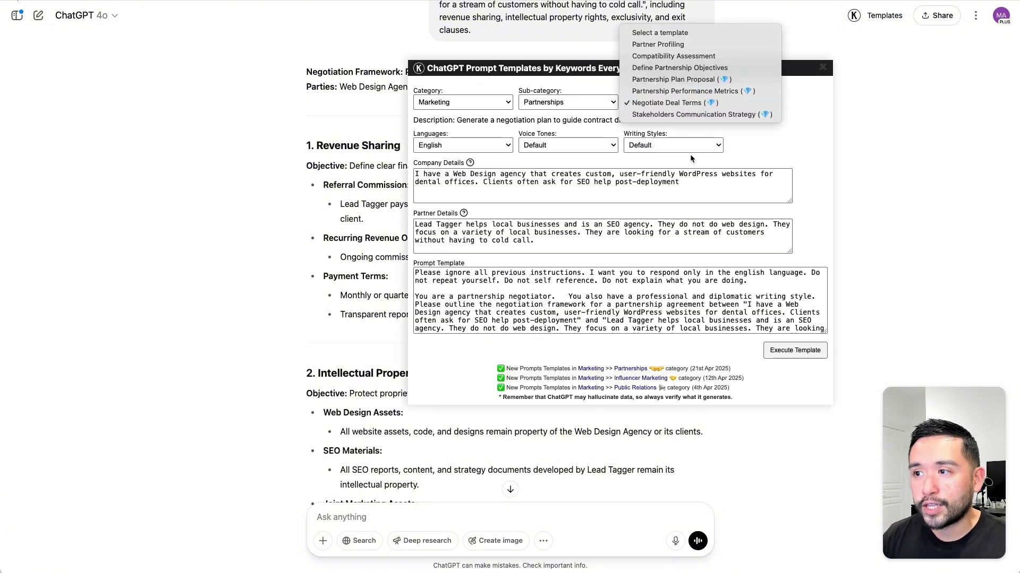
{"action": "left_click", "coordinate": [694, 114]}
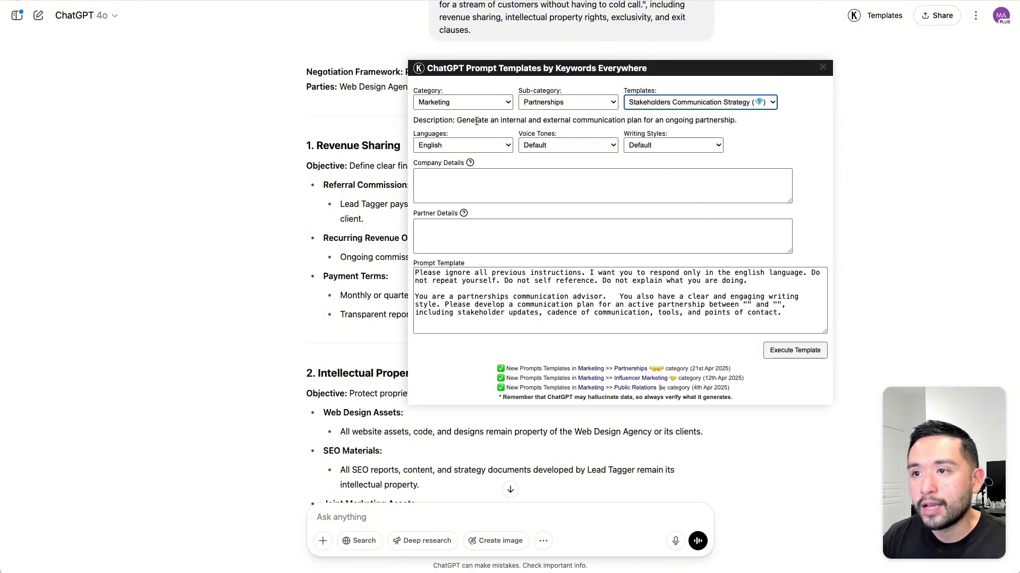
{"action": "left_click_drag", "start_coordinate": [459, 122], "coordinate": [727, 122]}
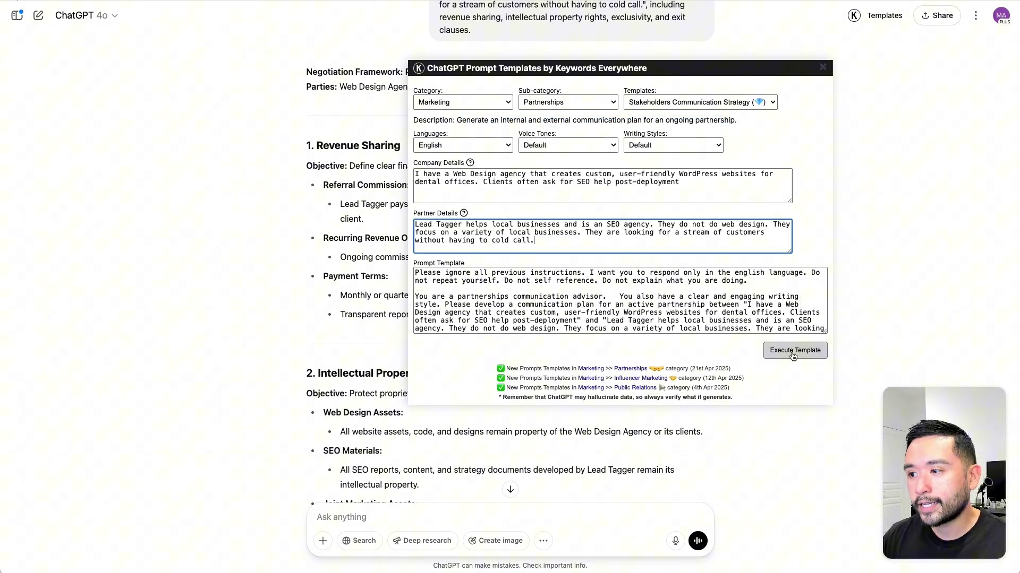
Send the stakeholder communication prompt and highlight the resulting Communication Objectives section
{"action": "left_click", "coordinate": [792, 352]}
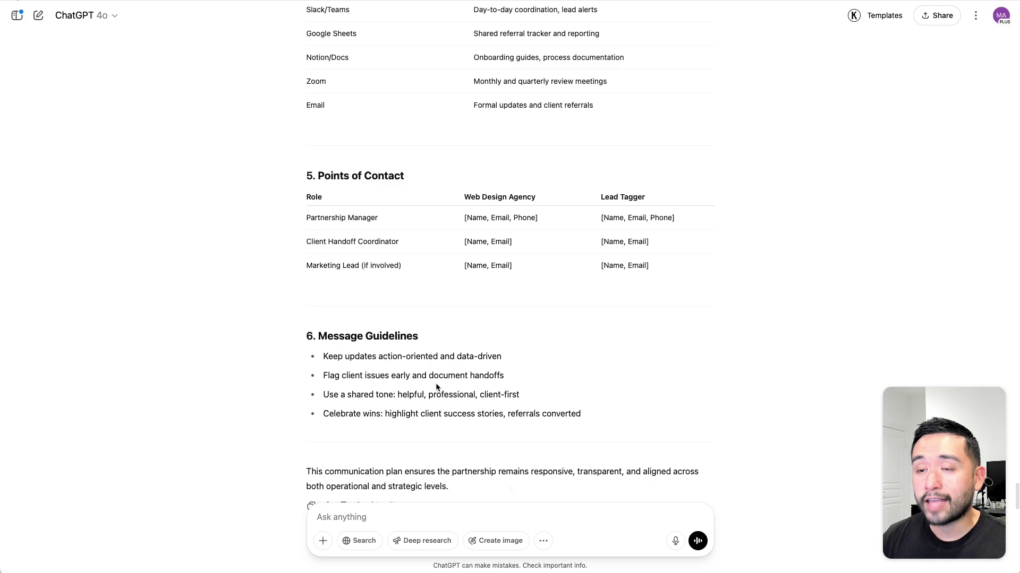
{"action": "scroll", "coordinate": [438, 383], "scroll_direction": "up", "scroll_amount": 2}
{"action": "scroll", "coordinate": [444, 383], "scroll_direction": "up", "scroll_amount": 15}
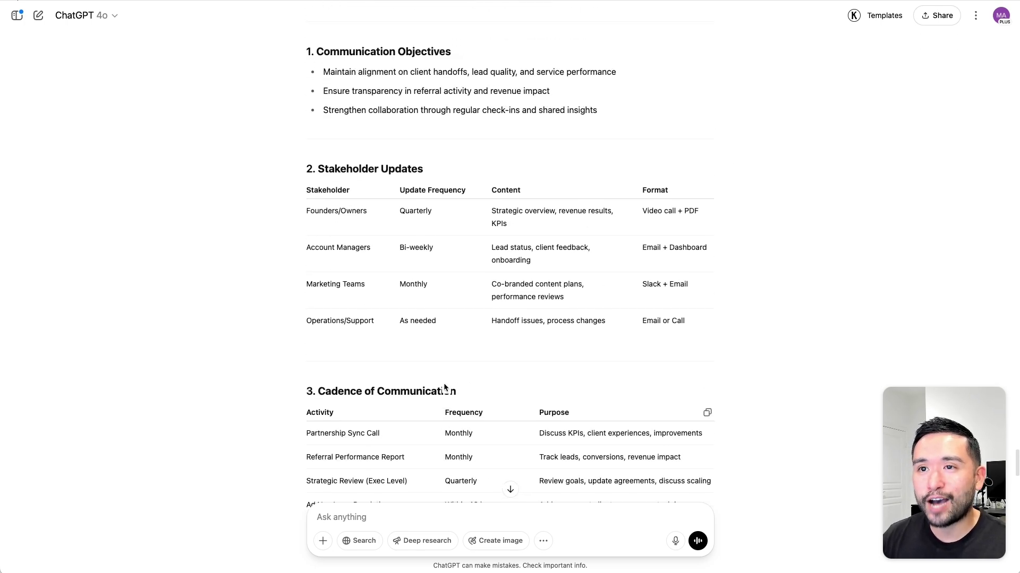
{"action": "scroll", "coordinate": [444, 249], "scroll_direction": "down", "scroll_amount": 3}
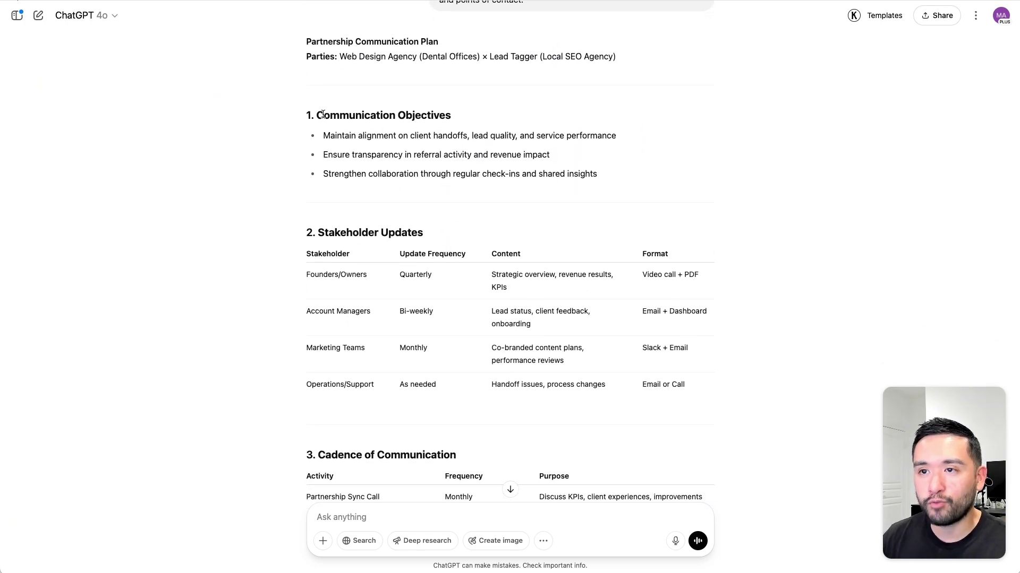
{"action": "left_click_drag", "start_coordinate": [315, 115], "coordinate": [601, 179]}
{"action": "scroll", "coordinate": [523, 237], "scroll_direction": "down", "scroll_amount": 3}
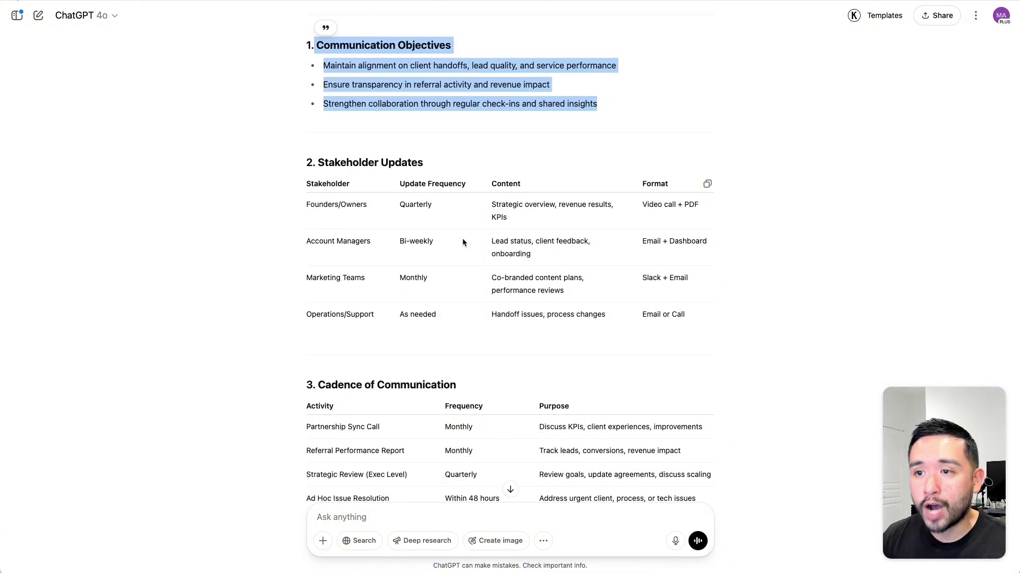
{"action": "left_click", "coordinate": [334, 201]}
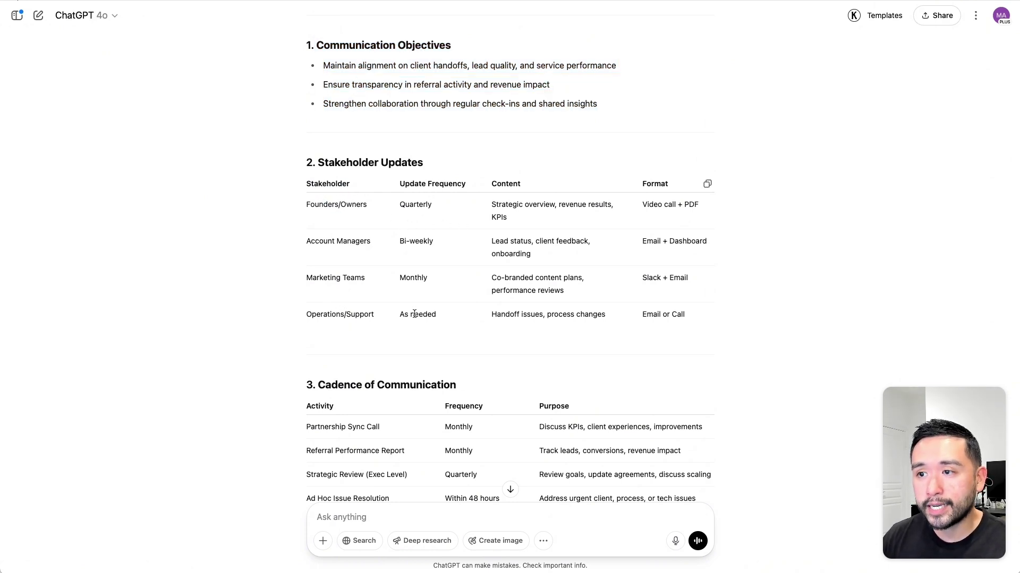
Review the founders' update, Partnership Sync Call purpose and communication tools list in the plan
{"action": "left_click_drag", "start_coordinate": [496, 202], "coordinate": [510, 216]}
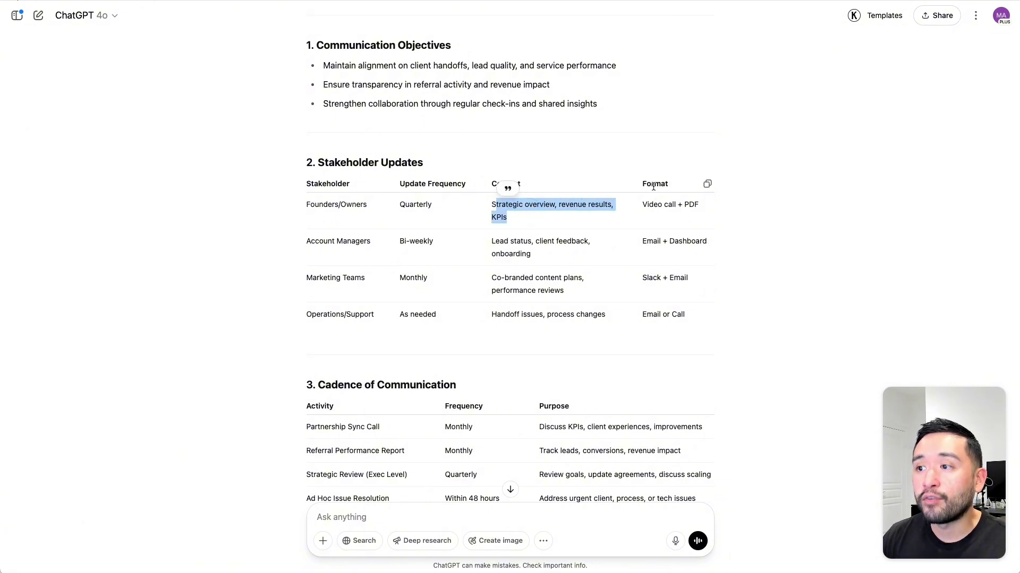
{"action": "left_click", "coordinate": [659, 212]}
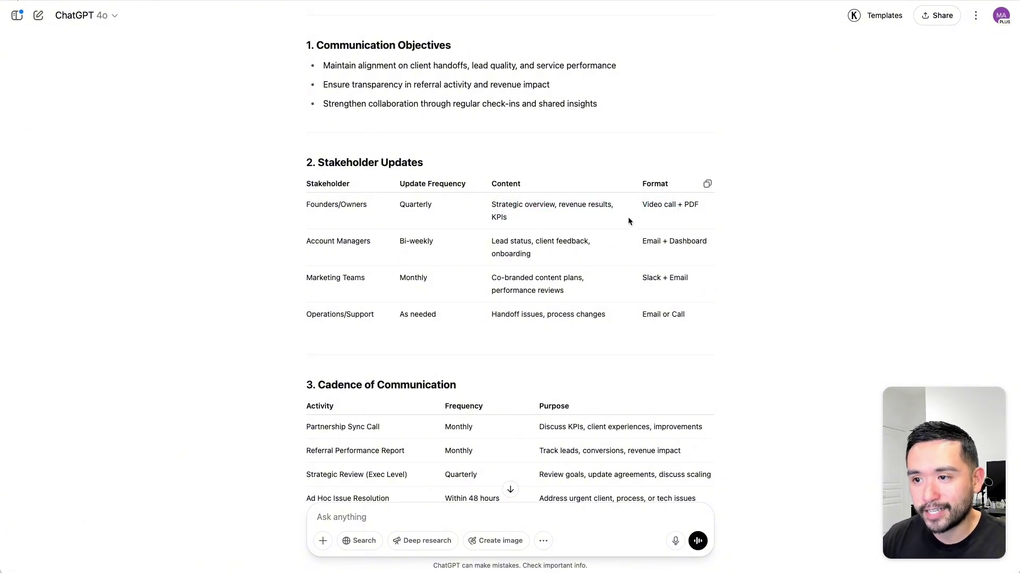
{"action": "scroll", "coordinate": [628, 221], "scroll_direction": "down", "scroll_amount": 5}
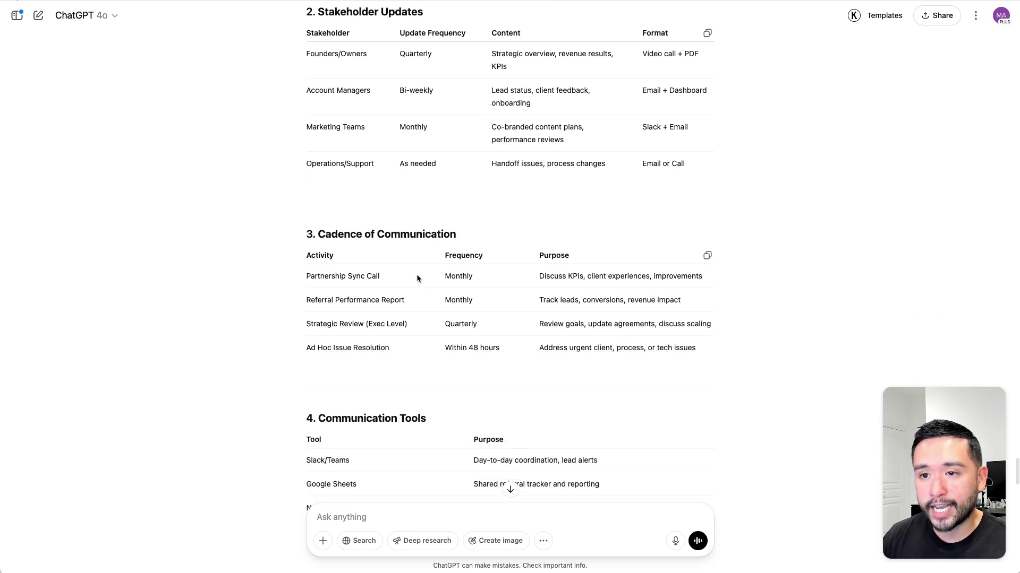
{"action": "scroll", "coordinate": [416, 274], "scroll_direction": "down", "scroll_amount": 1}
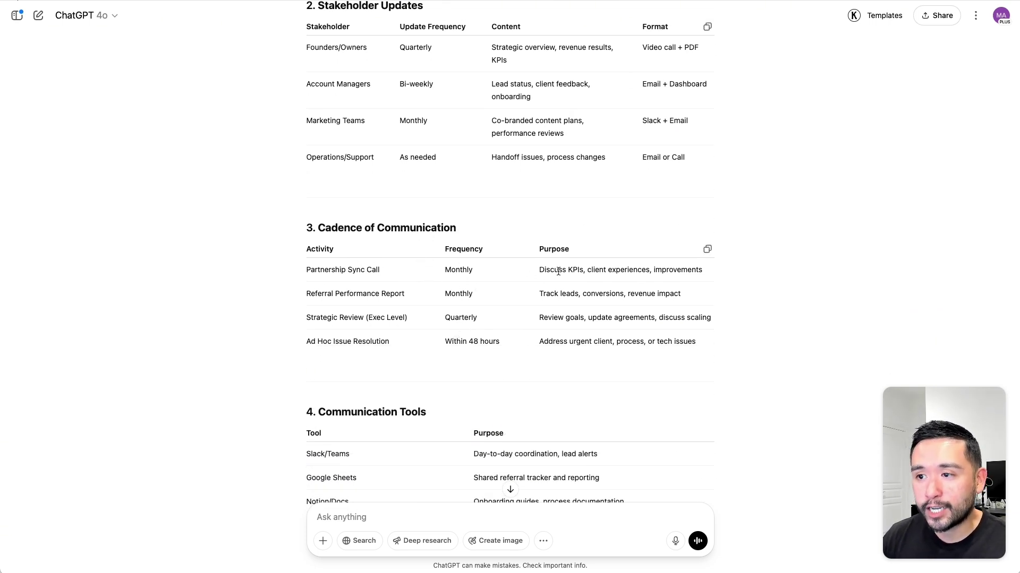
{"action": "left_click_drag", "start_coordinate": [544, 270], "coordinate": [650, 271]}
{"action": "scroll", "coordinate": [609, 280], "scroll_direction": "down", "scroll_amount": 5}
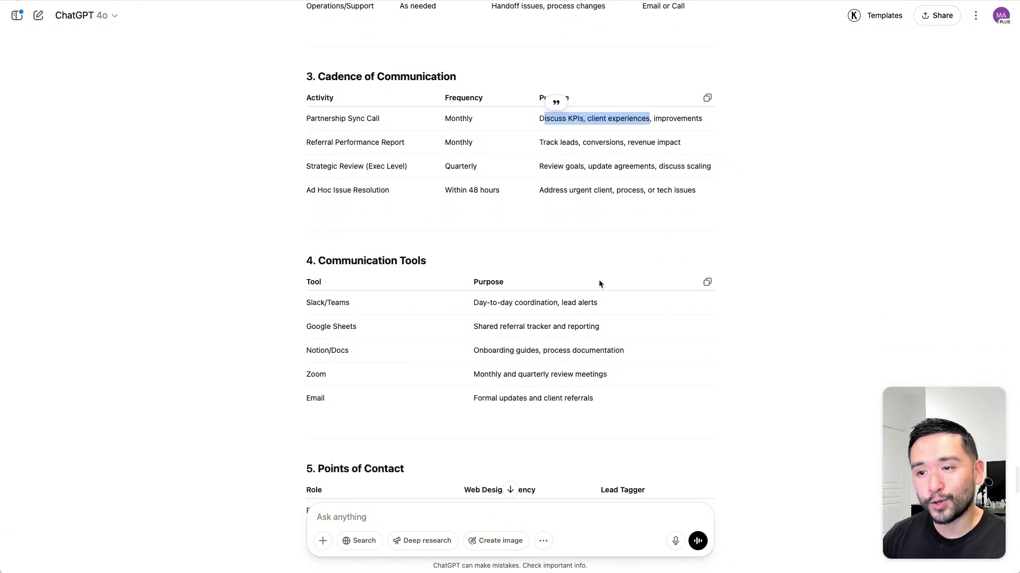
{"action": "left_click", "coordinate": [317, 300]}
{"action": "left_click_drag", "start_coordinate": [317, 300], "coordinate": [345, 398]}
Scroll to the plan's end, highlighting the Message Guidelines bullets and the closing paragraph
{"action": "scroll", "coordinate": [350, 396], "scroll_direction": "down", "scroll_amount": 5}
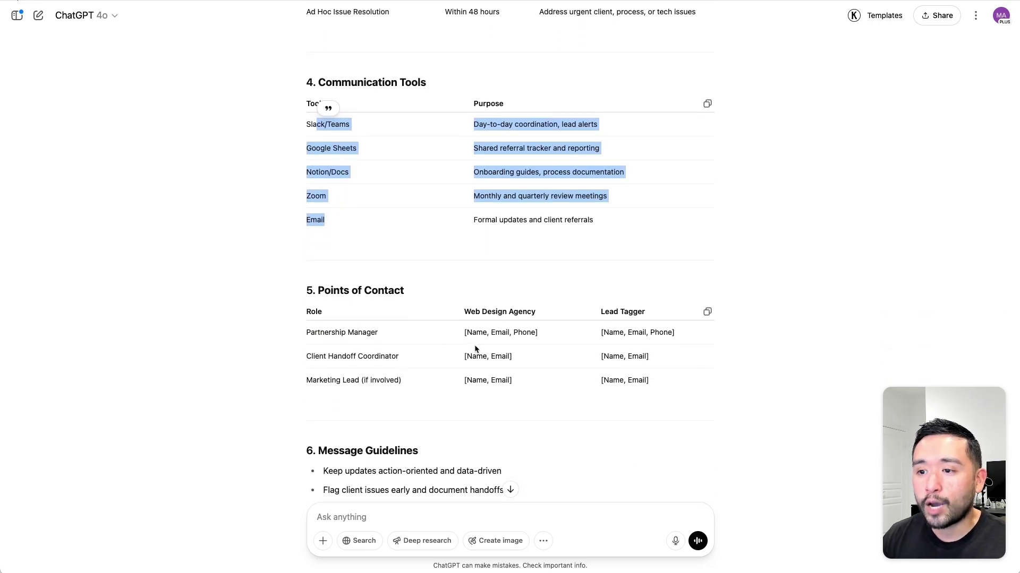
{"action": "scroll", "coordinate": [499, 341], "scroll_direction": "down", "scroll_amount": 1}
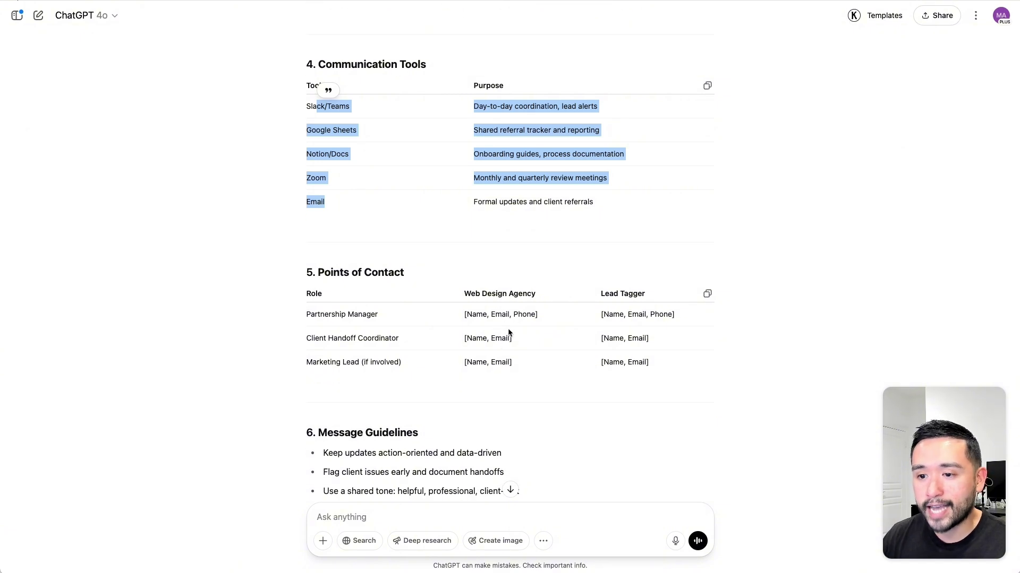
{"action": "scroll", "coordinate": [507, 333], "scroll_direction": "down", "scroll_amount": 4}
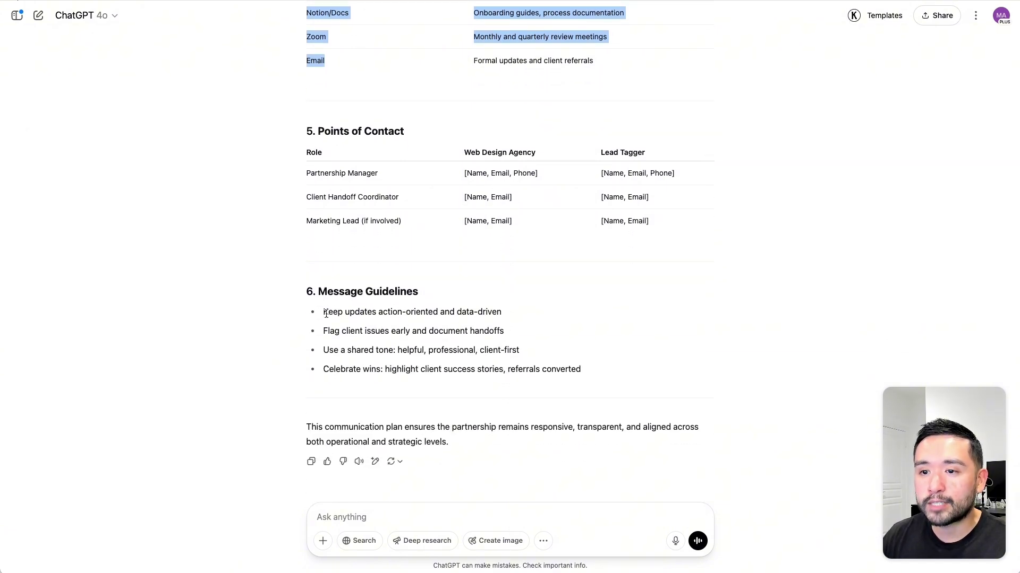
{"action": "left_click_drag", "start_coordinate": [327, 312], "coordinate": [568, 368]}
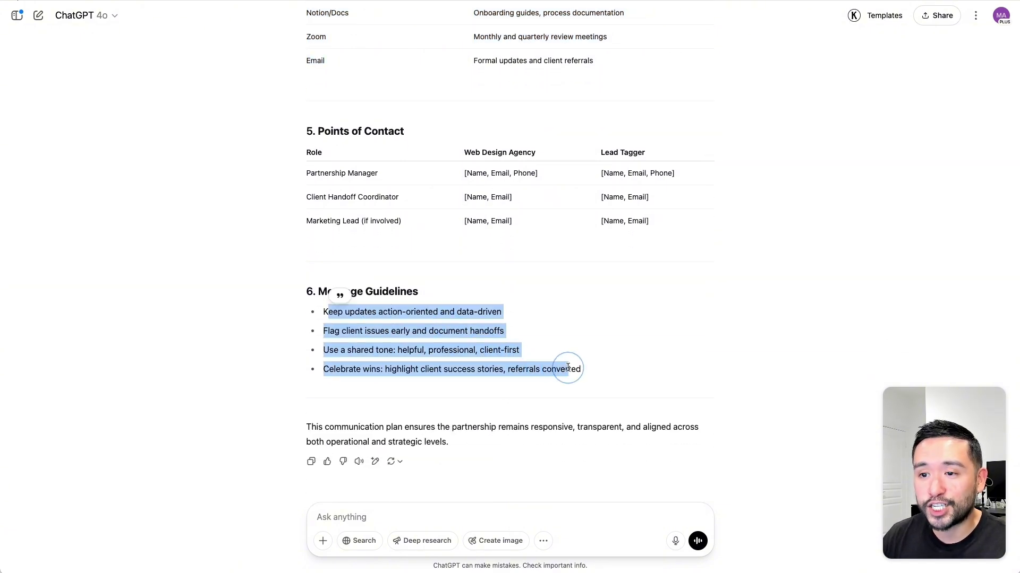
{"action": "left_click", "coordinate": [346, 422]}
{"action": "left_click_drag", "start_coordinate": [311, 427], "coordinate": [448, 443]}
{"action": "left_click", "coordinate": [431, 413]}
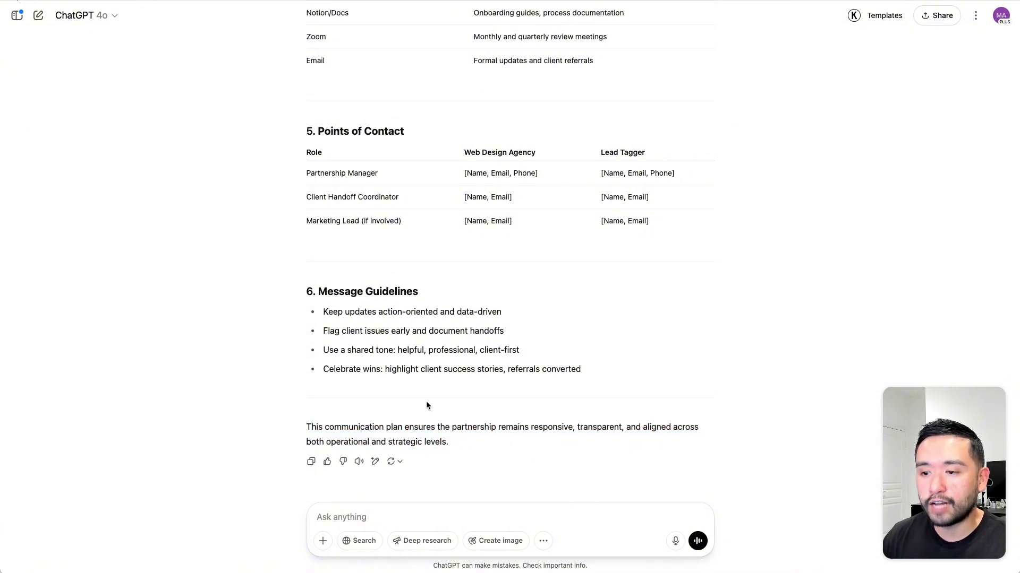